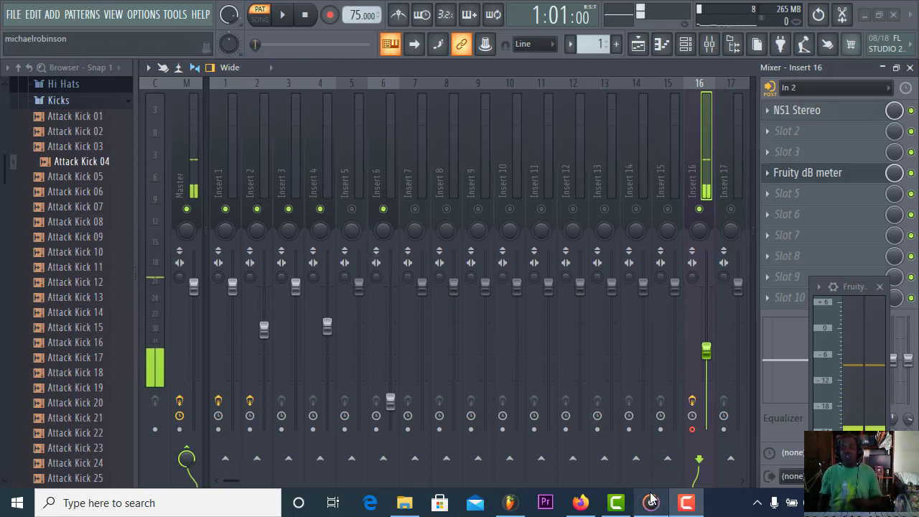
Play the pattern to hear the current mix and stop playback
mouse_move(651, 490)
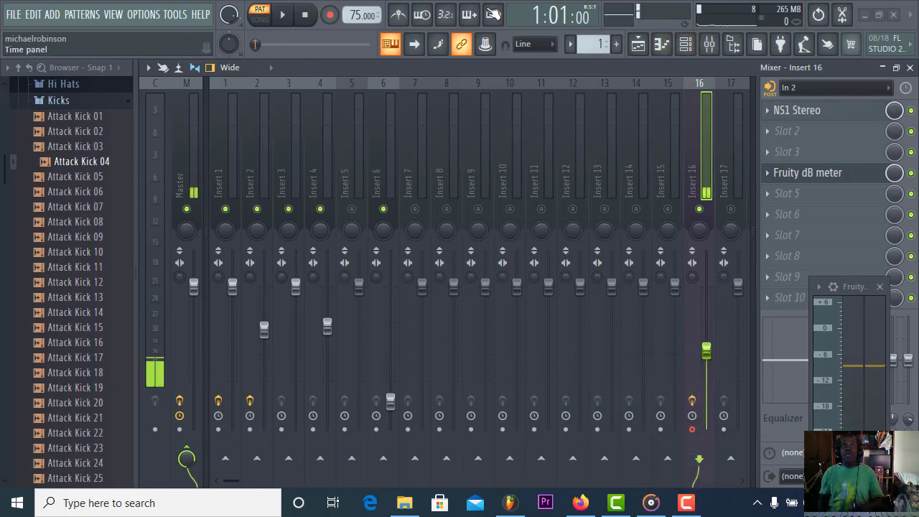
left_click(284, 18)
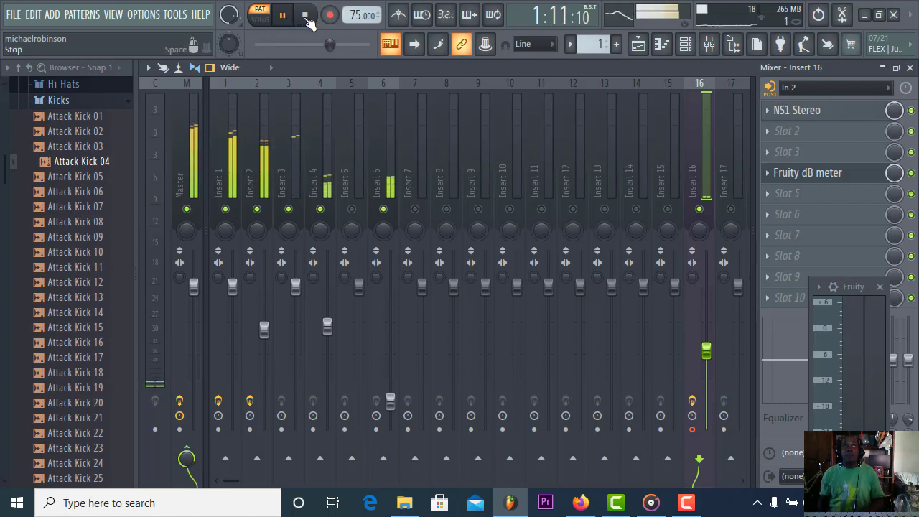
left_click(305, 15)
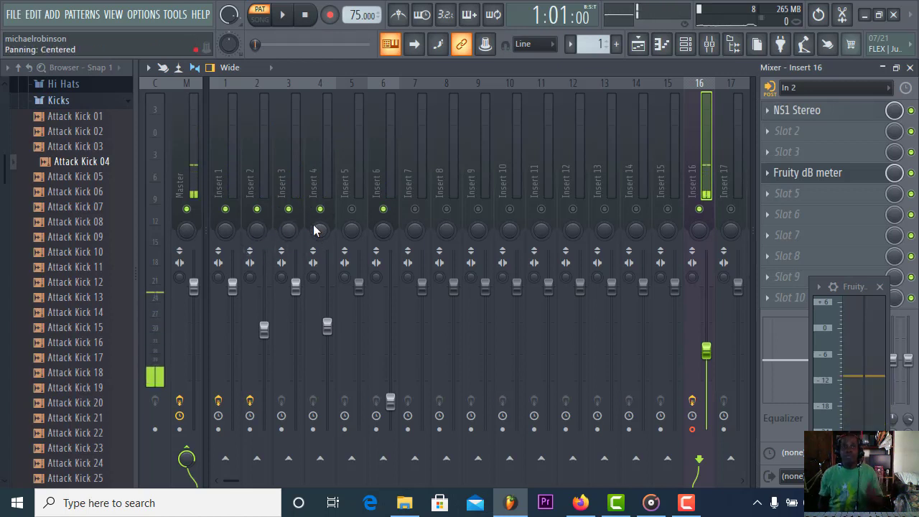
Examine the sidechain input setting of the Fruity Limiter on Insert 1 and close the plugin
left_click(228, 168)
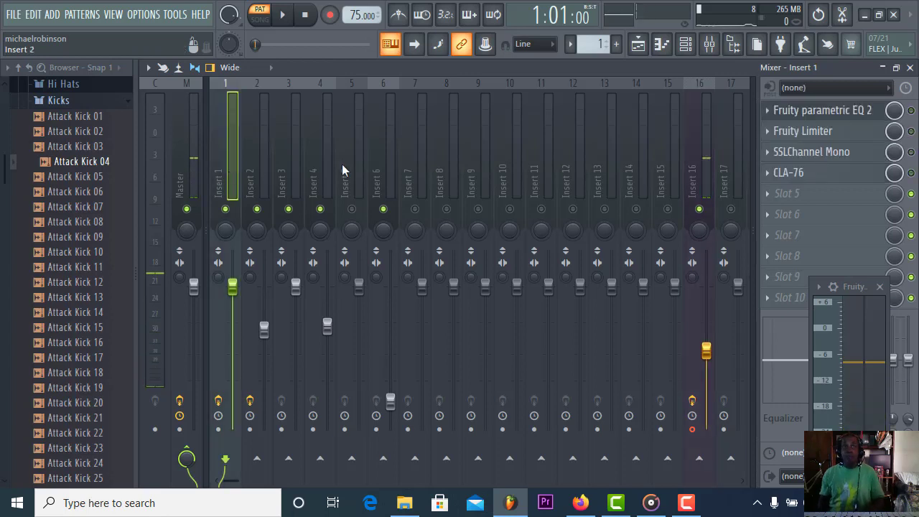
left_click(801, 133)
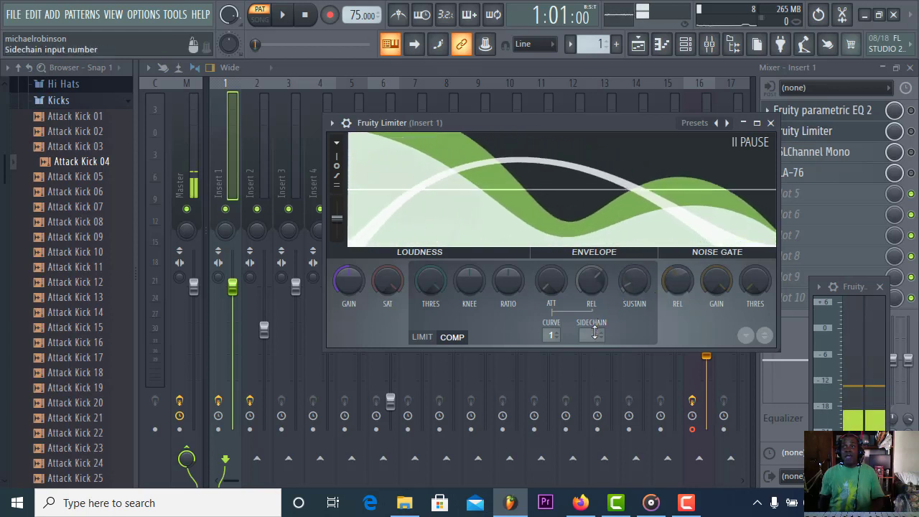
left_click(770, 123)
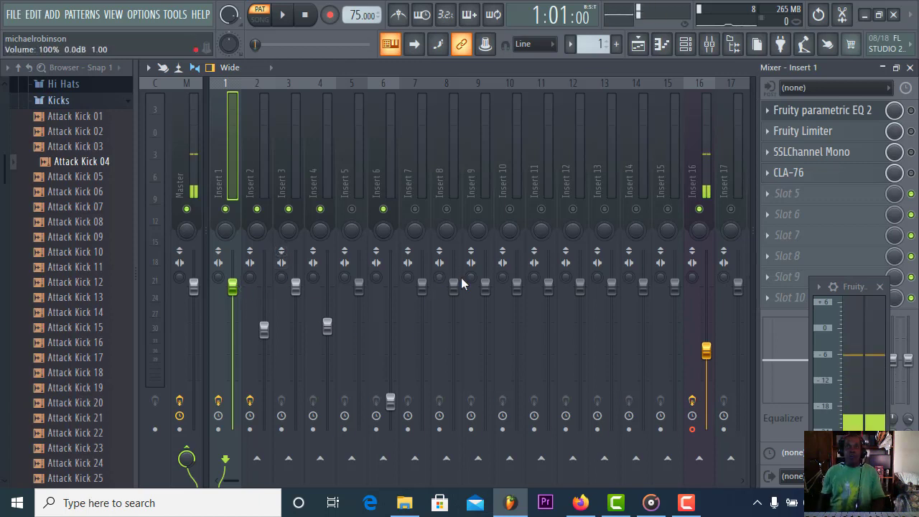
Sidechain Insert 1 to the Insert 2 mixer track
mouse_move(485, 289)
left_mouse_down()
mouse_move(485, 312)
mouse_move(485, 287)
left_mouse_up()
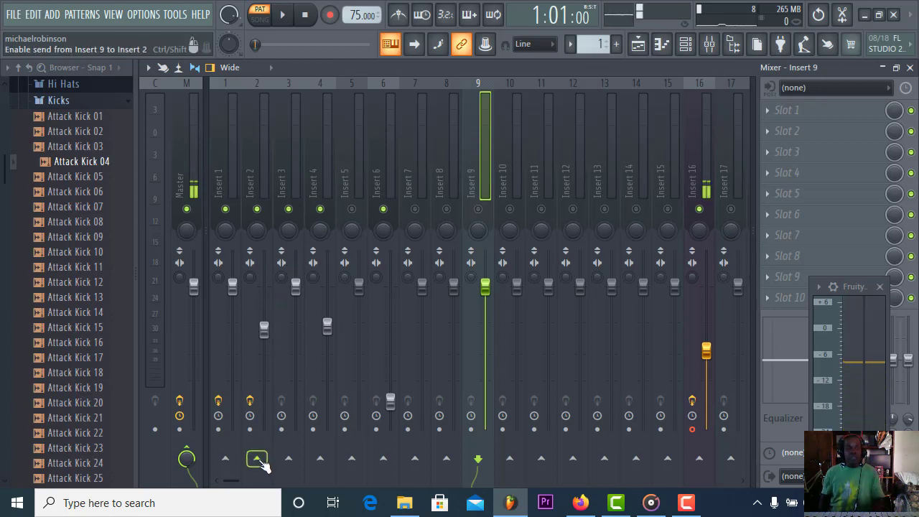
left_click(226, 169)
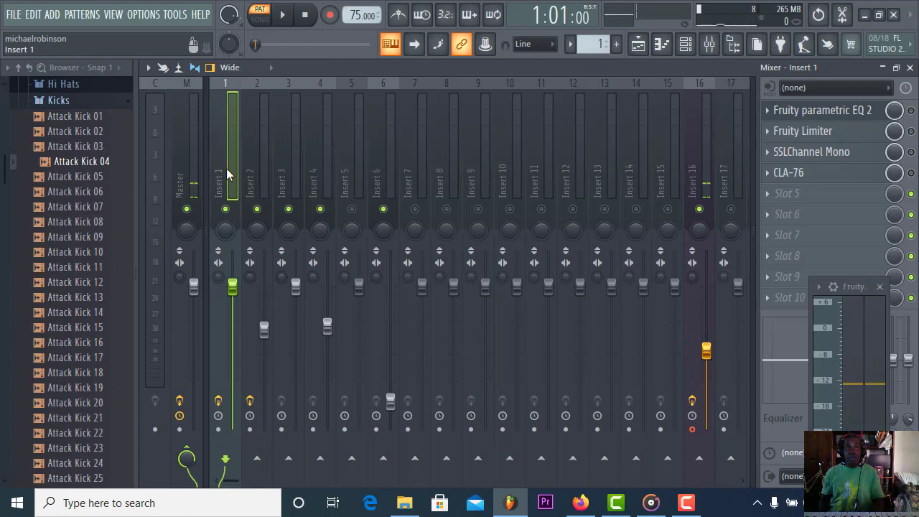
right_click(260, 463)
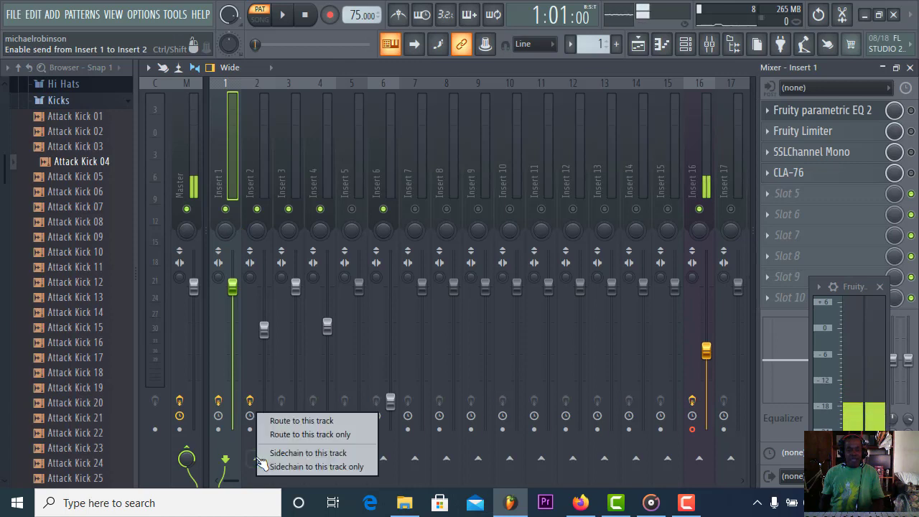
left_click(267, 450)
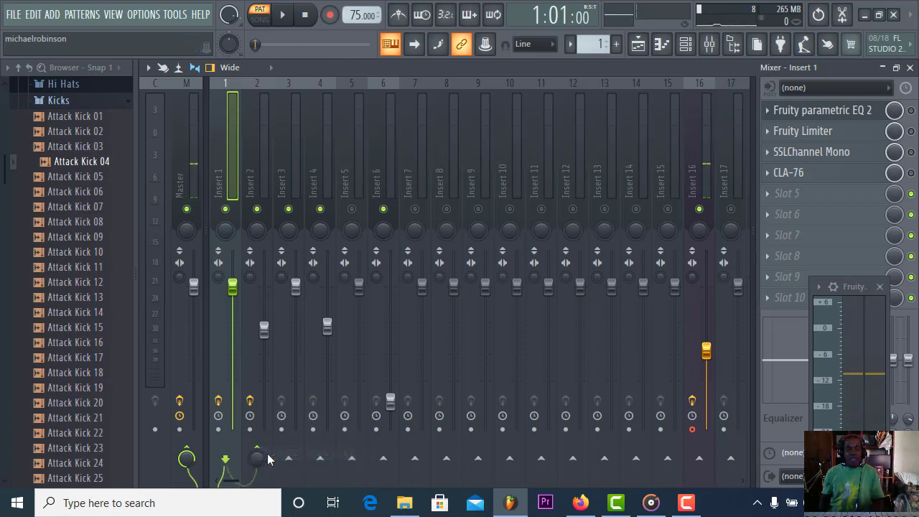
left_click_drag(255, 467, 254, 453)
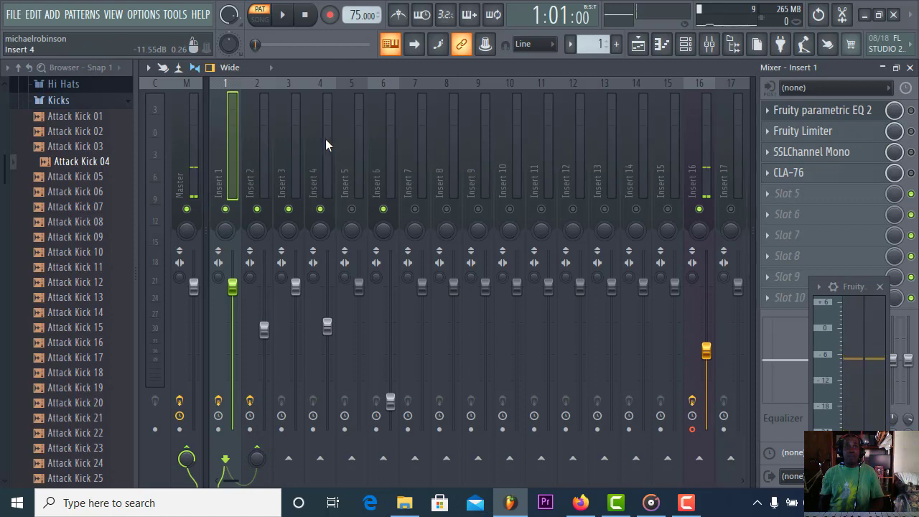
Enable Fruity parametric EQ 2 on Insert 1 and solo that track after playing the pattern back
left_click(864, 140)
left_click(864, 139)
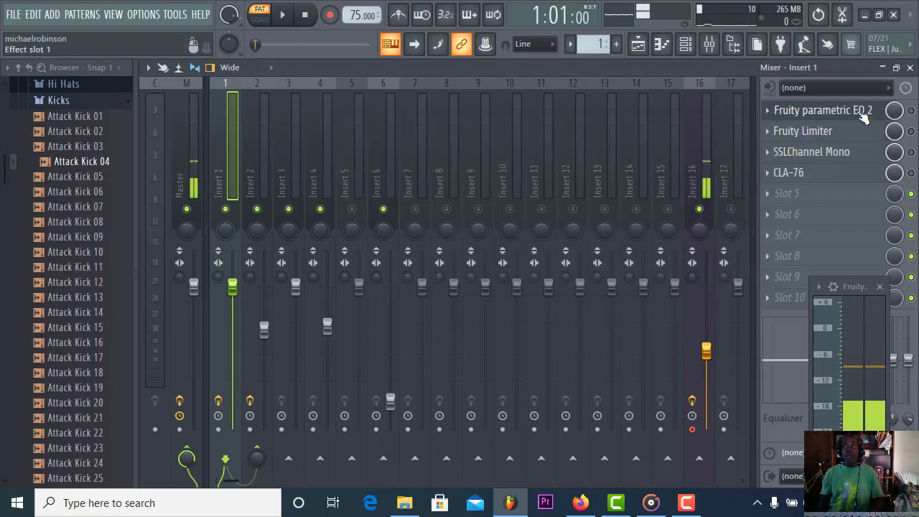
left_click(863, 115)
left_click(863, 114)
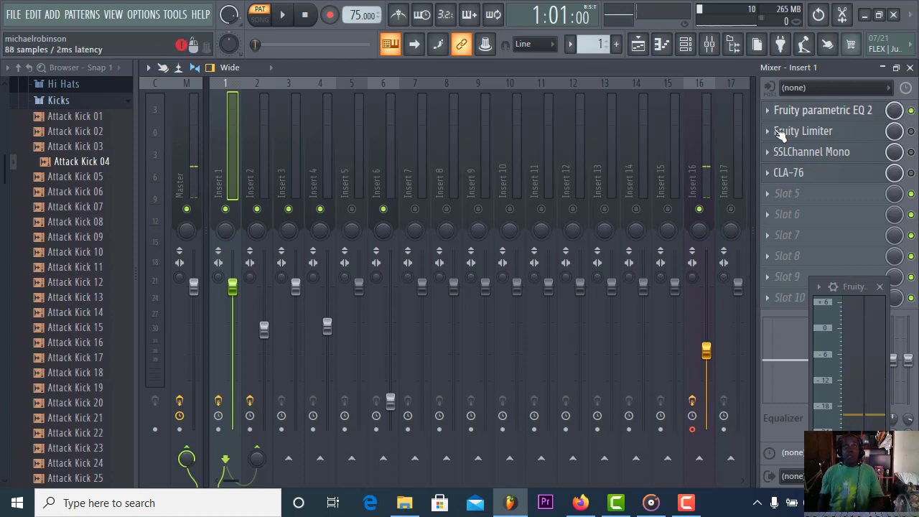
left_click(282, 14)
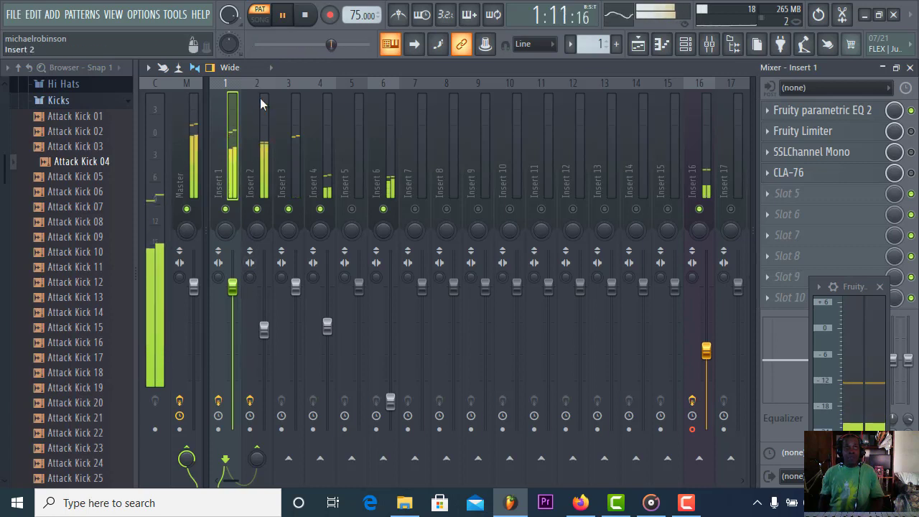
left_click(304, 14)
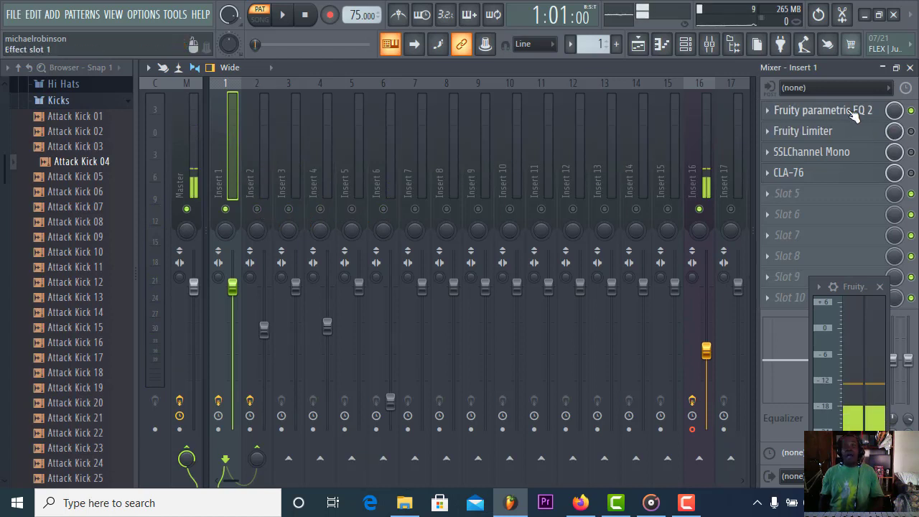
Set band 1 of Insert 1's Fruity parametric EQ 2 to High pass while the pattern plays
left_click(854, 113)
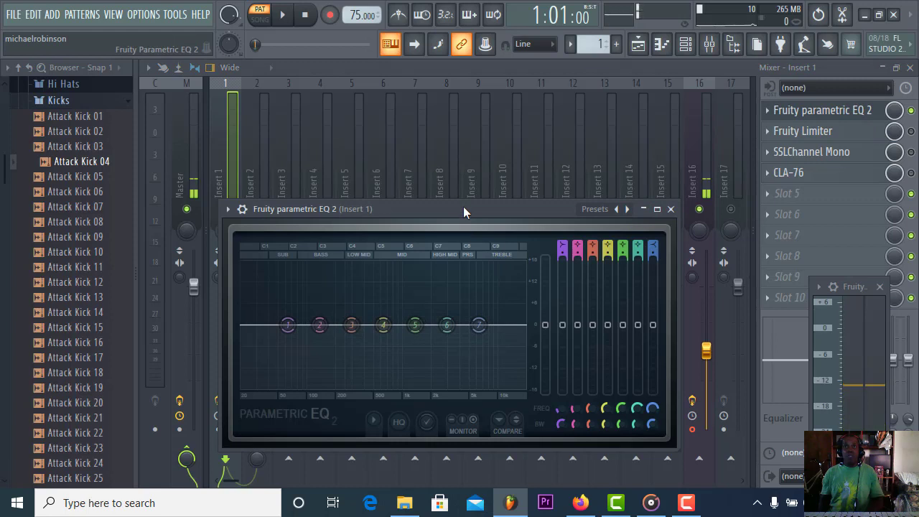
left_click_drag(463, 206, 505, 105)
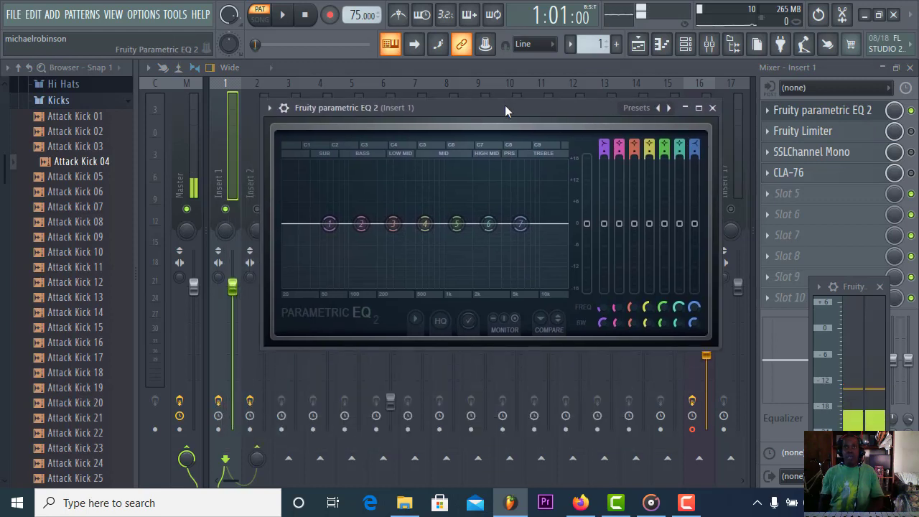
left_click(284, 16)
right_click(330, 222)
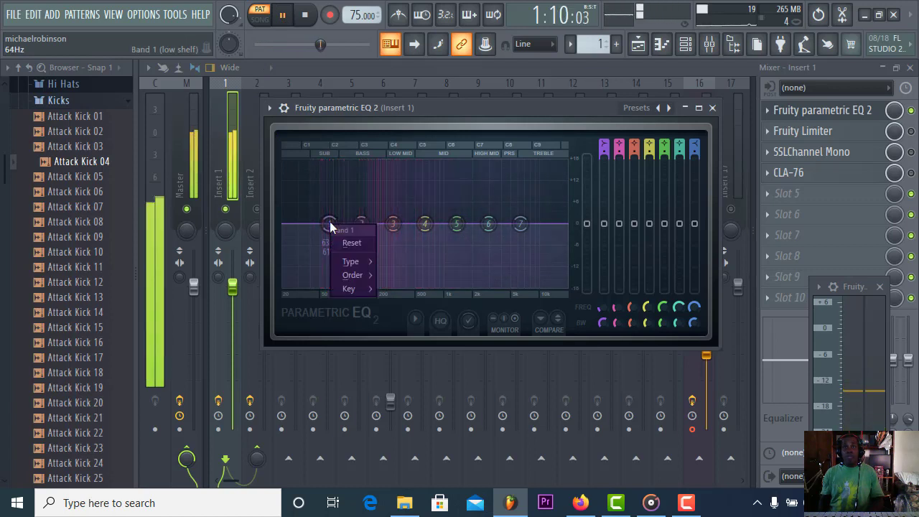
mouse_move(352, 263)
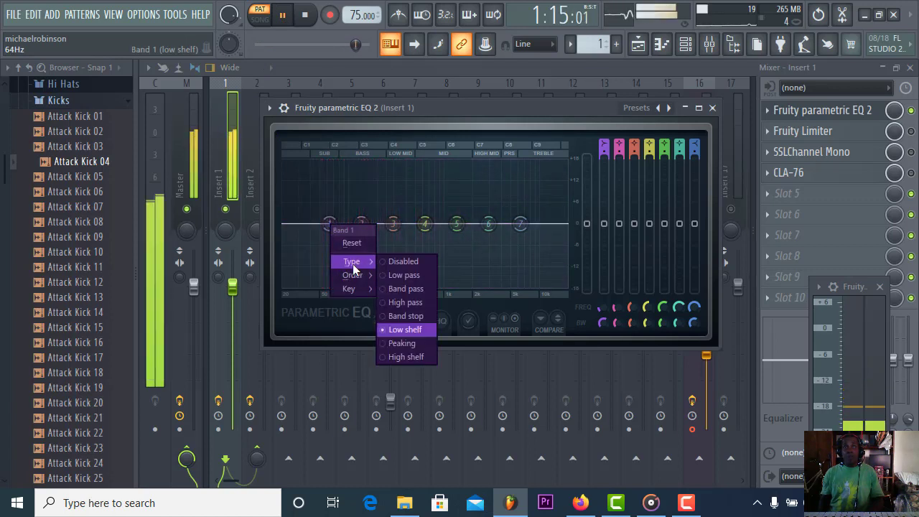
left_click(390, 302)
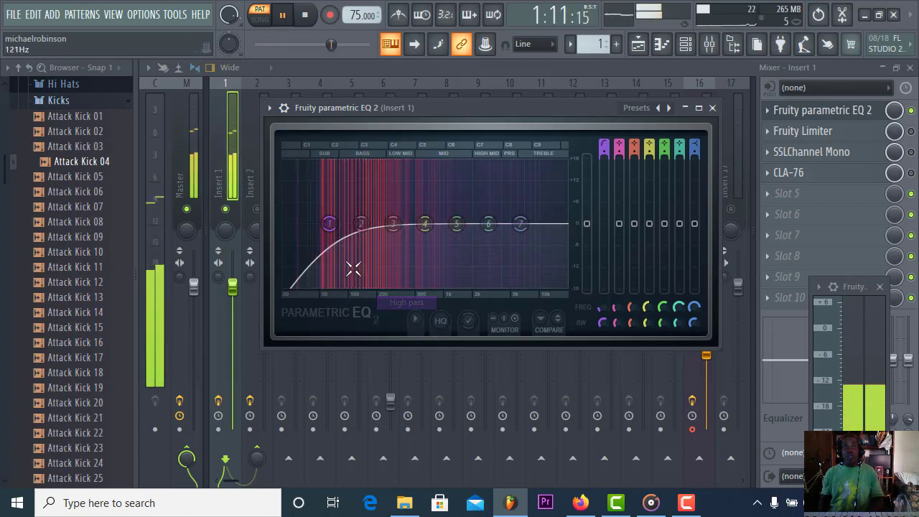
Set the order of EQ band 1 to Steep 6 and shift its cutoff to a slightly lower frequency
right_click(330, 228)
mouse_move(367, 276)
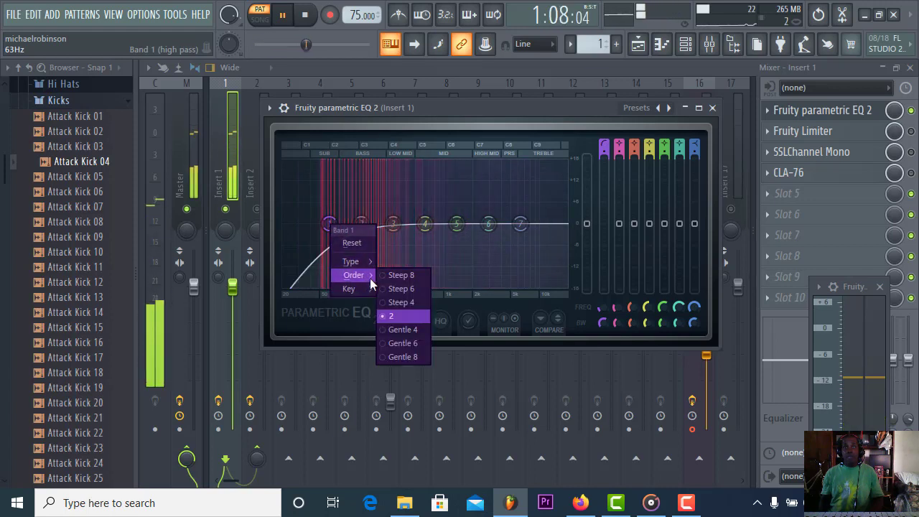
left_click(388, 288)
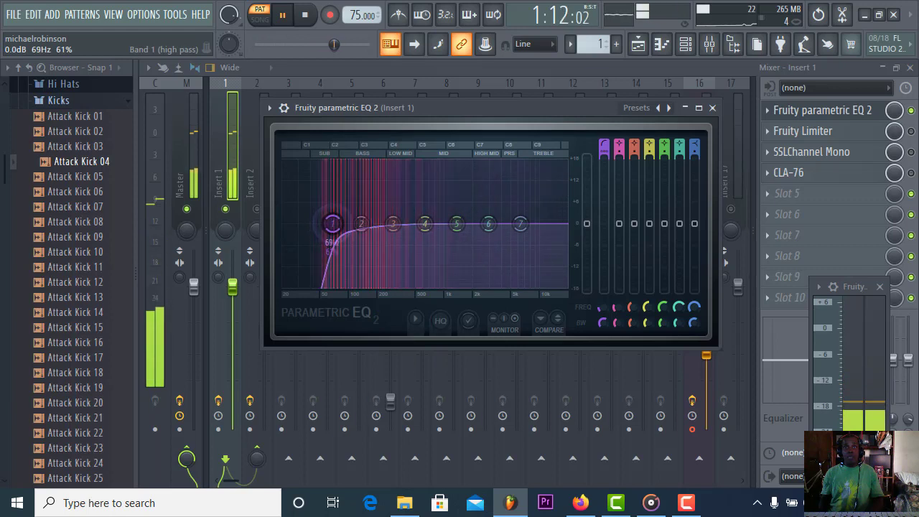
left_click_drag(328, 223, 319, 223)
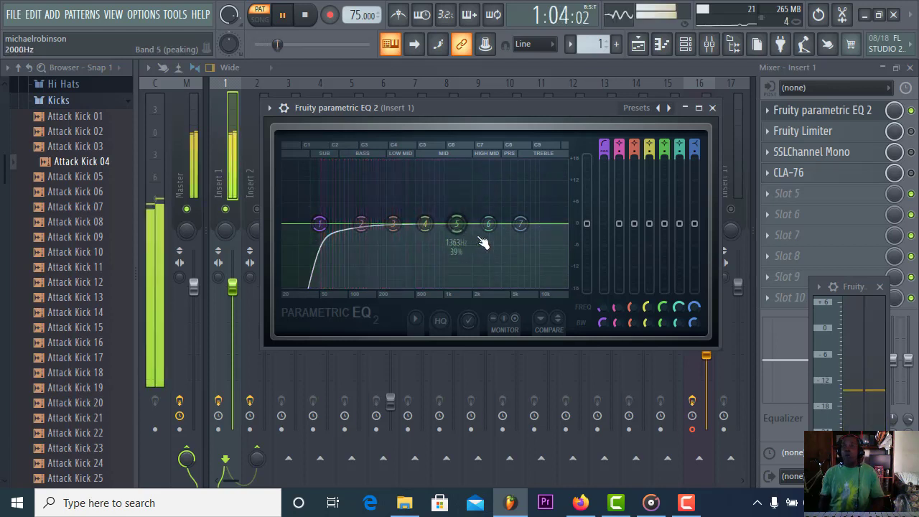
Set EQ band 7 to a Low pass filter with a Steep 6 order
right_click(521, 226)
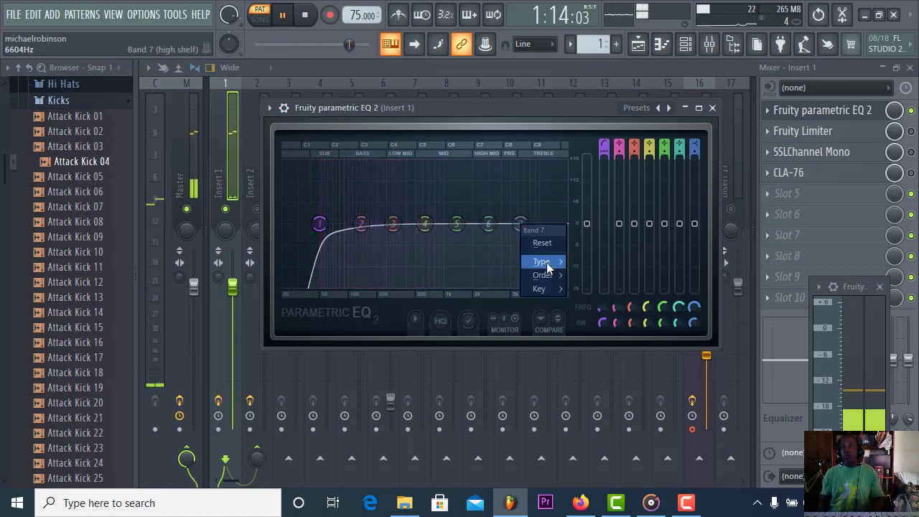
mouse_move(545, 261)
left_click(592, 275)
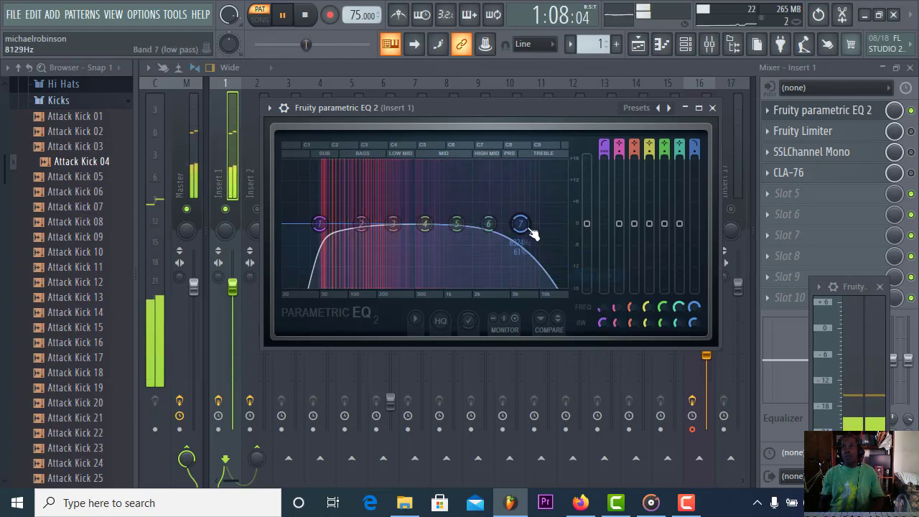
right_click(522, 225)
mouse_move(558, 275)
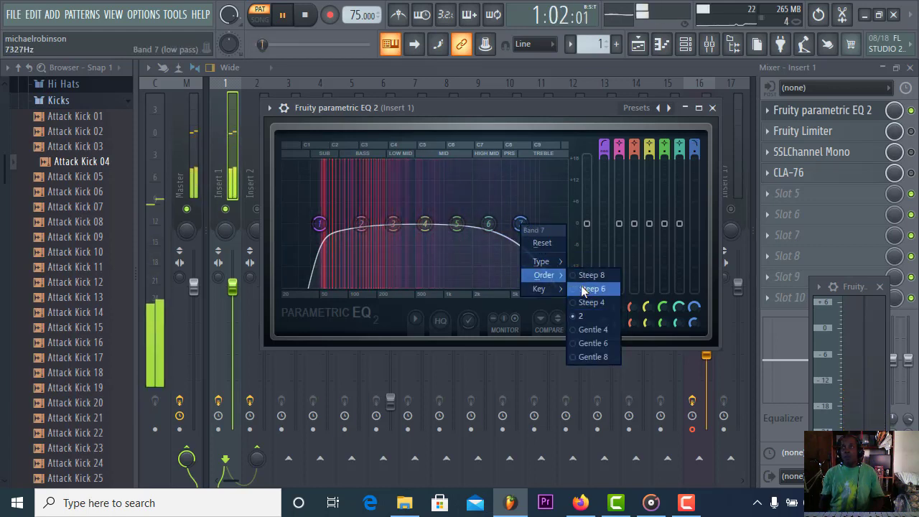
left_click(591, 289)
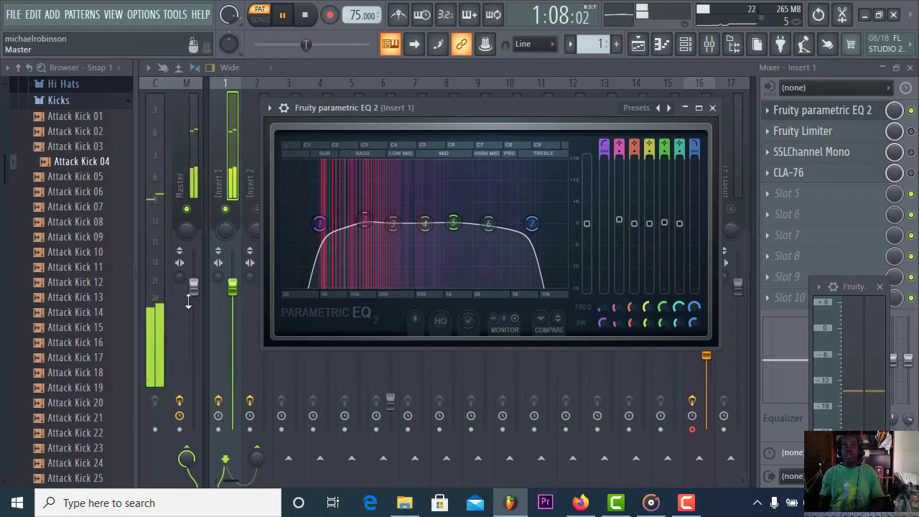
Adjust EQ band 2 to a slight boost at about 148 Hz and close the equalizer
left_click_drag(364, 227, 366, 227)
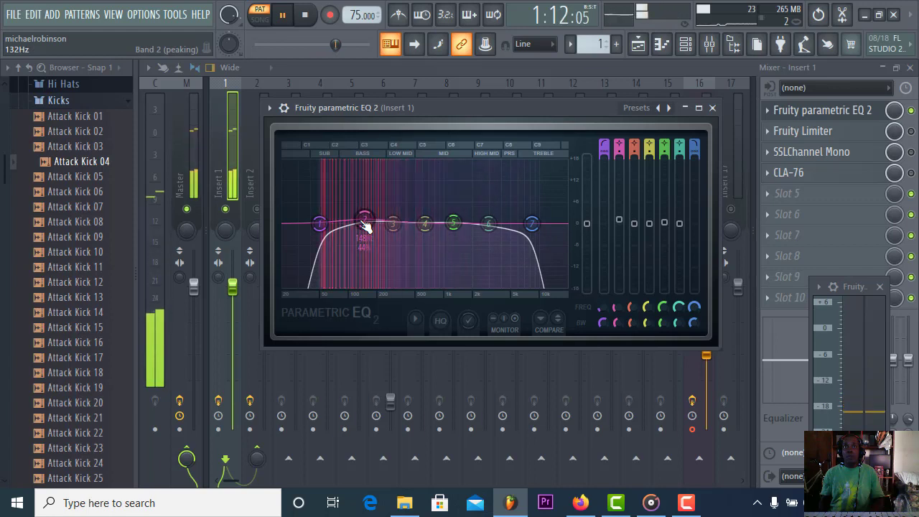
left_click(712, 107)
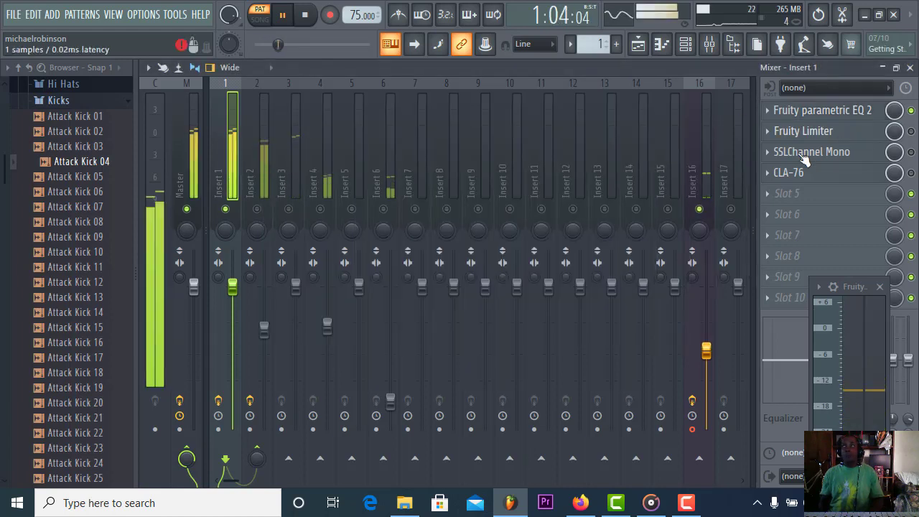
Delete Fruity parametric EQ 2 from the second effect slot of Insert 2
left_click(265, 148)
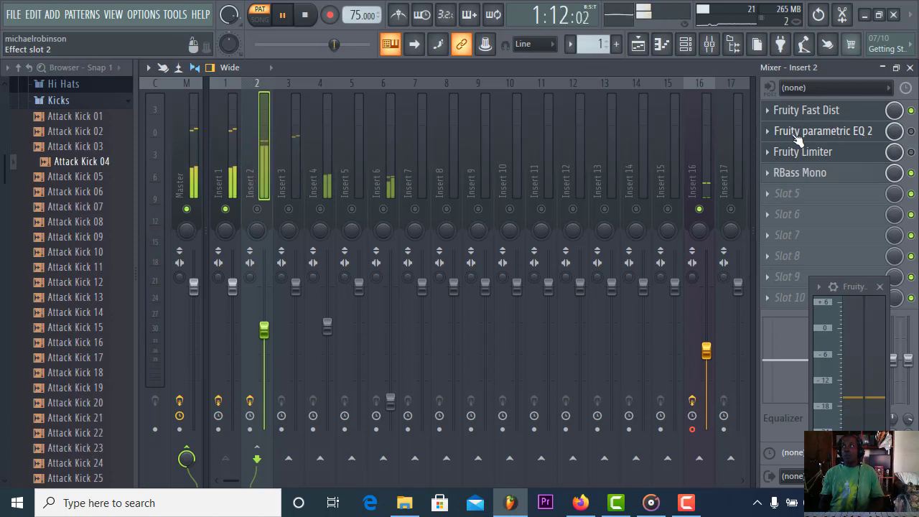
left_click(772, 131)
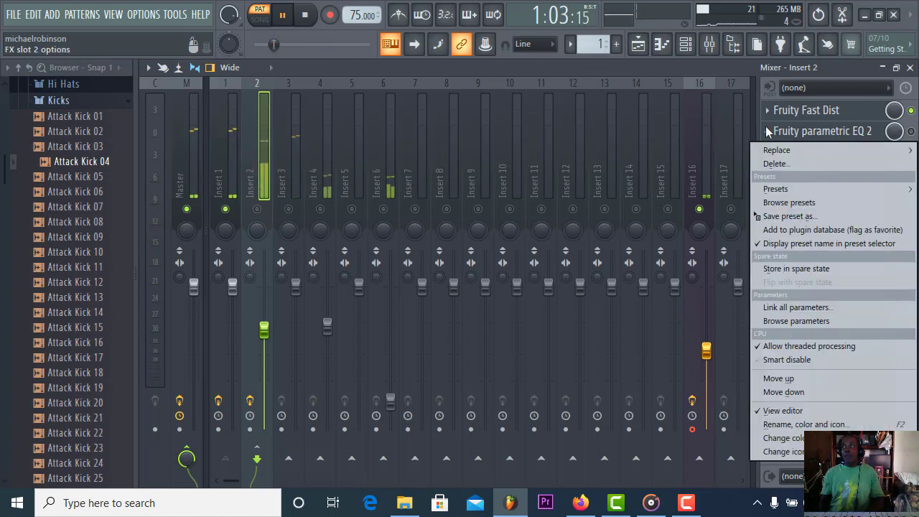
left_click(767, 165)
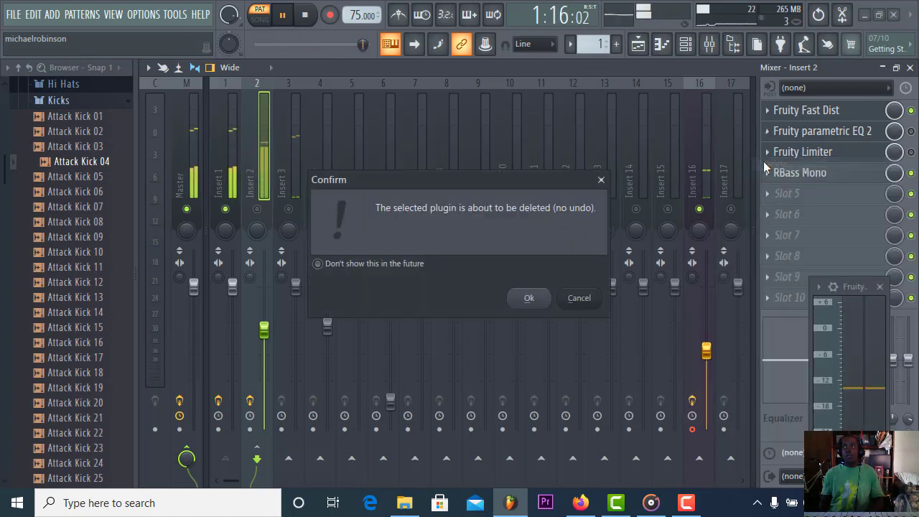
left_click(533, 299)
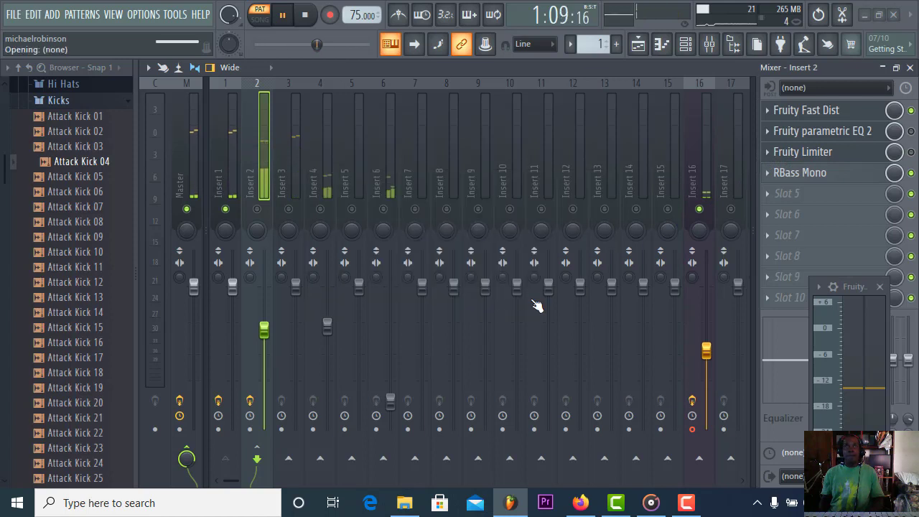
Copy the Fruity parametric EQ 2 settings from Insert 1 onto Insert 2, reselect Insert 1 and stop playback
left_click(219, 137)
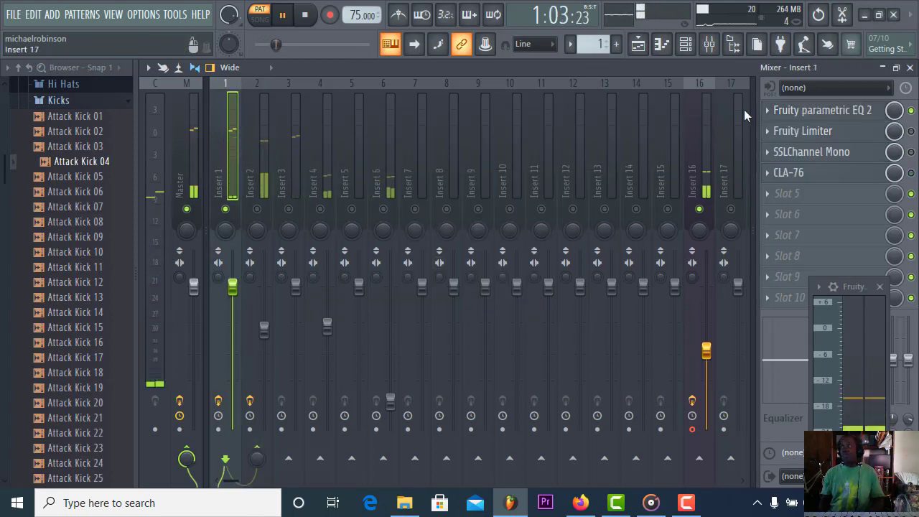
left_click(766, 110)
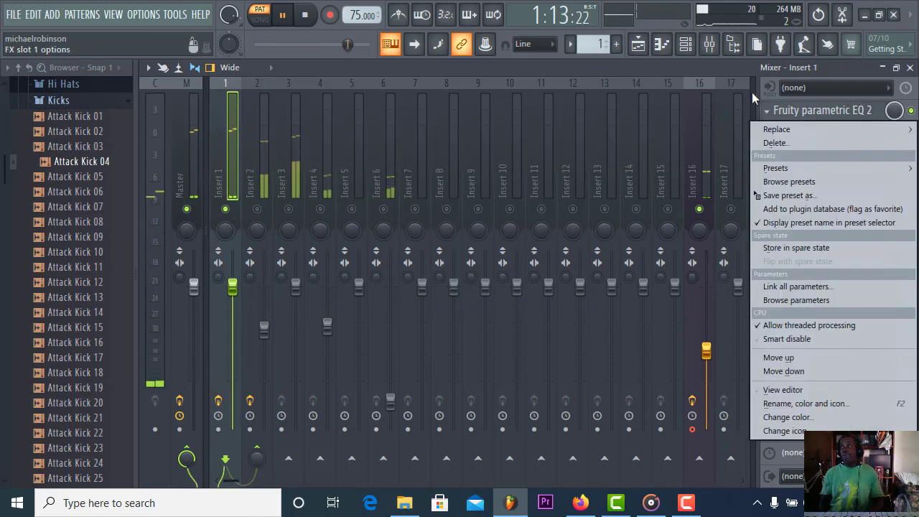
left_click_drag(783, 196, 261, 146)
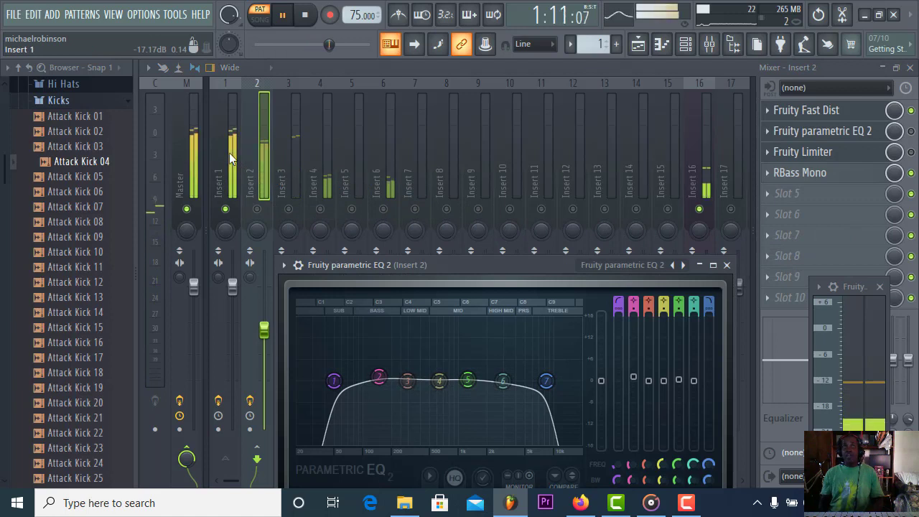
left_click(229, 153)
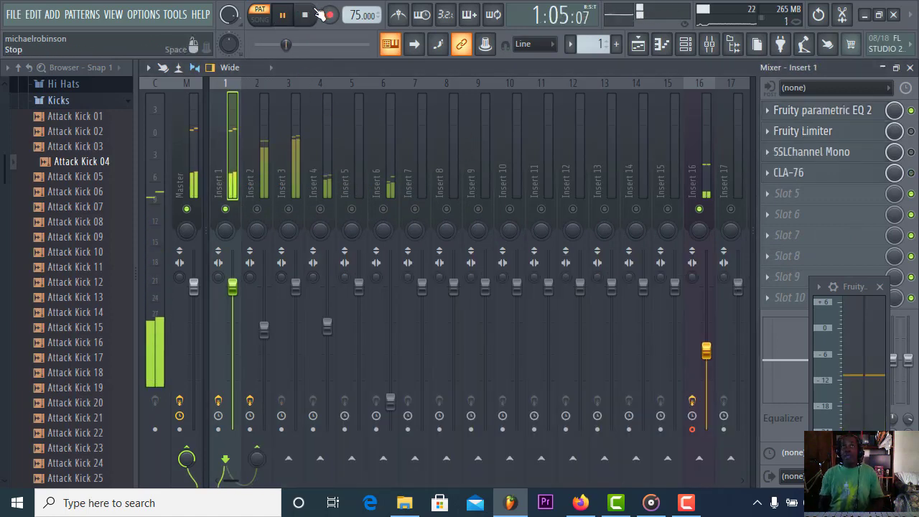
key("space")
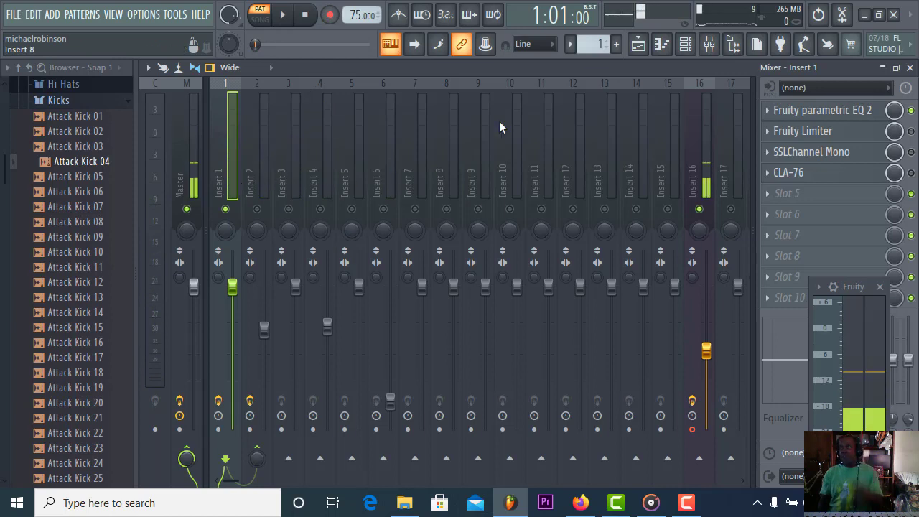
Enable and open the Fruity Limiter on Insert 1 with the pattern playing, and lower its soft saturation threshold
left_click(283, 21)
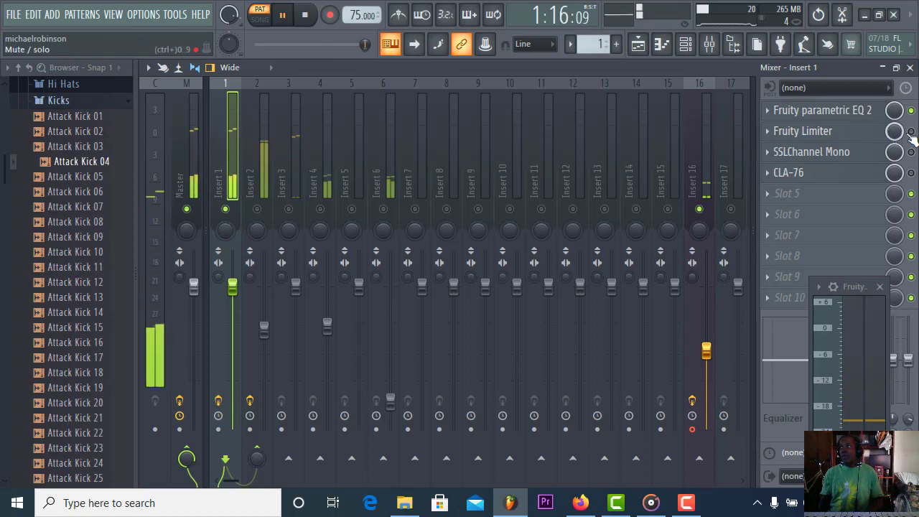
left_click(836, 135)
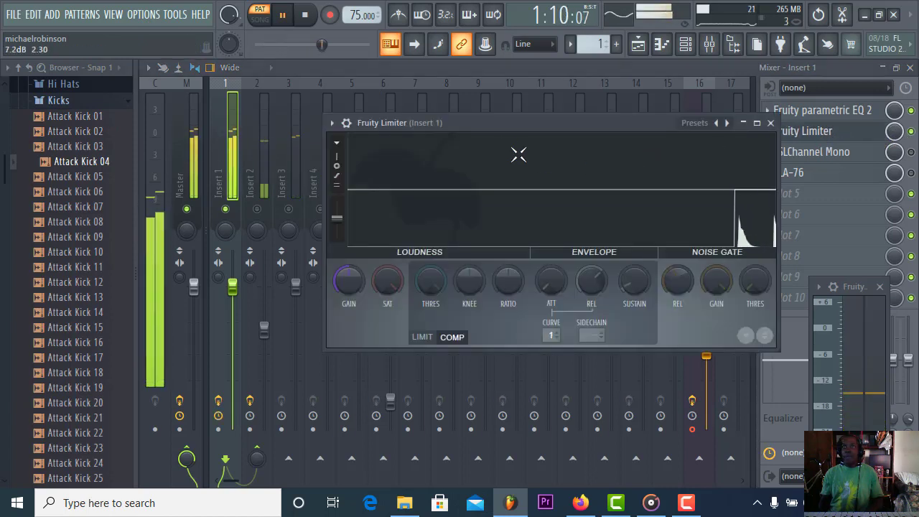
left_click_drag(500, 129, 489, 105)
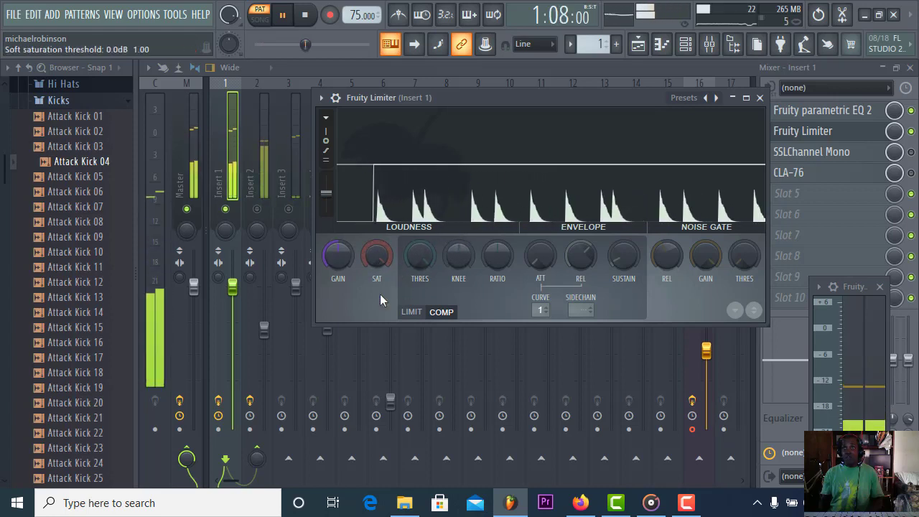
left_click_drag(375, 256, 376, 323)
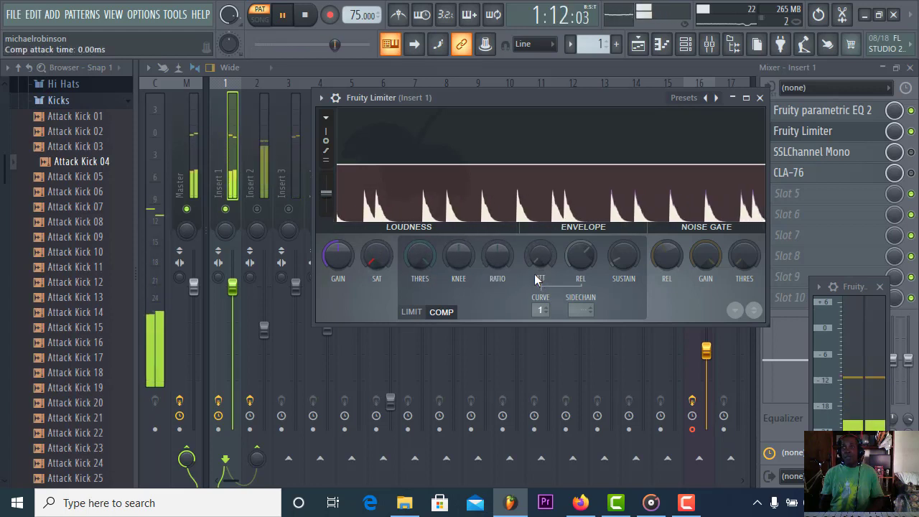
In the limiter's compressor, raise the ratio and attack and turn the release down to minimum, with the metronome on
left_click_drag(488, 260, 488, 203)
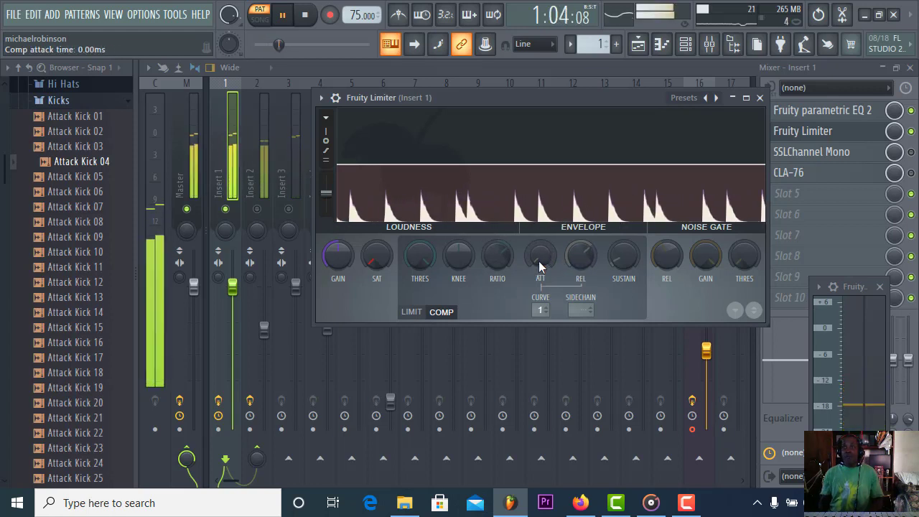
left_click_drag(539, 259, 574, 273)
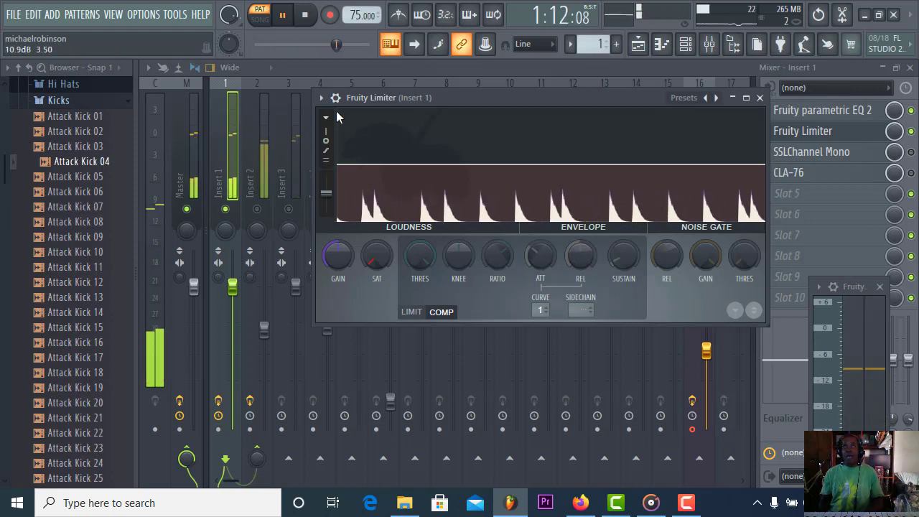
left_click(297, 45)
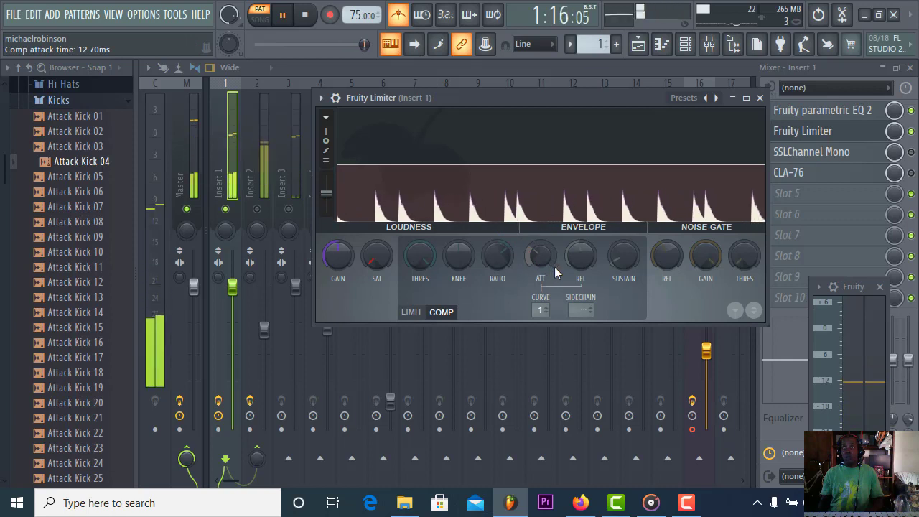
left_click_drag(540, 256, 539, 252)
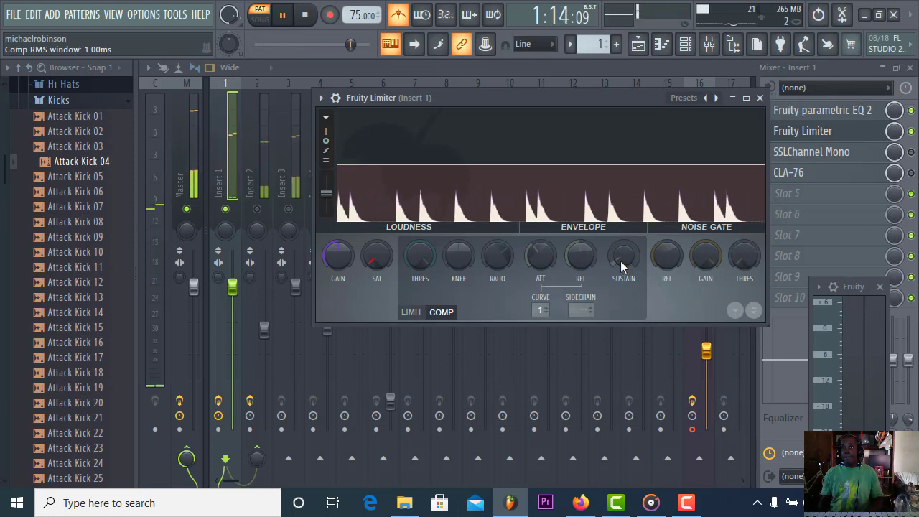
left_click_drag(581, 254, 582, 317)
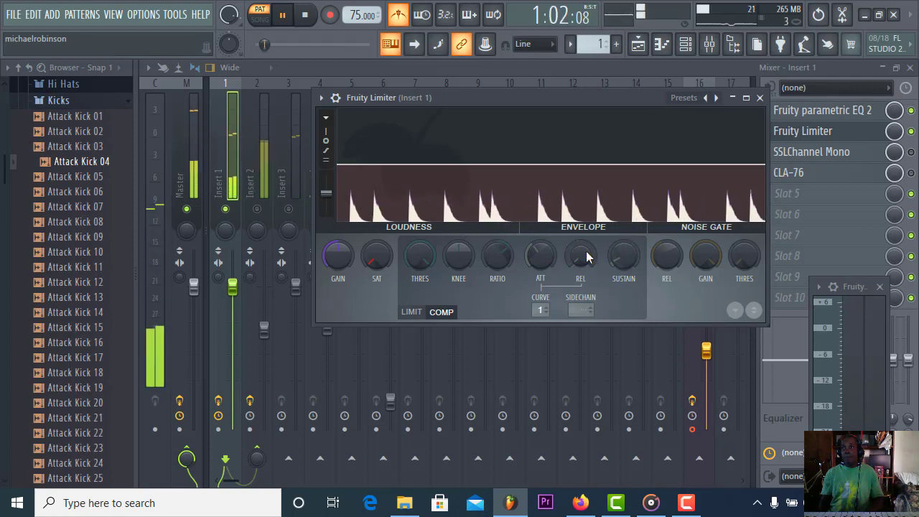
Copy the compressor attack value to the sustain, lower the compressor threshold and stop playback
right_click(549, 253)
left_click(590, 412)
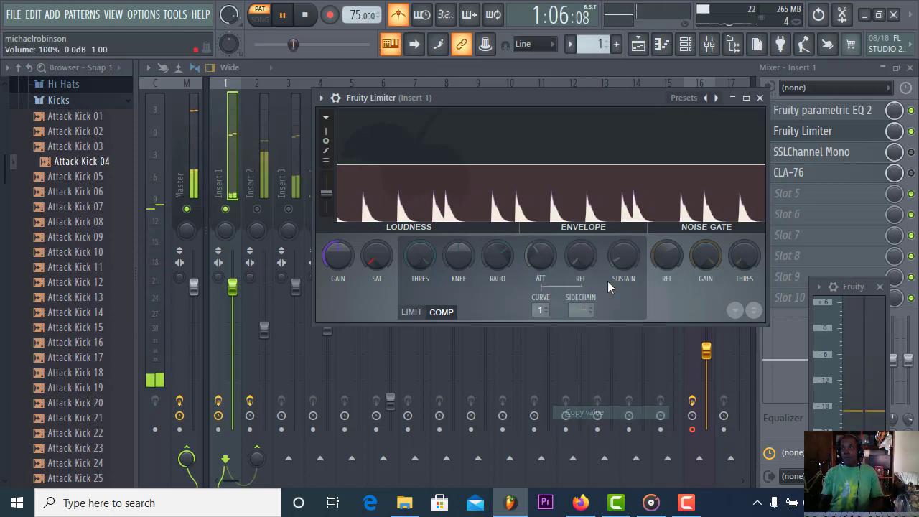
right_click(626, 259)
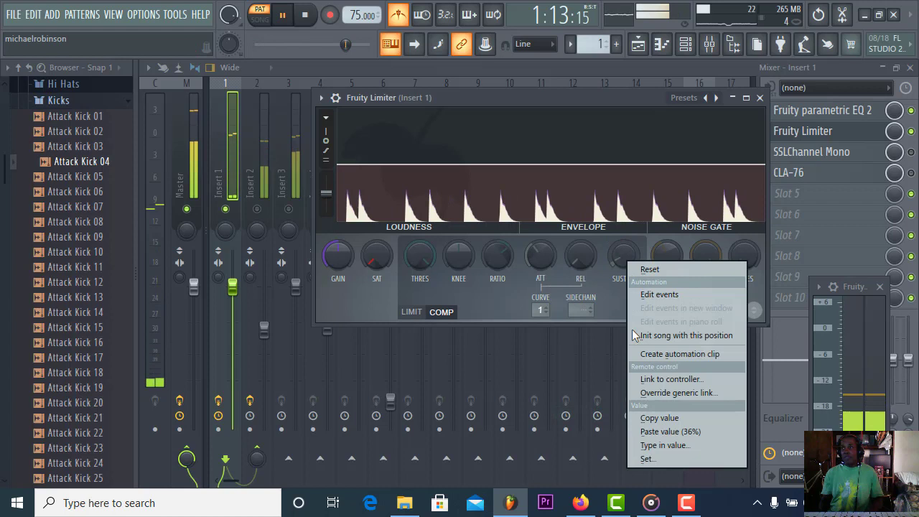
left_click(655, 432)
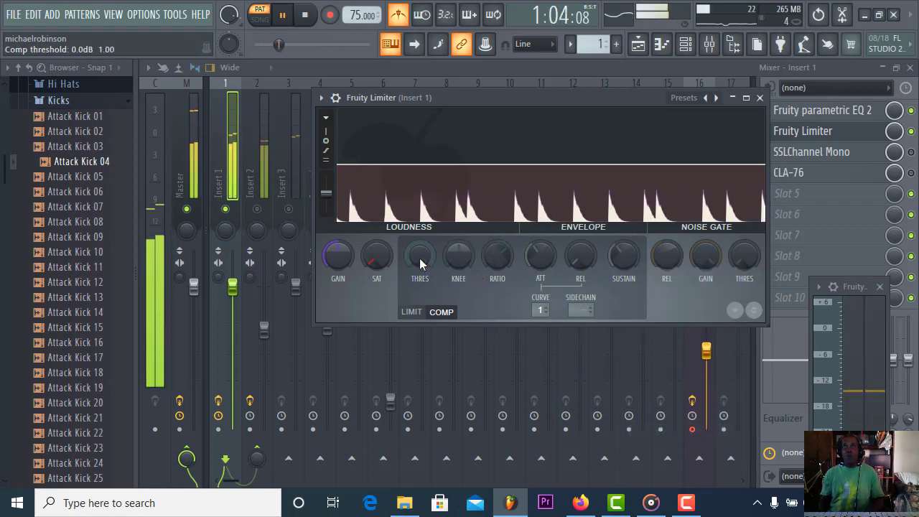
left_click_drag(420, 258, 380, 269)
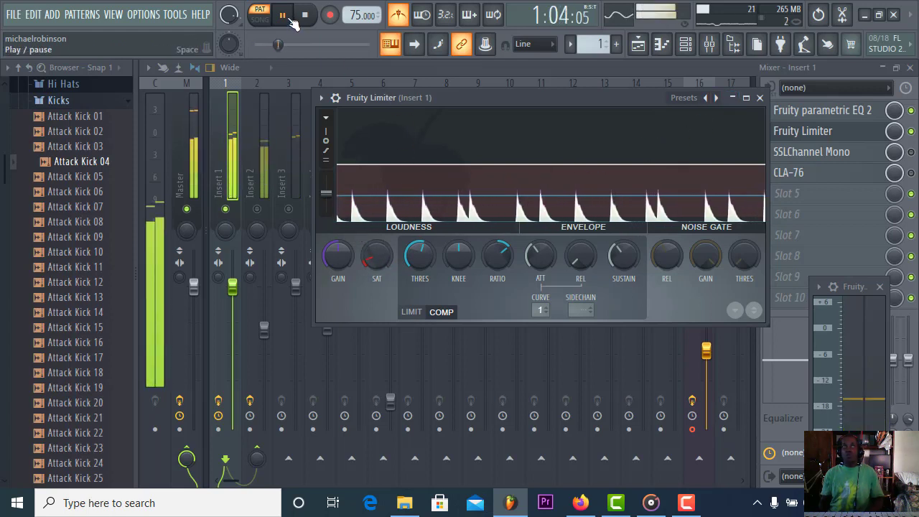
key("space")
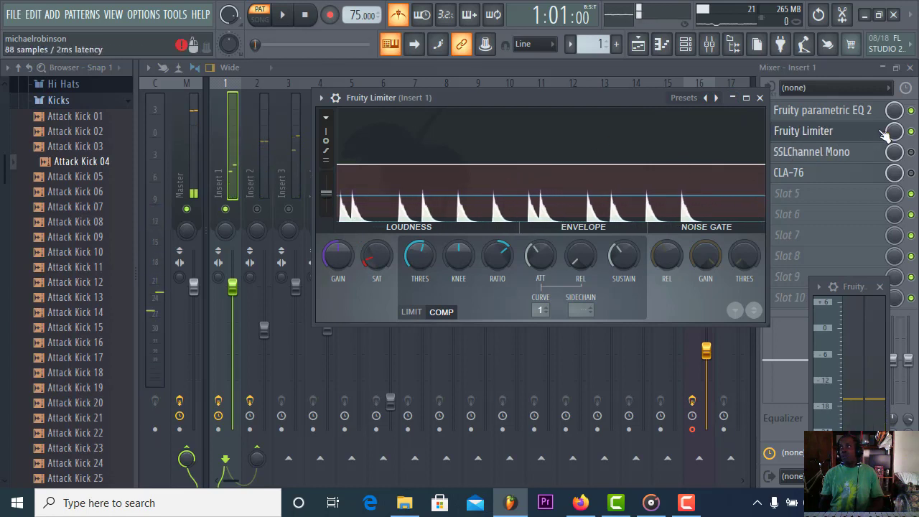
Bypass Fruity Limiter and Fruity parametric EQ 2 on Insert 1, play the pattern and move the dB meter window off the effect slots
left_click(910, 131)
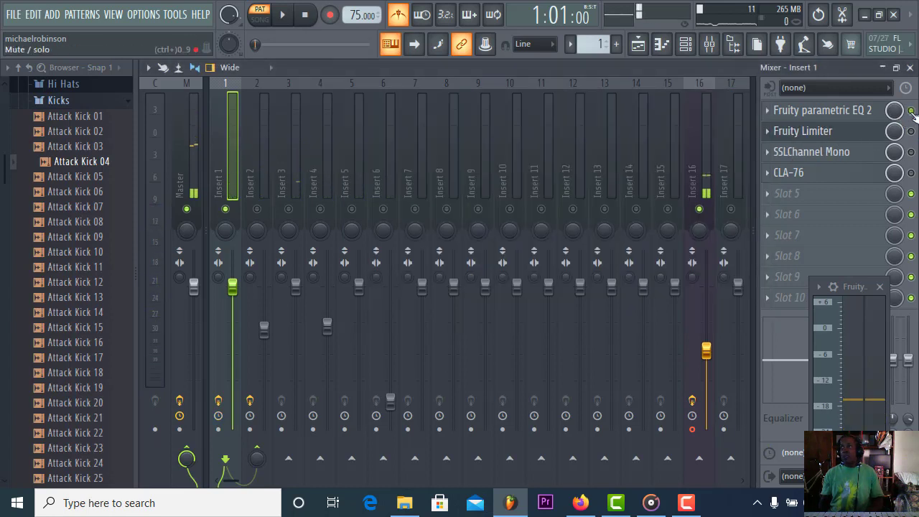
left_click(284, 15)
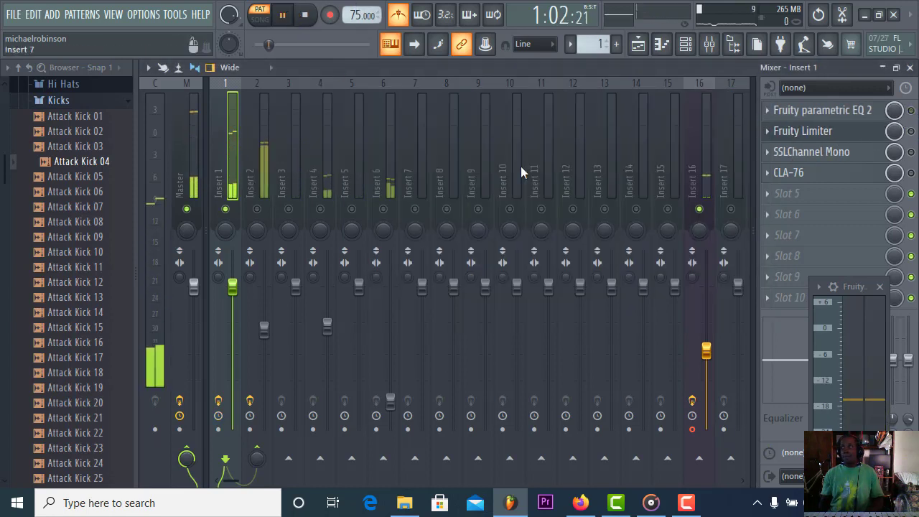
left_click_drag(858, 287, 565, 187)
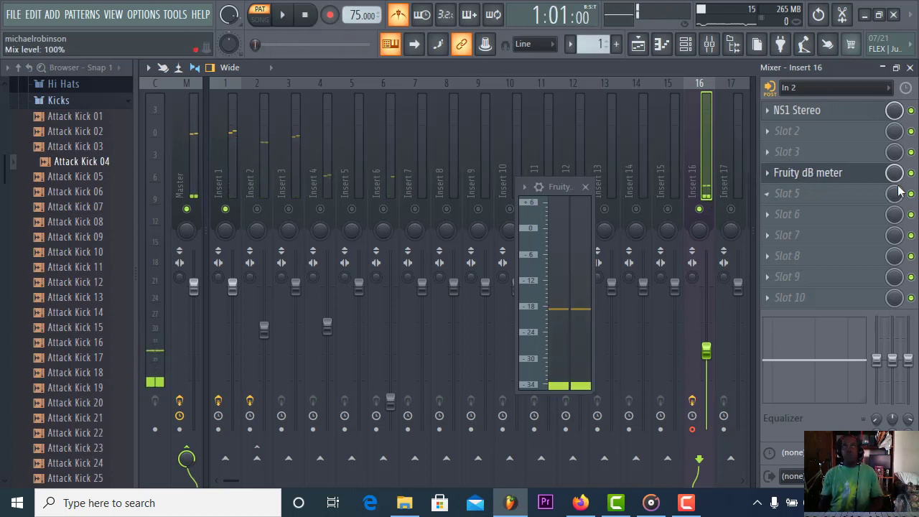
left_click(769, 172)
mouse_move(771, 165)
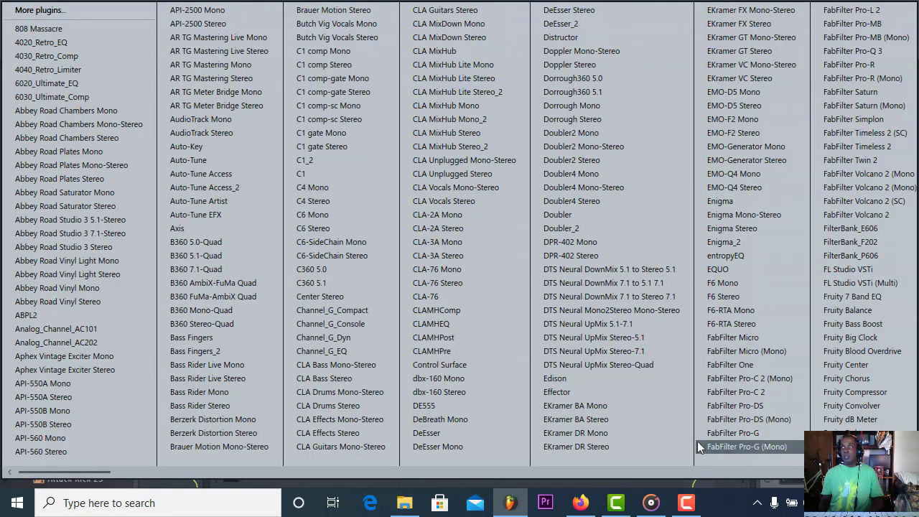
left_click(729, 480)
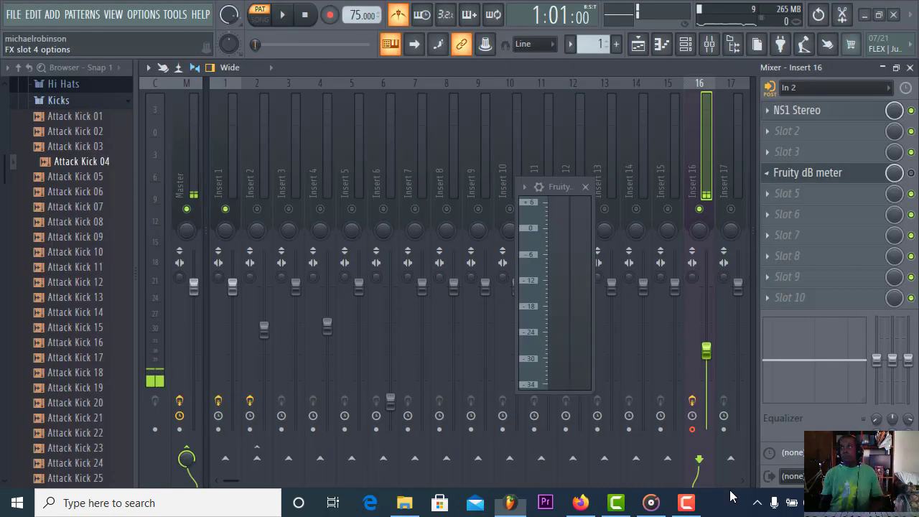
left_click(771, 173)
mouse_move(759, 157)
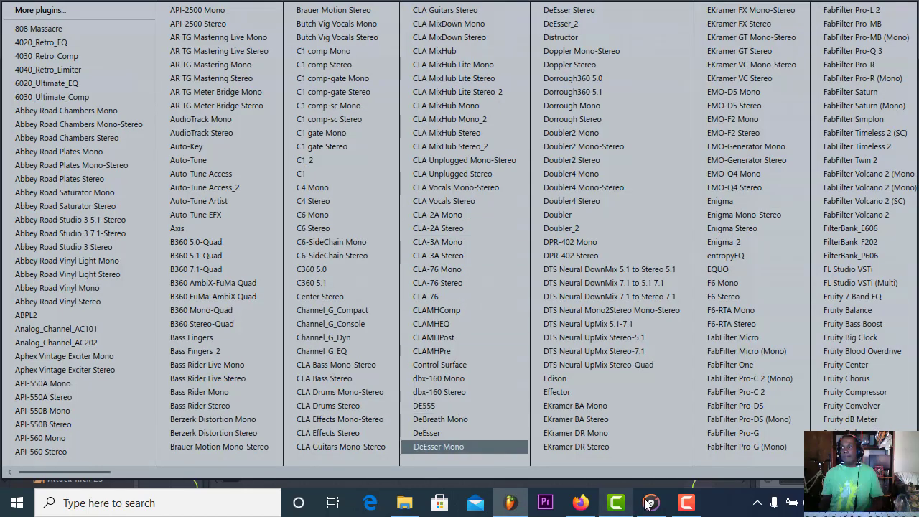
left_click(716, 483)
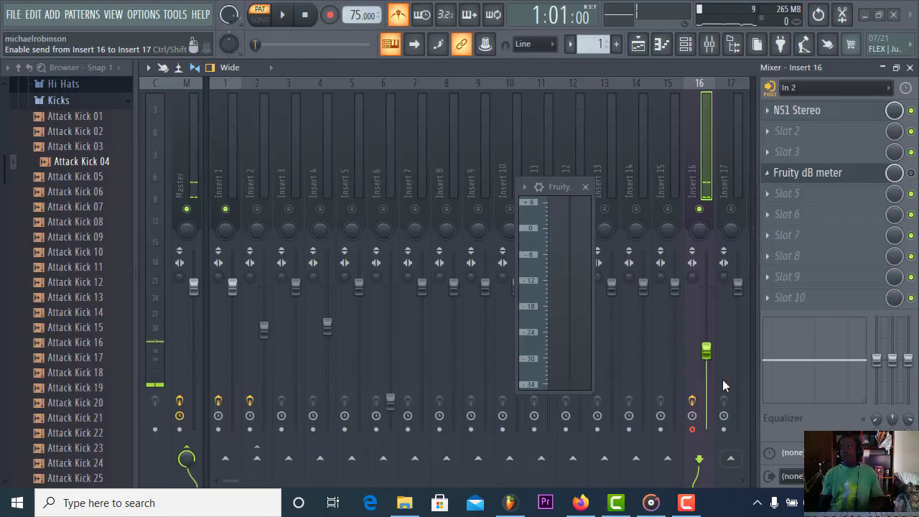
left_click(772, 172)
mouse_move(761, 159)
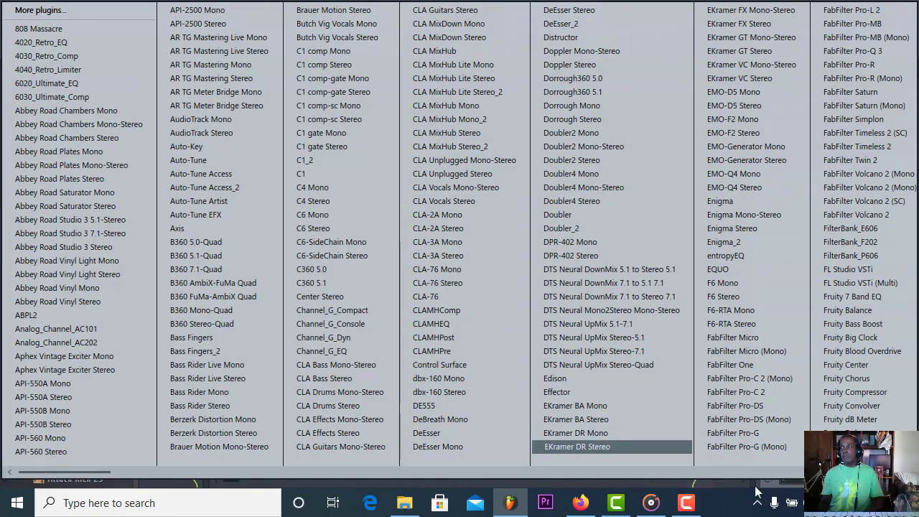
left_click(730, 505)
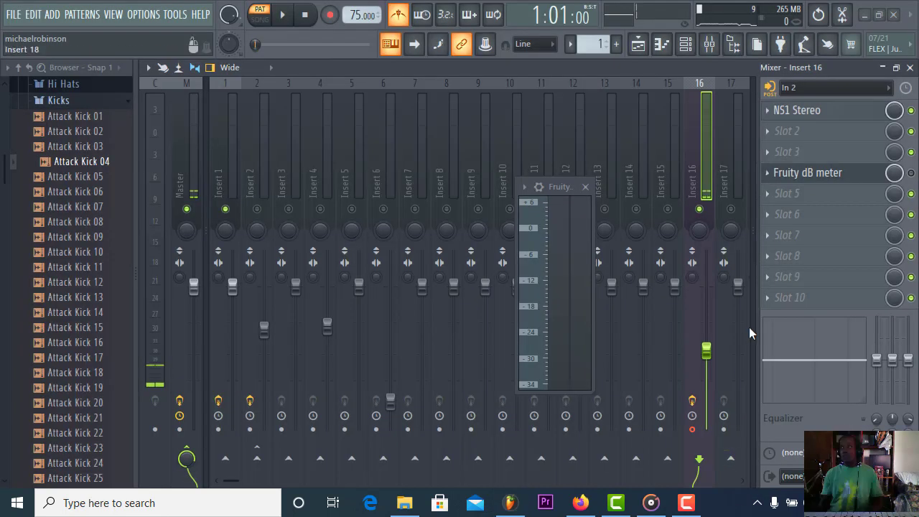
Copy the Fruity dB meter from Insert 16 onto the Master track and close Insert 16's meter window
left_click(777, 173)
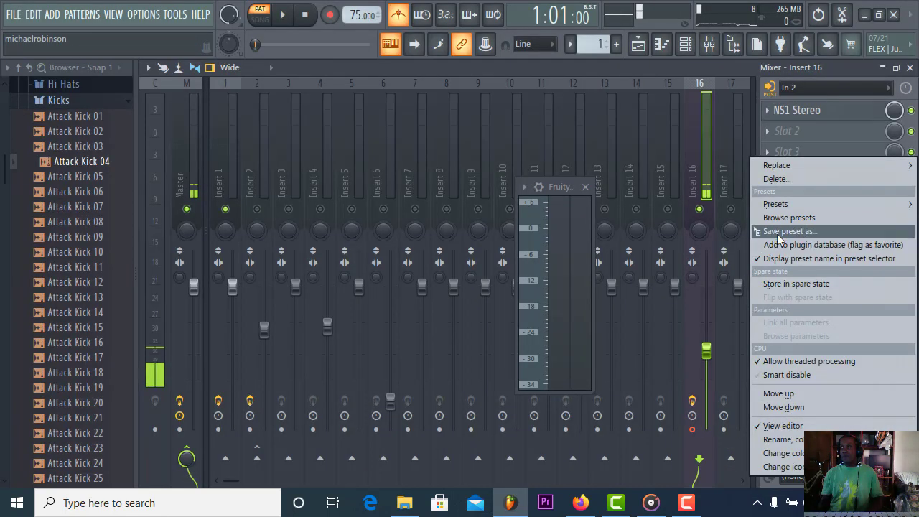
left_click_drag(767, 238, 193, 169)
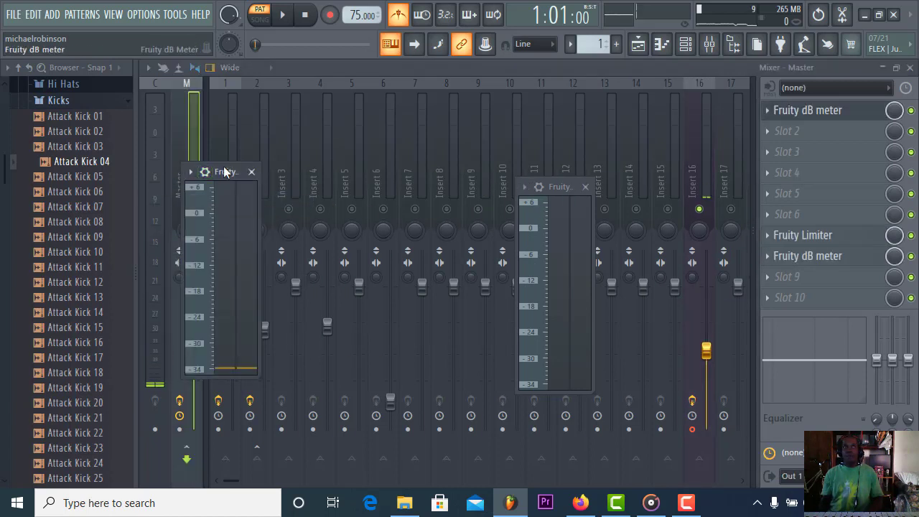
left_click_drag(225, 172, 781, 147)
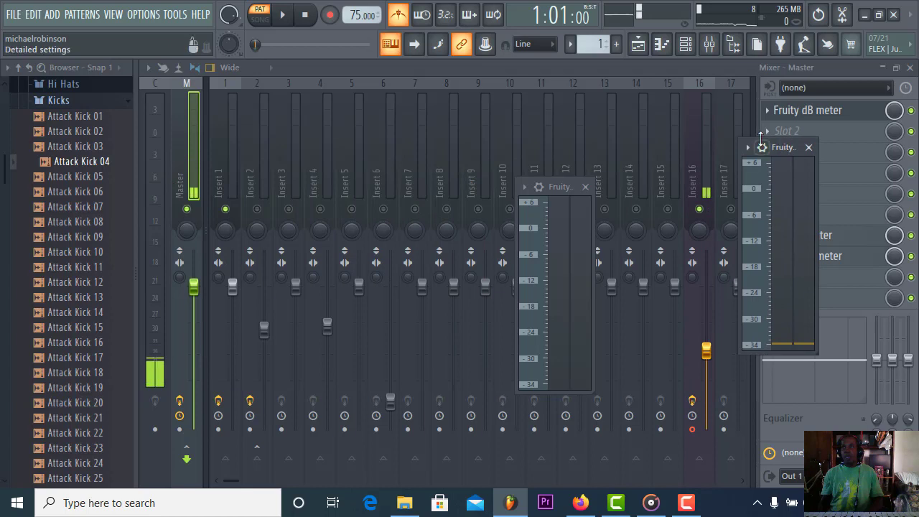
left_click(586, 187)
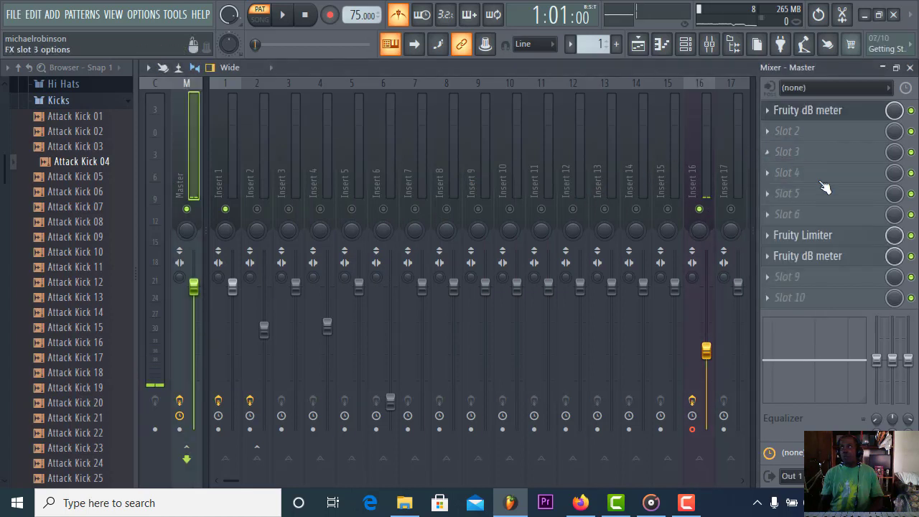
Open the Fruity dB meter in the Master's slot 8, play the pattern and turn the metronome off
left_click(836, 263)
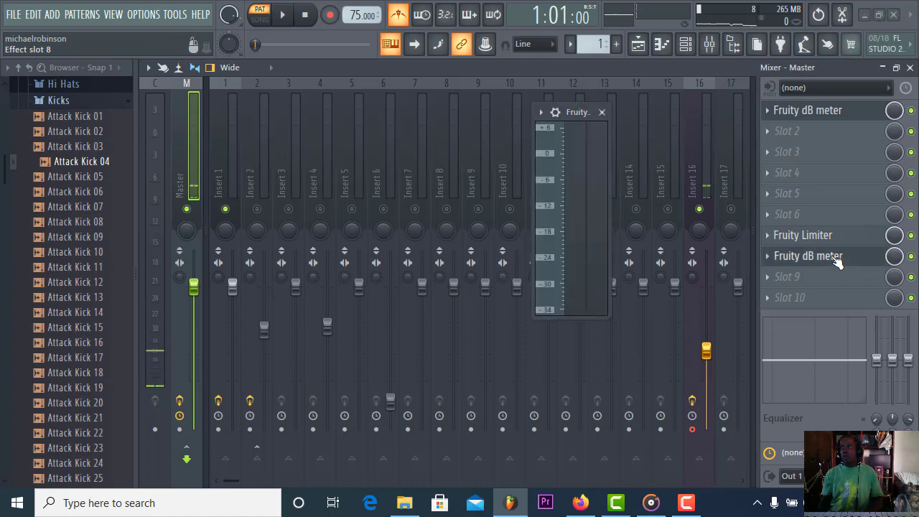
left_click(282, 15)
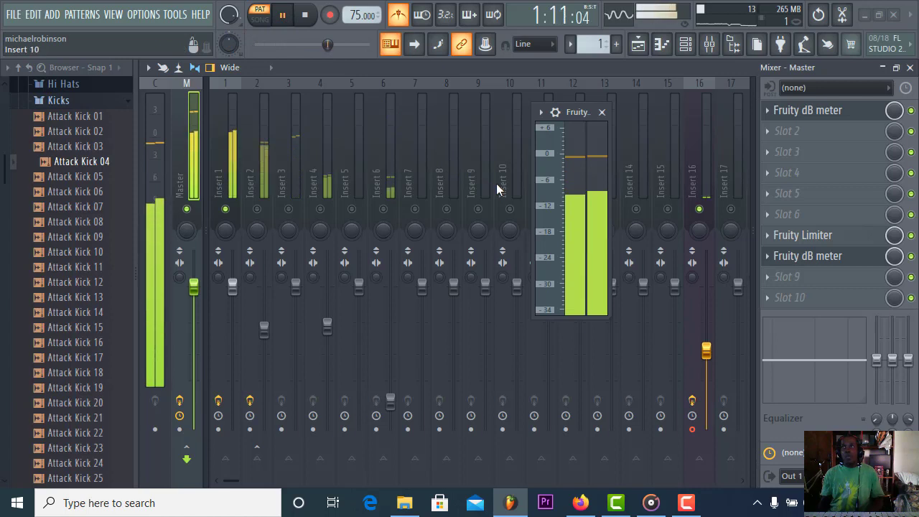
left_click(403, 14)
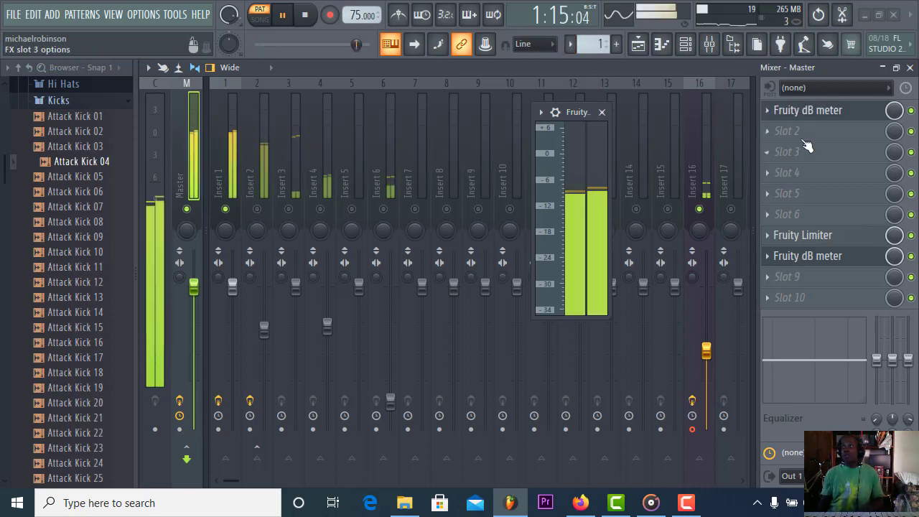
Re-enable Fruity parametric EQ 2 on Insert 1 and lower its main level to -0.7 dB while the pattern plays
left_click(230, 156)
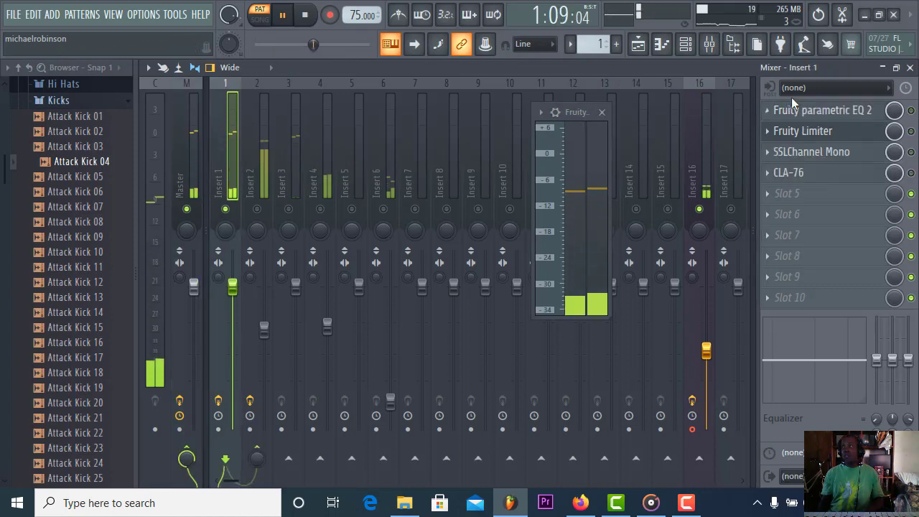
left_click(910, 110)
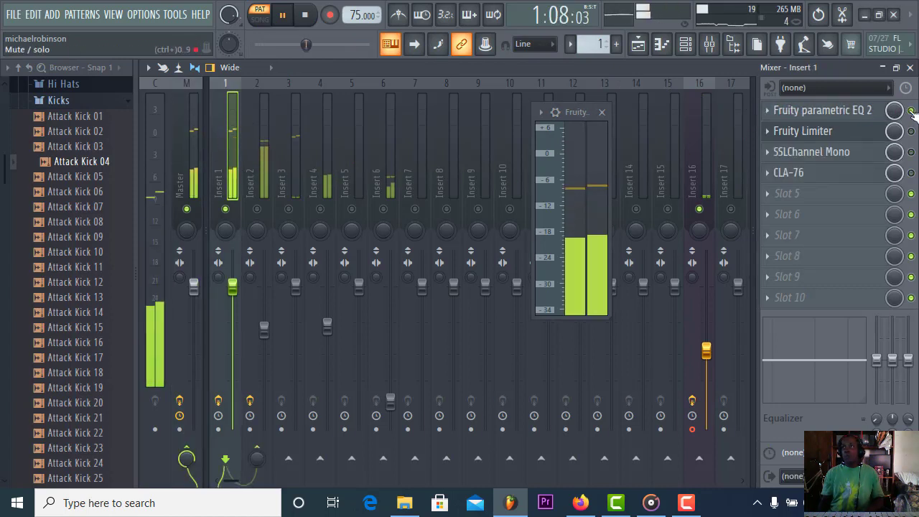
left_click(863, 117)
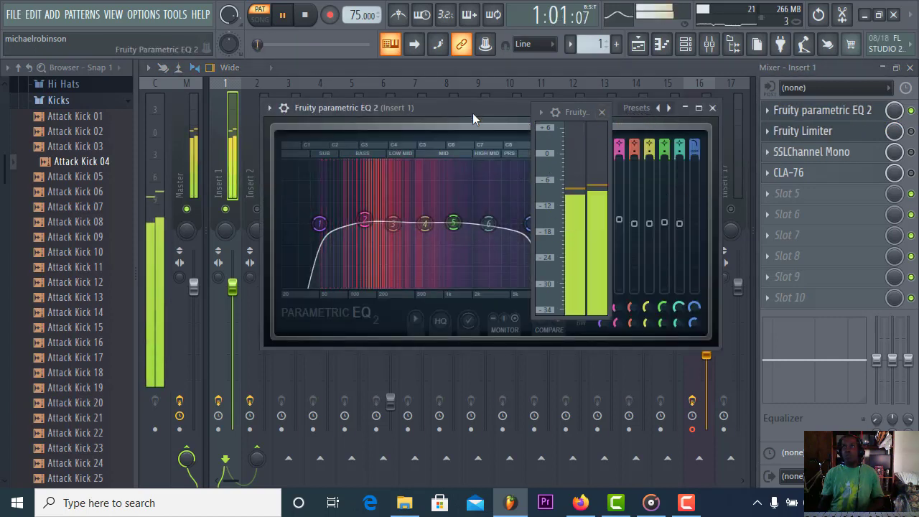
left_click_drag(472, 112, 510, 112)
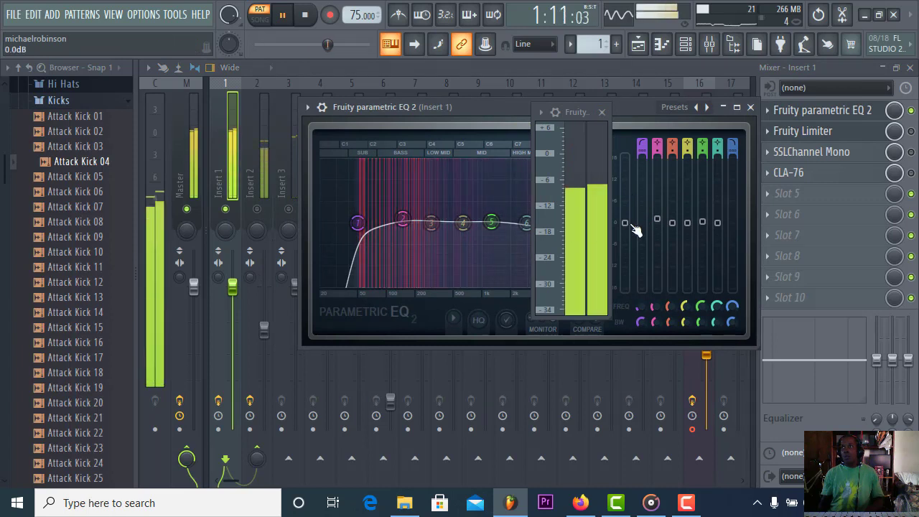
left_click_drag(630, 228, 629, 235)
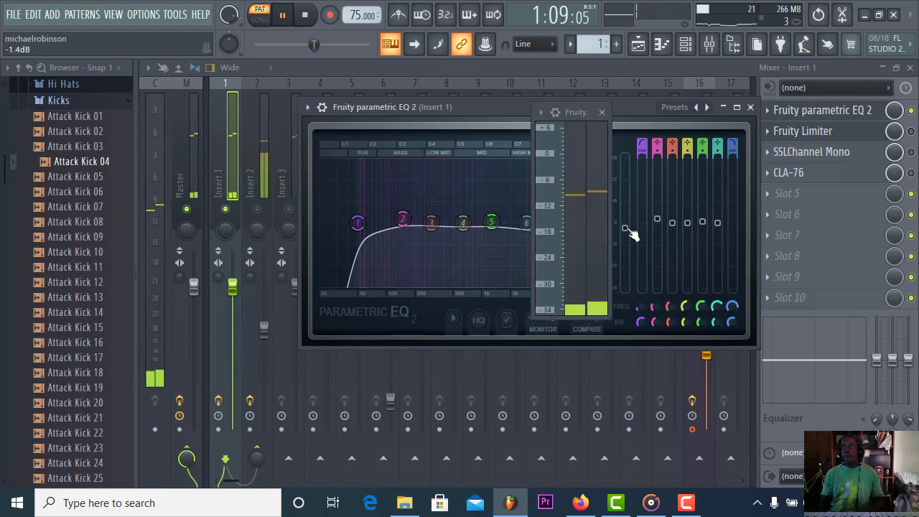
left_click_drag(625, 229, 625, 225)
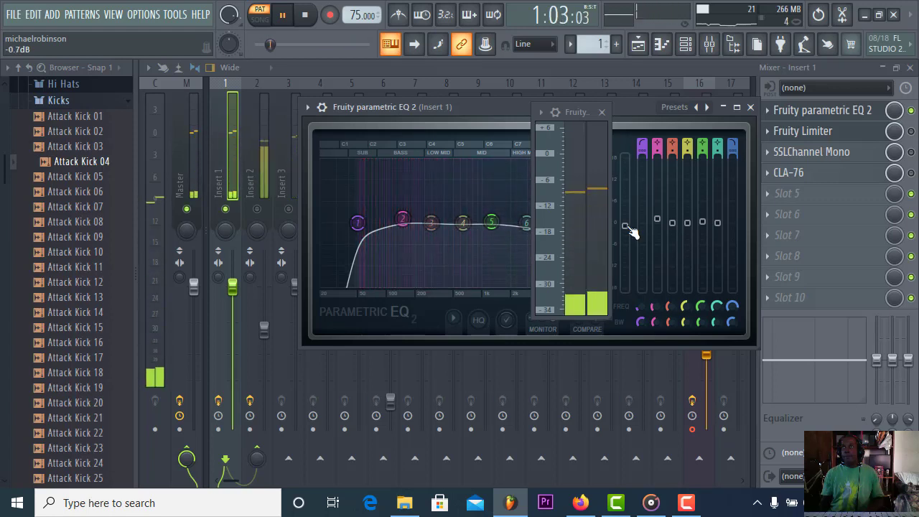
left_click(750, 107)
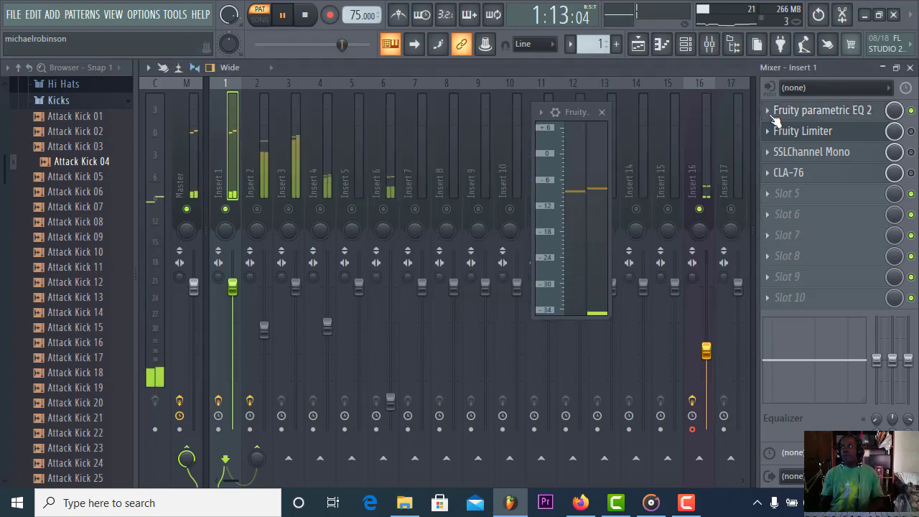
Re-enable Fruity Limiter on Insert 1, raise its gain, and close its window
left_click(847, 135)
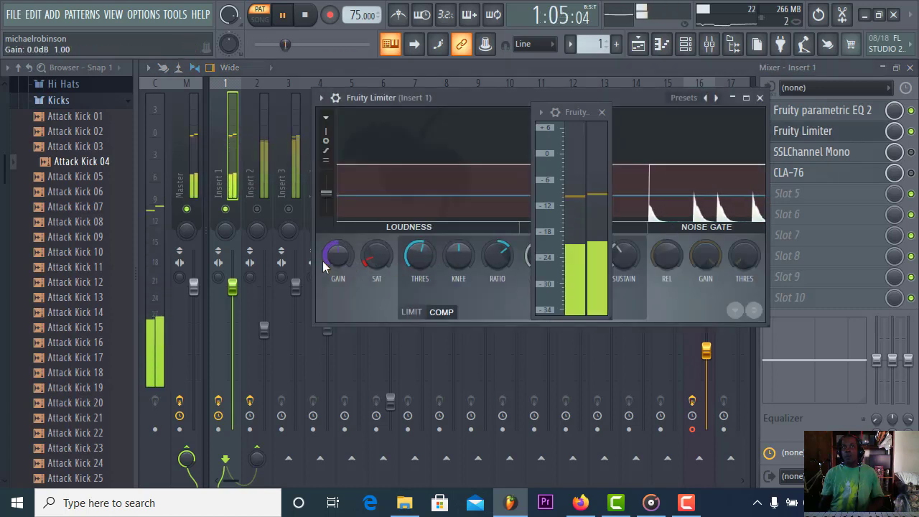
left_click_drag(328, 259, 329, 226)
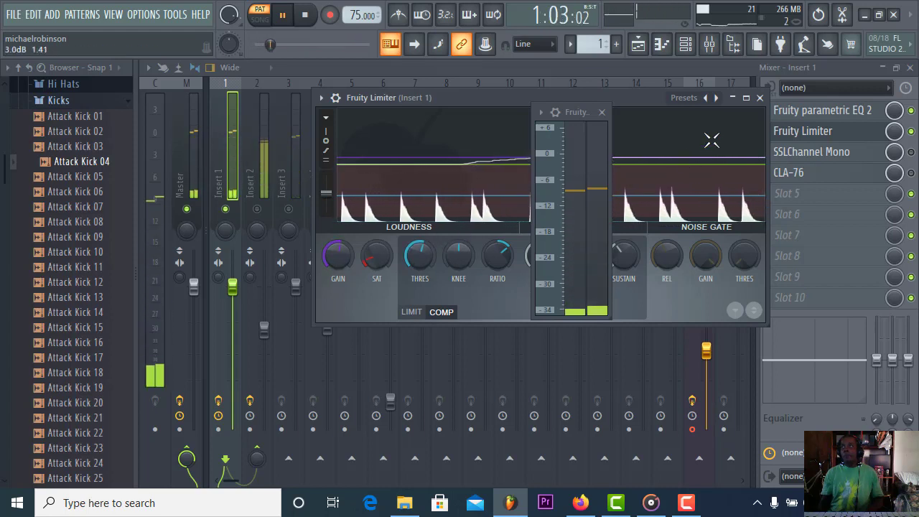
left_click(759, 98)
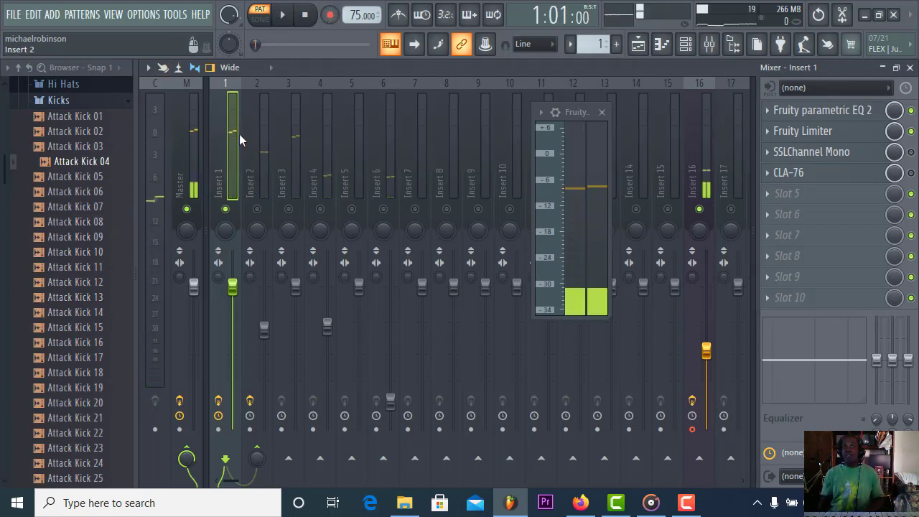
Reopen Insert 1's Fruity parametric EQ 2 and move the dB meter window clear of the EQ display
left_click(253, 159)
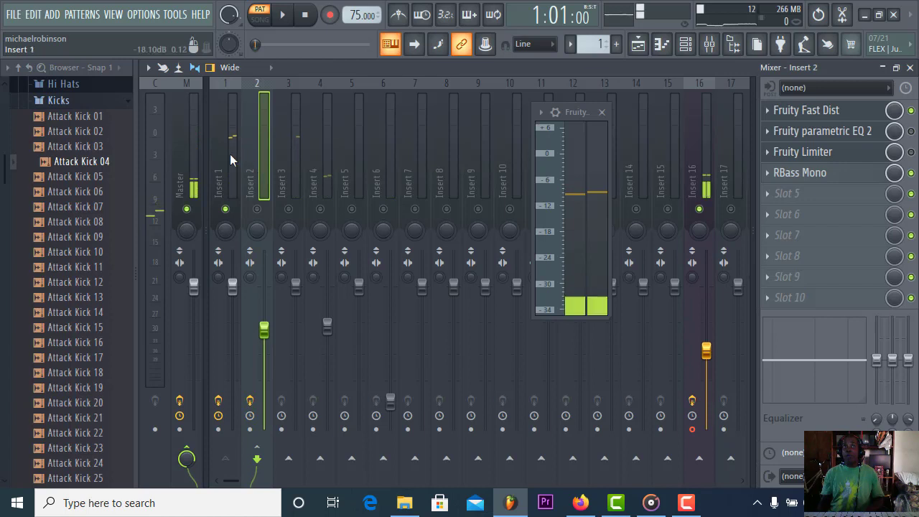
left_click(229, 153)
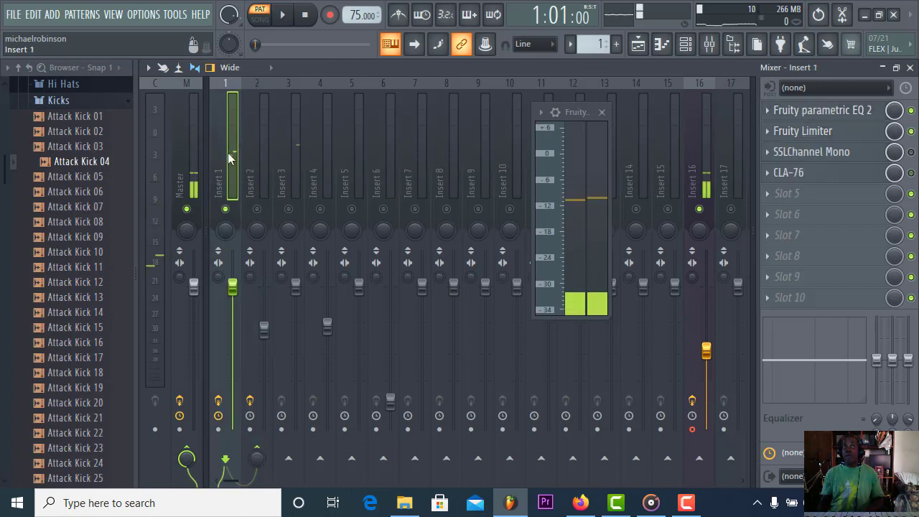
left_click(814, 109)
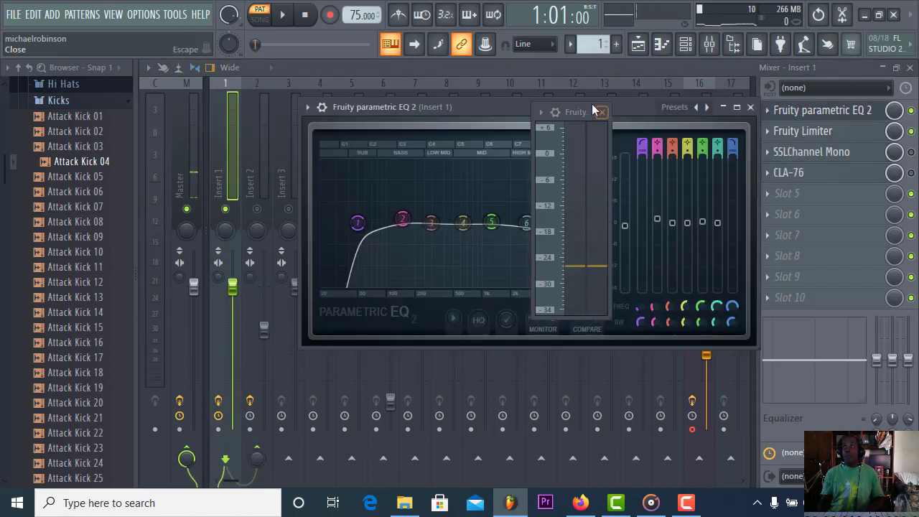
left_click_drag(573, 115, 808, 288)
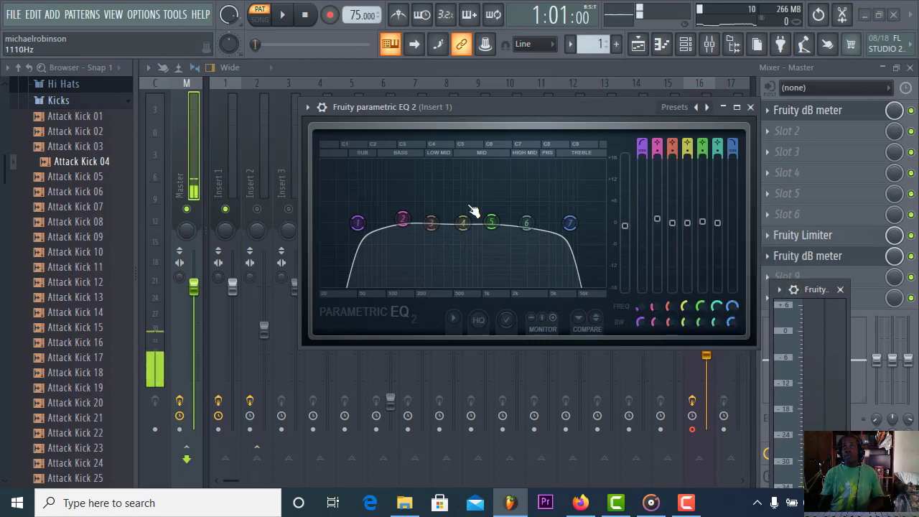
On Insert 2, enable Fruity parametric EQ 2, reorder it ahead of Fruity Fast Dist and open its editor
left_click(245, 155)
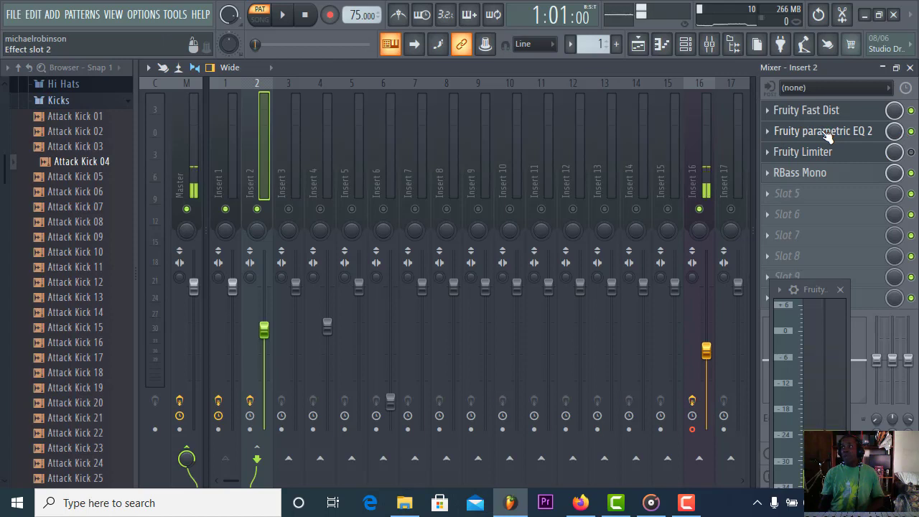
left_click_drag(825, 134, 820, 297)
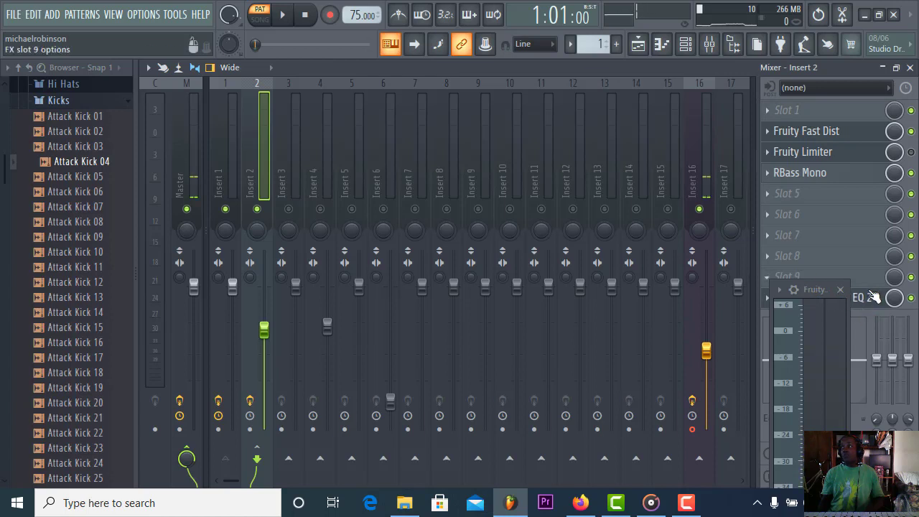
left_click_drag(868, 300, 870, 180)
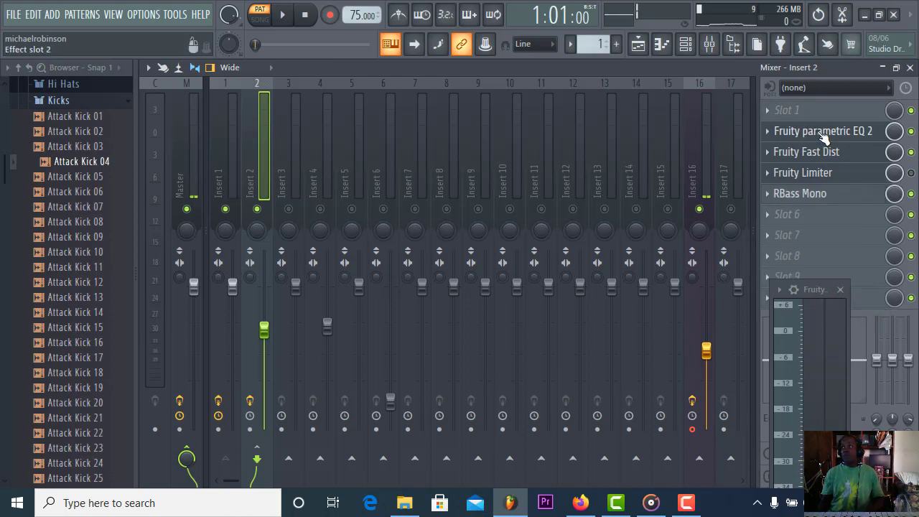
left_click(824, 135)
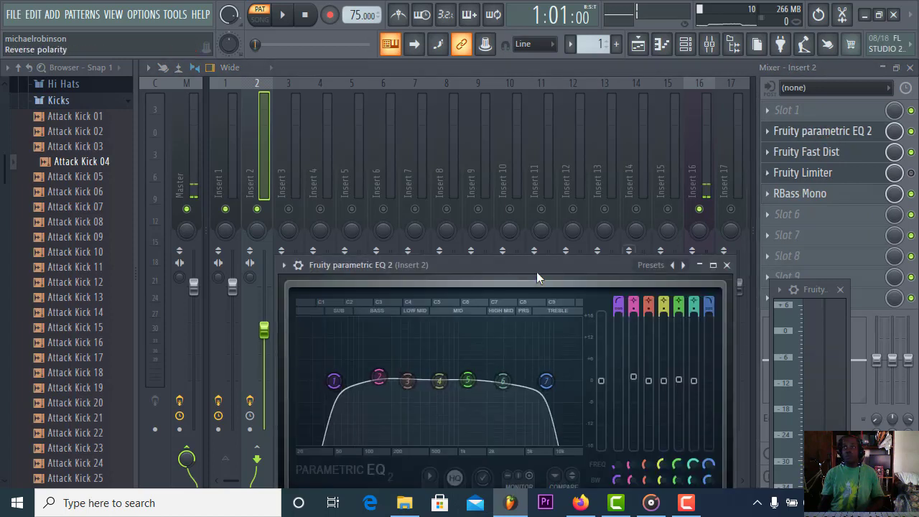
left_click_drag(514, 271, 543, 104)
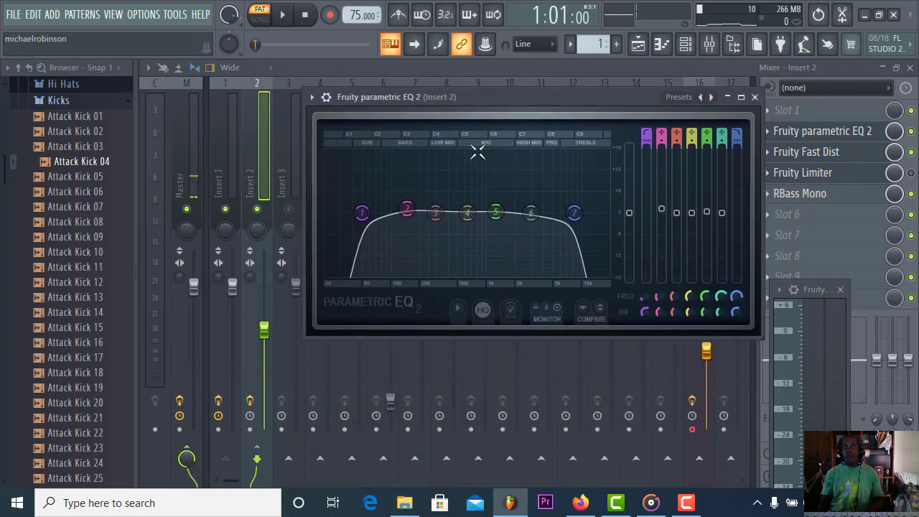
In Insert 2's EQ, shift band 7 slightly higher in frequency and cut band 2 to -1.6 dB at 148 Hz, checking by playback
left_click(283, 15)
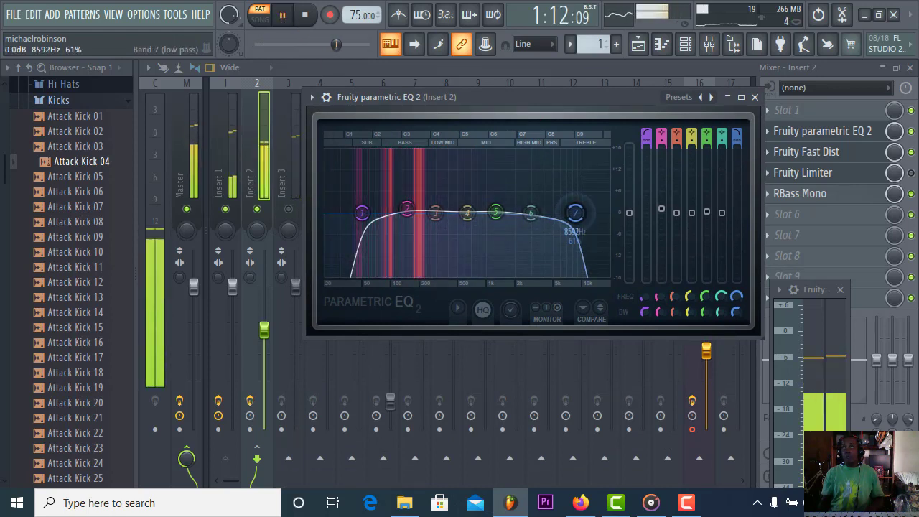
left_click_drag(578, 216, 580, 213)
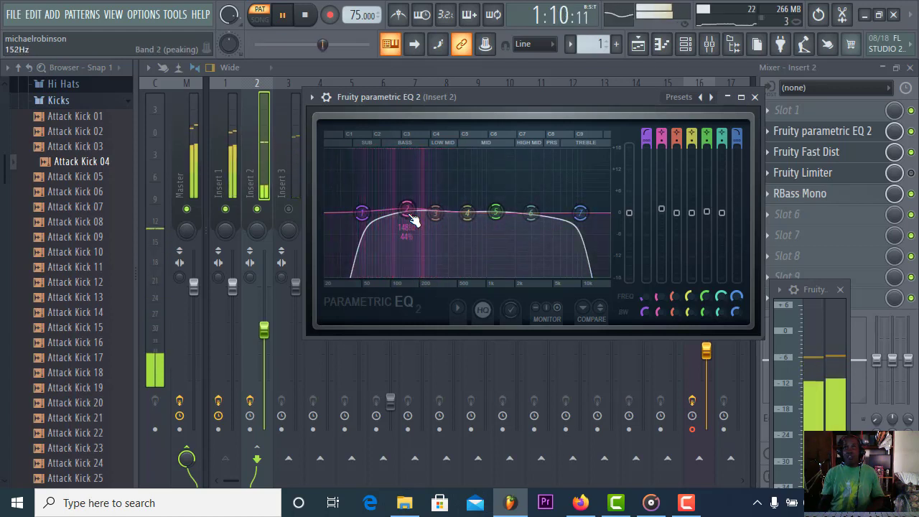
left_click_drag(411, 217, 407, 209)
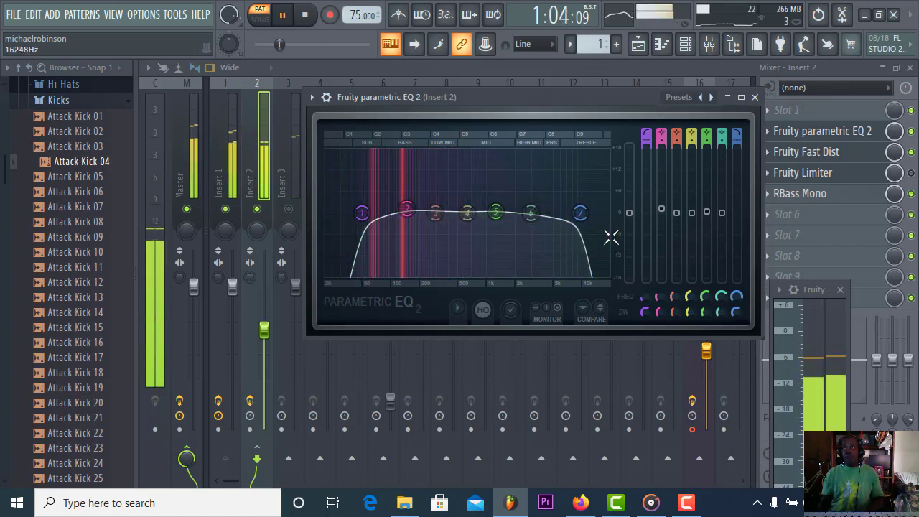
left_click_drag(663, 211, 662, 218)
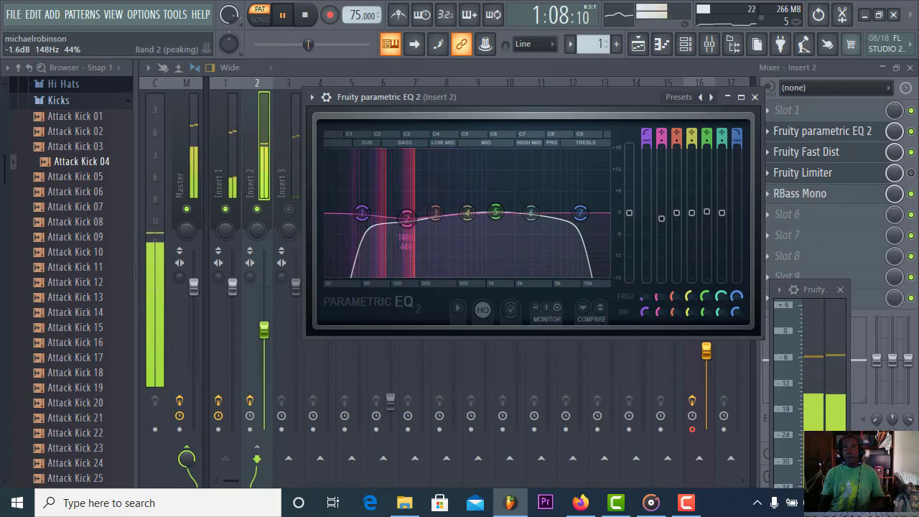
left_click(304, 17)
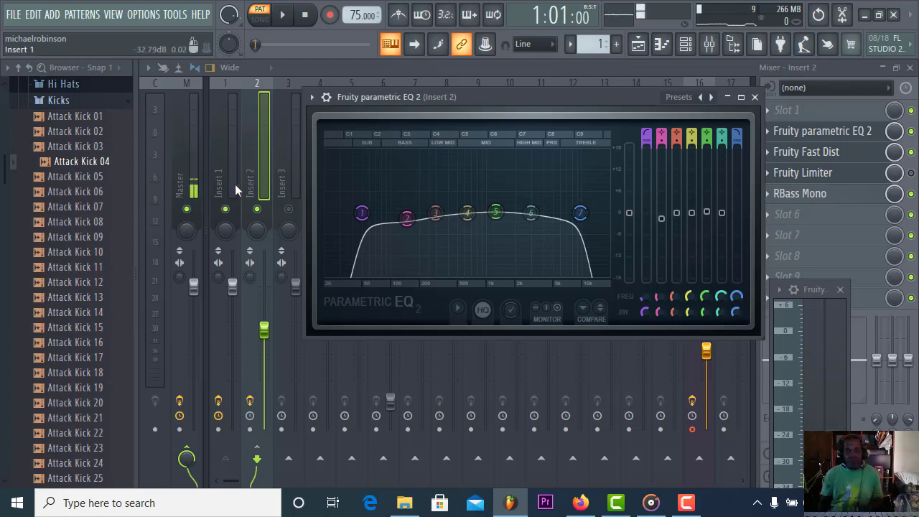
left_click(284, 15)
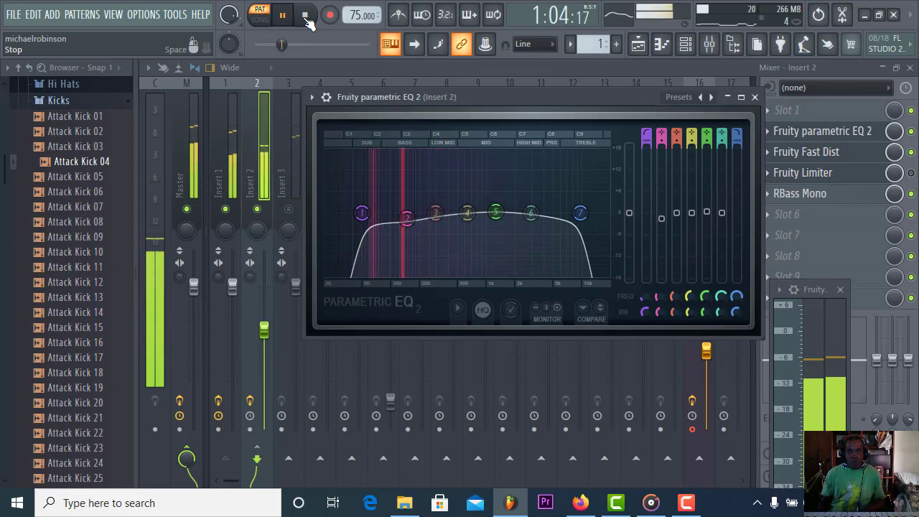
left_click(305, 16)
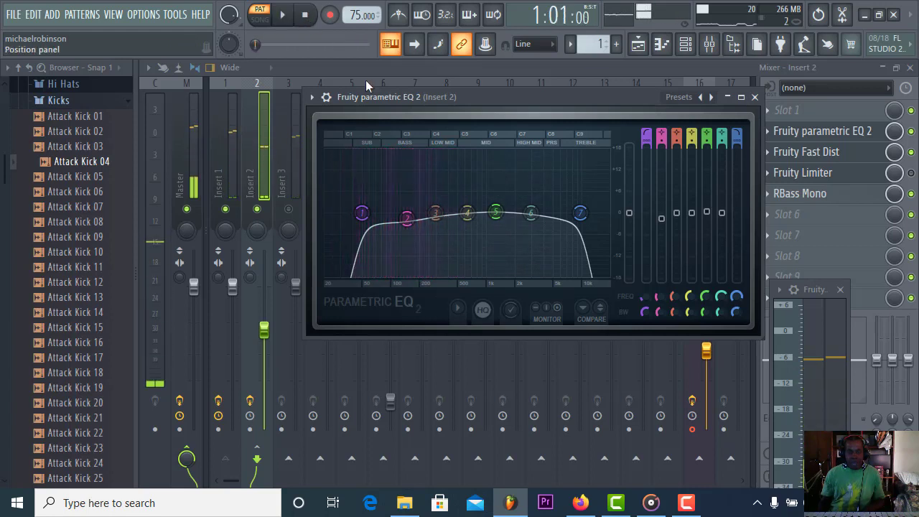
On Insert 2, enable Fruity Limiter ahead of Fruity Fast Dist and lower its soft saturation threshold to -INF dB
left_click(754, 97)
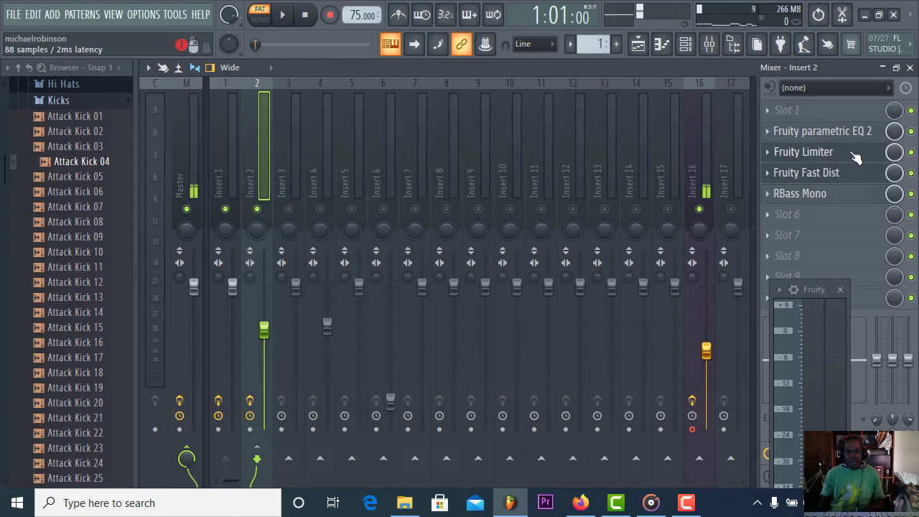
left_click(853, 160)
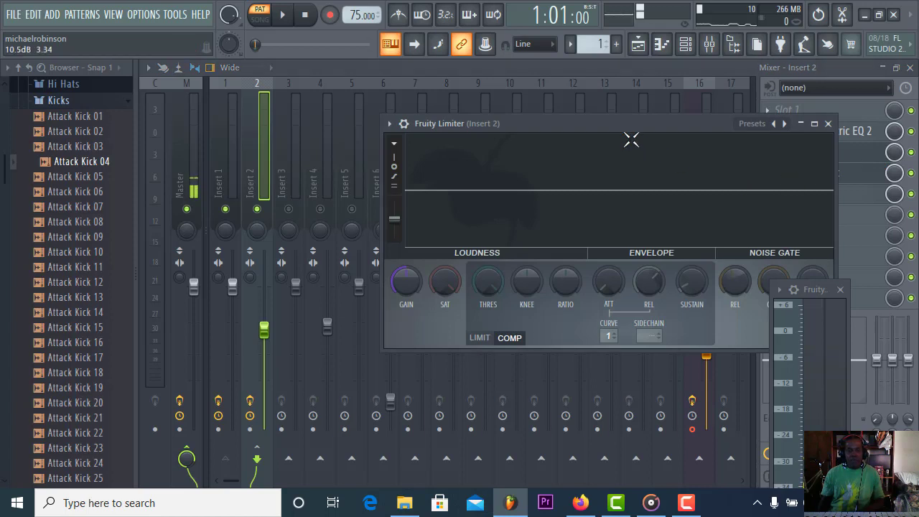
left_click_drag(625, 136, 546, 98)
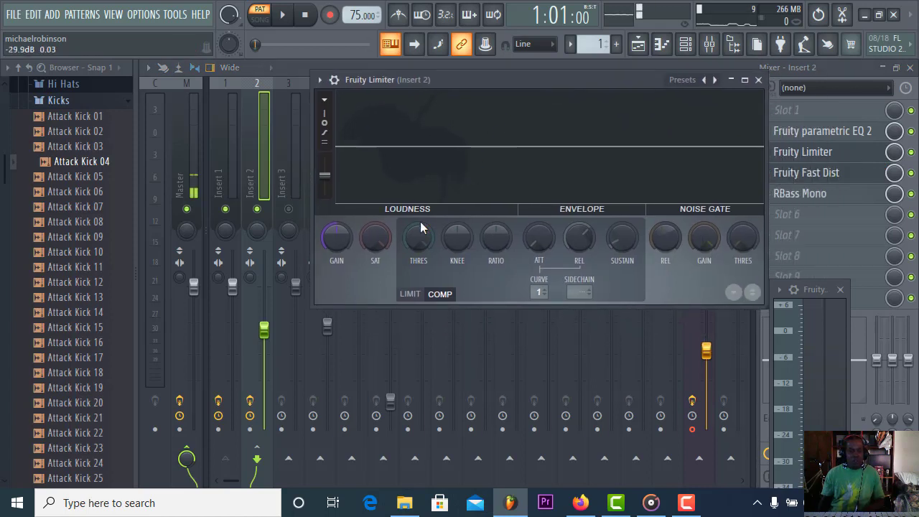
left_click_drag(381, 238, 381, 301)
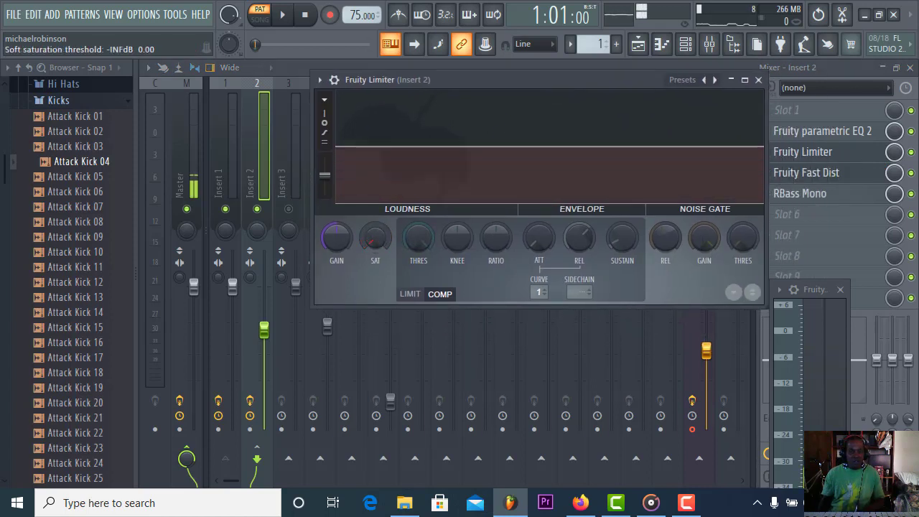
With the pattern playing, raise the compression ratio and lower the compressor threshold in Insert 2's Fruity Limiter
left_click(283, 17)
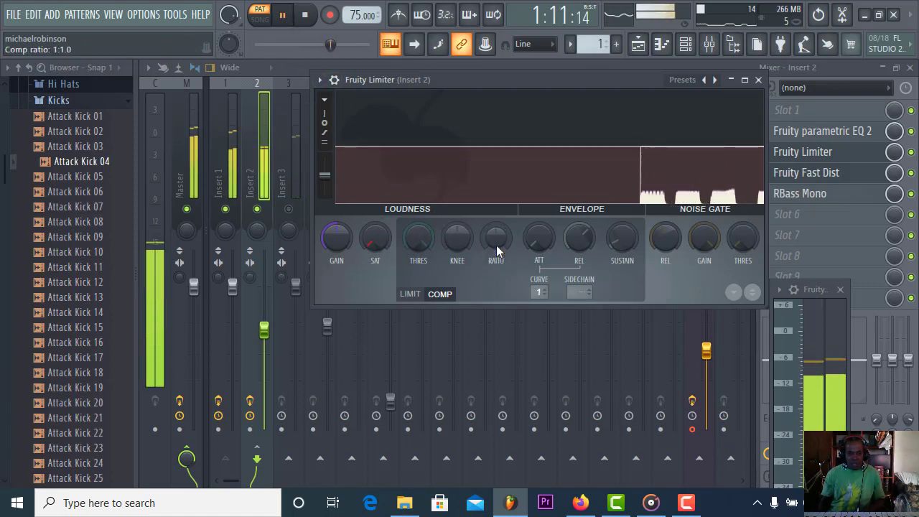
left_click_drag(496, 245, 496, 216)
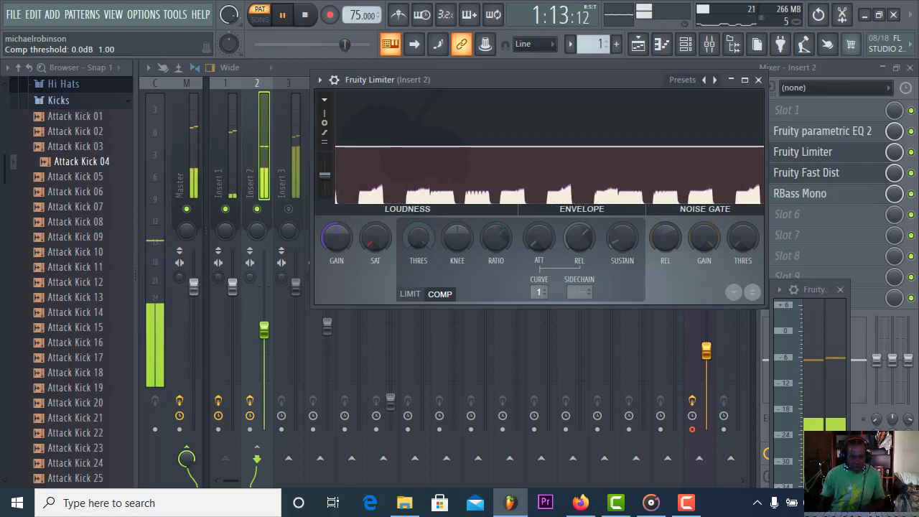
left_click_drag(424, 240, 451, 238)
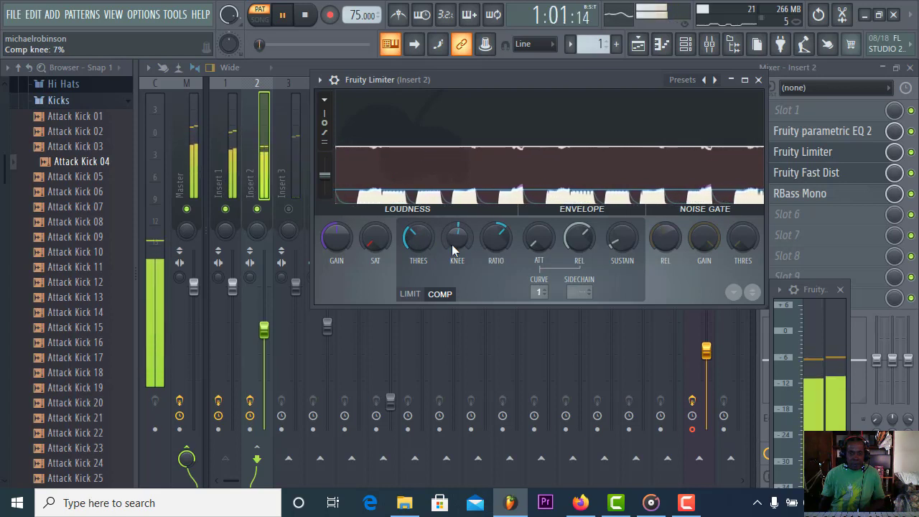
Shorten the compressor release in Insert 2's Fruity Limiter and turn the metronome on
left_click_drag(578, 237, 583, 254)
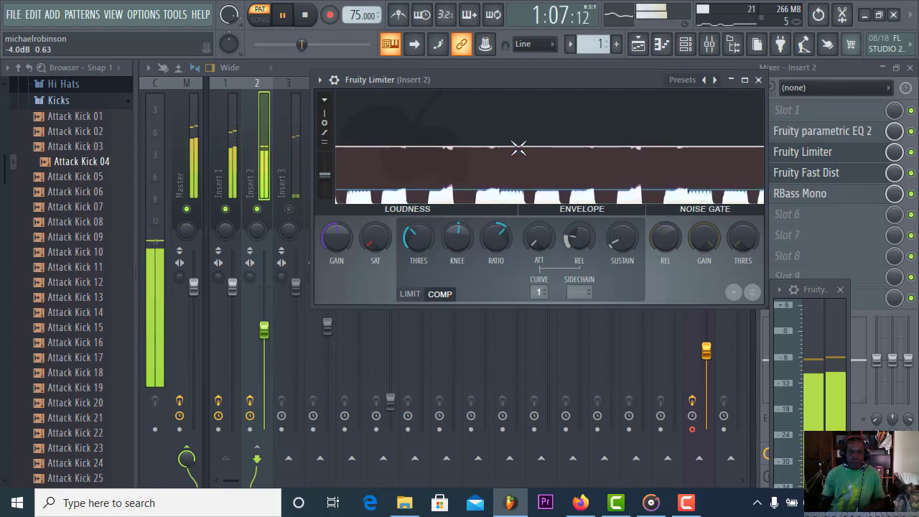
left_click(399, 16)
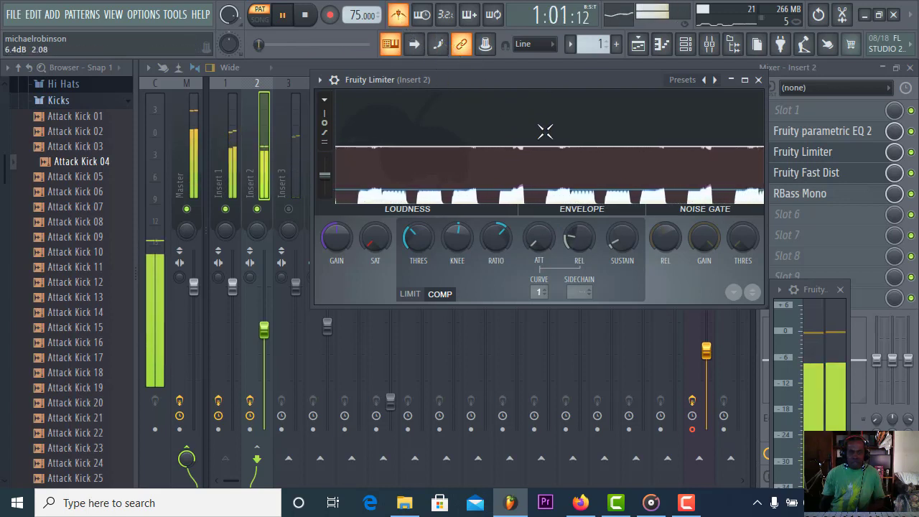
In Insert 2's Fruity Limiter, fine-tune the compressor release and sustain and raise the saturation threshold, finishing with playback stopped
left_click_drag(572, 239, 572, 230)
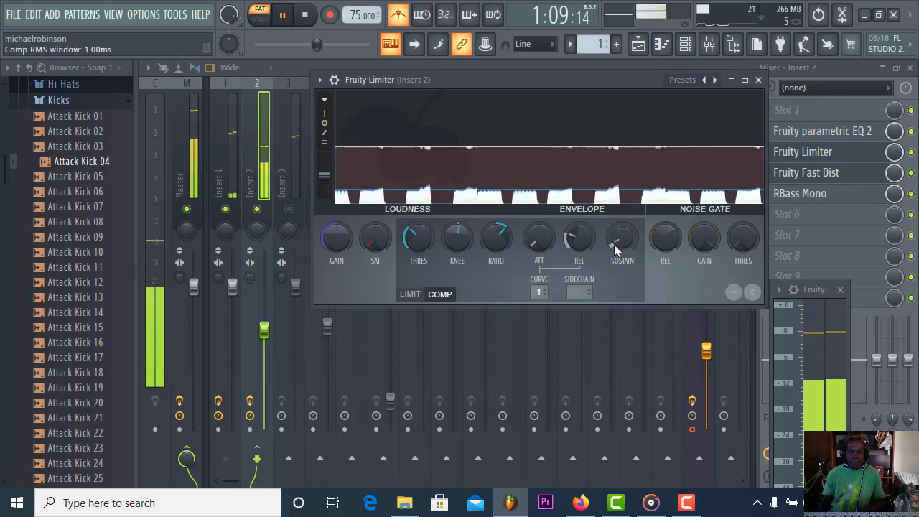
left_click_drag(616, 242, 615, 242)
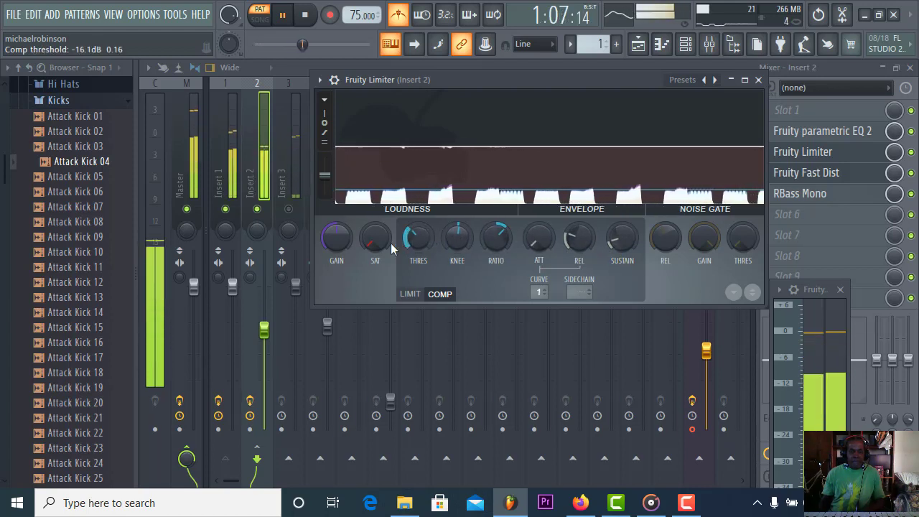
left_click_drag(369, 241, 370, 237)
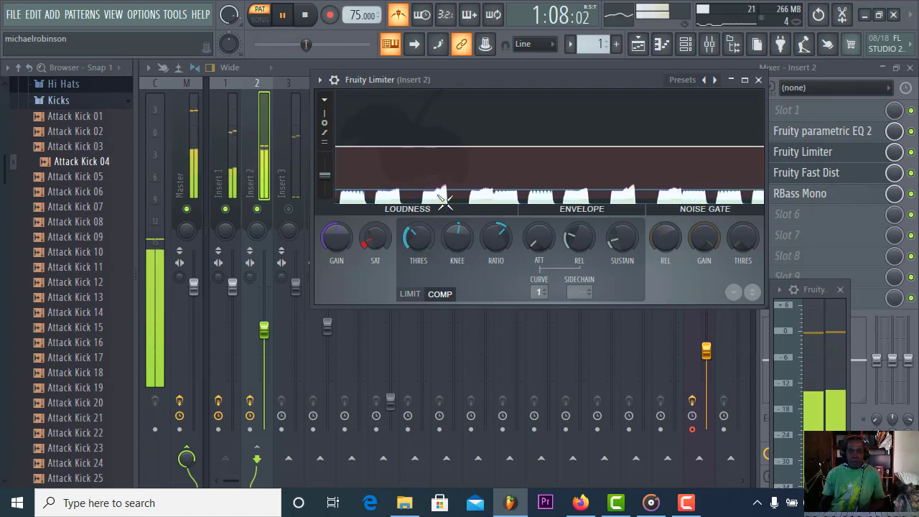
left_click(757, 80)
scroll(293, 41, "up", 10)
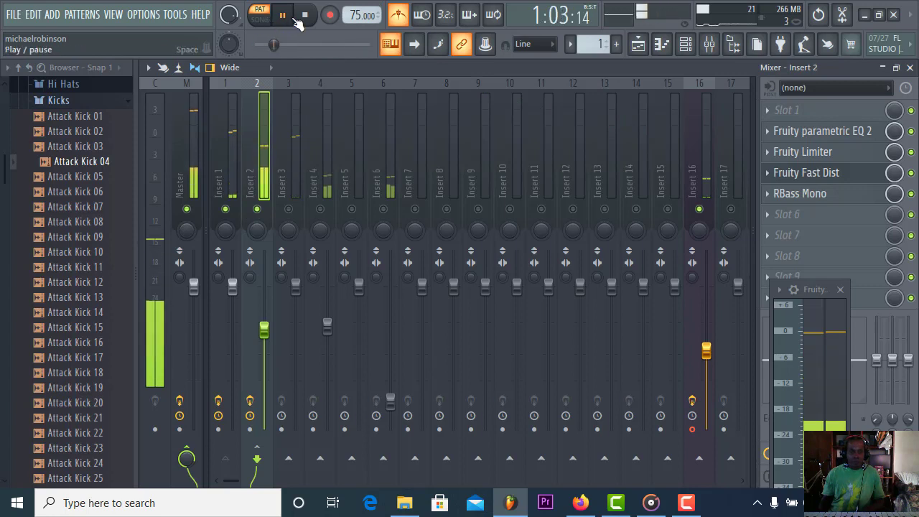
left_click(304, 16)
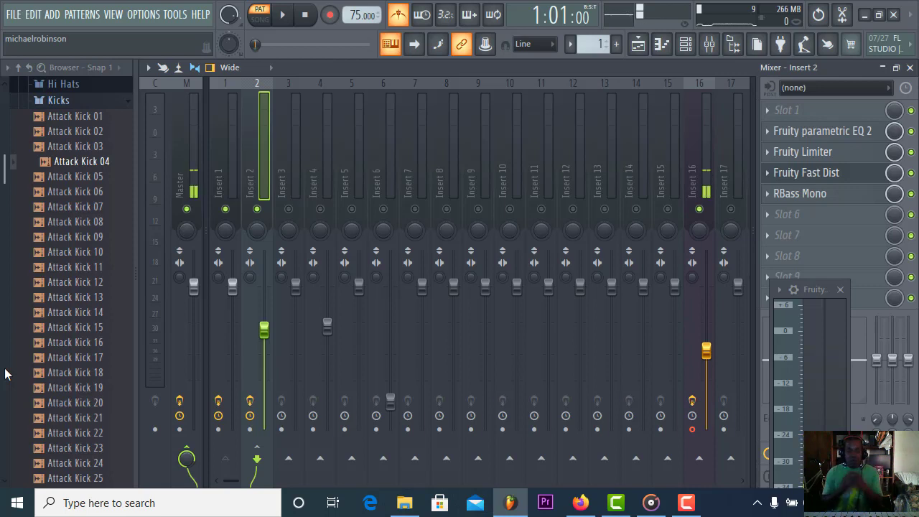
Play the pattern briefly to check Insert 2's compression, and turn the metronome off
left_click_drag(43, 343, 44, 344)
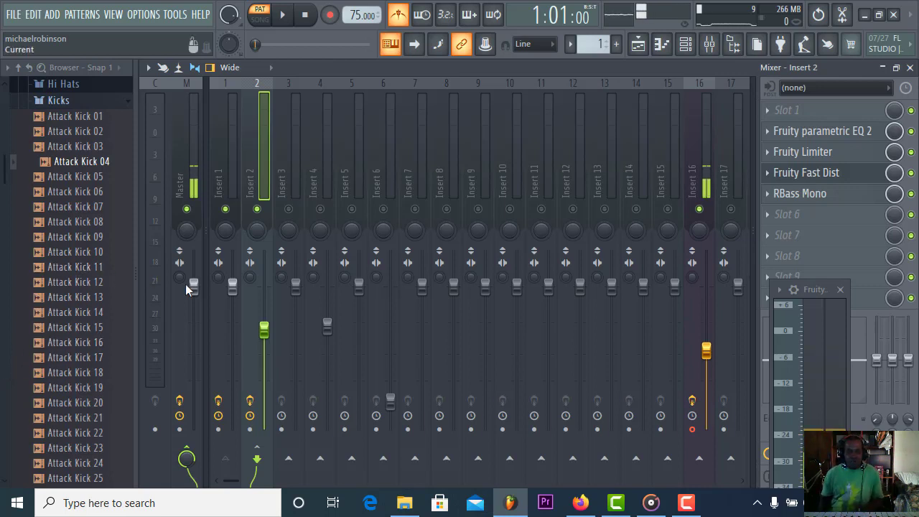
left_click(293, 14)
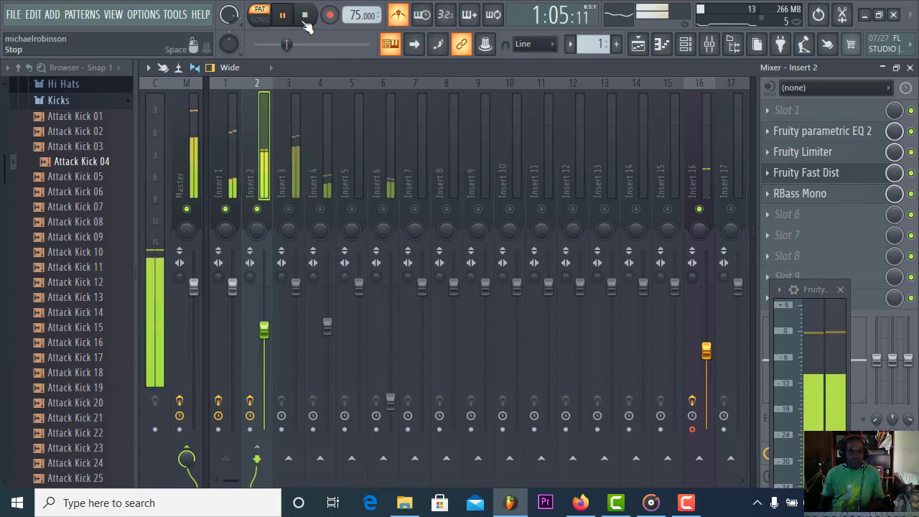
left_click(304, 15)
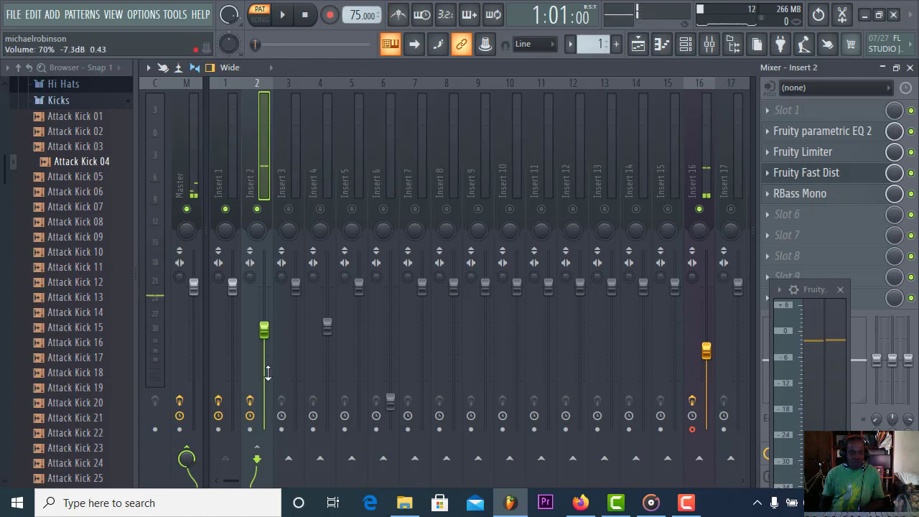
With the pattern playing, raise the send level from Insert 1 to Insert 2
left_click(231, 176)
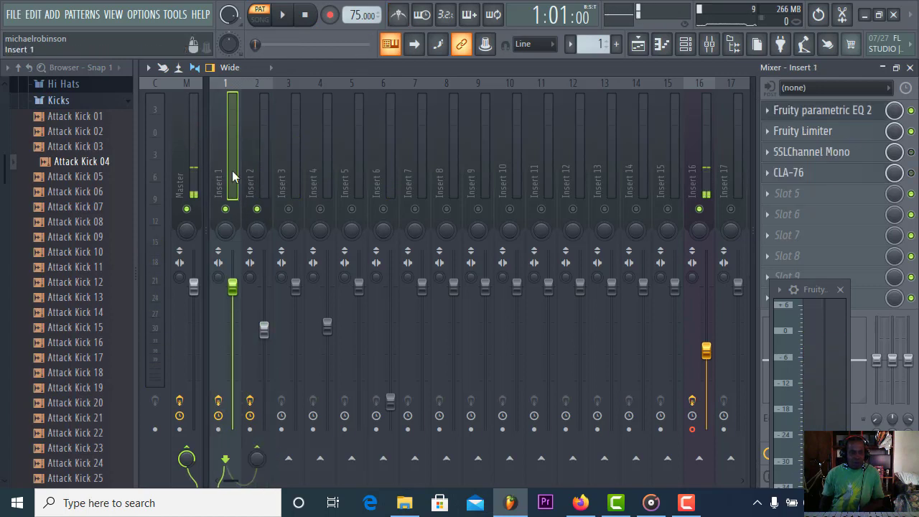
left_click(283, 18)
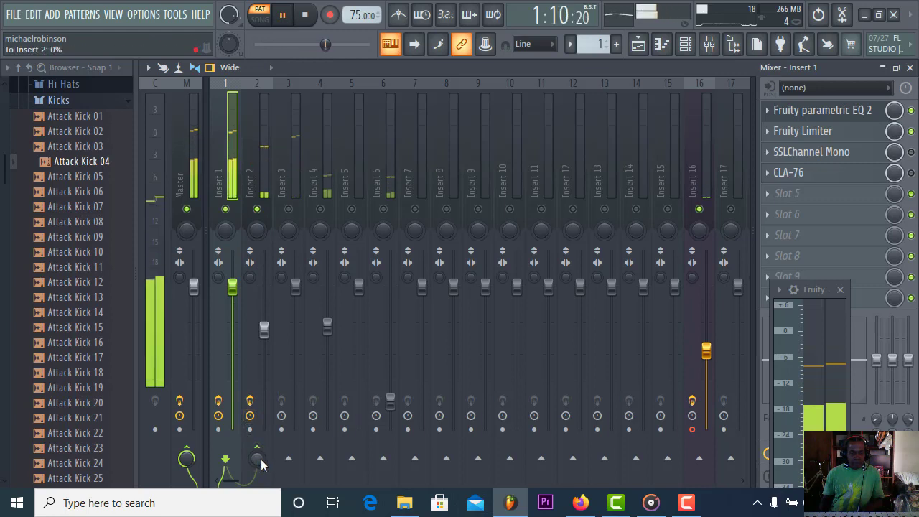
left_click_drag(261, 465, 260, 439)
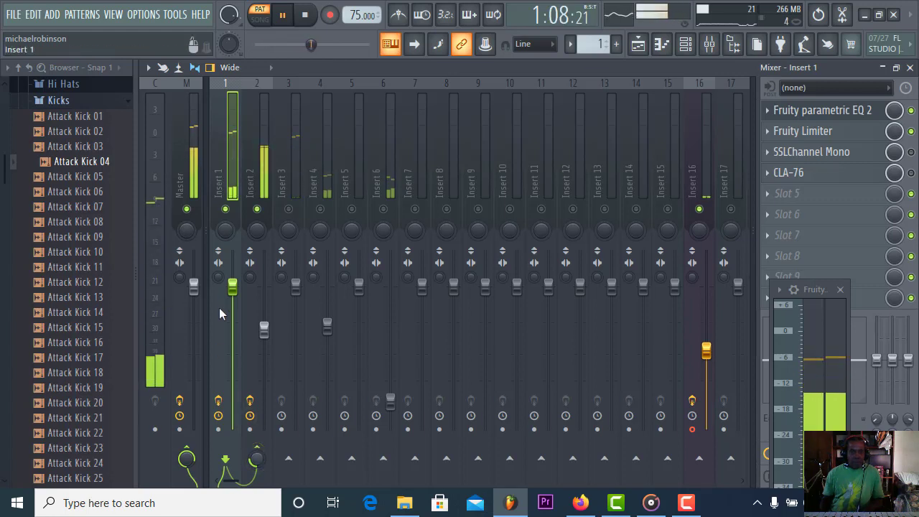
left_click(304, 17)
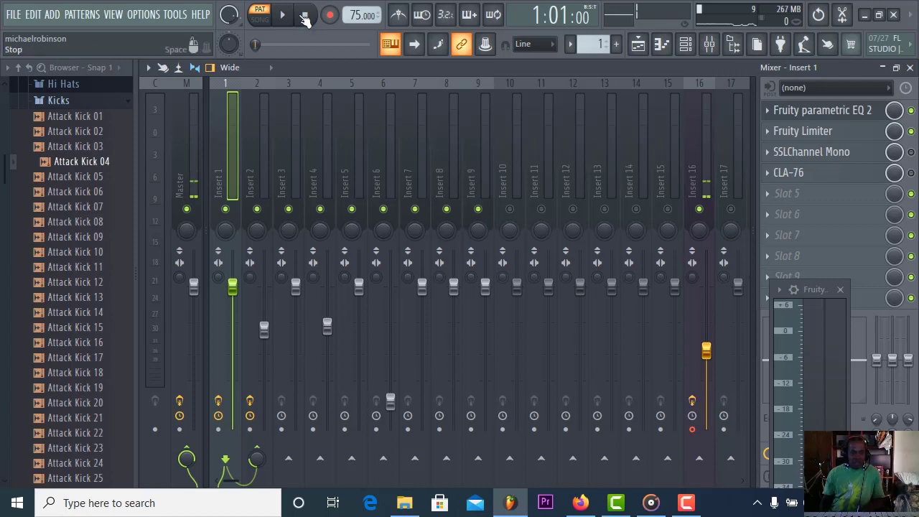
Play the pattern with Inserts 3 to 9 unmuted to check how the kick and bass sit in the full mix
left_click(286, 15)
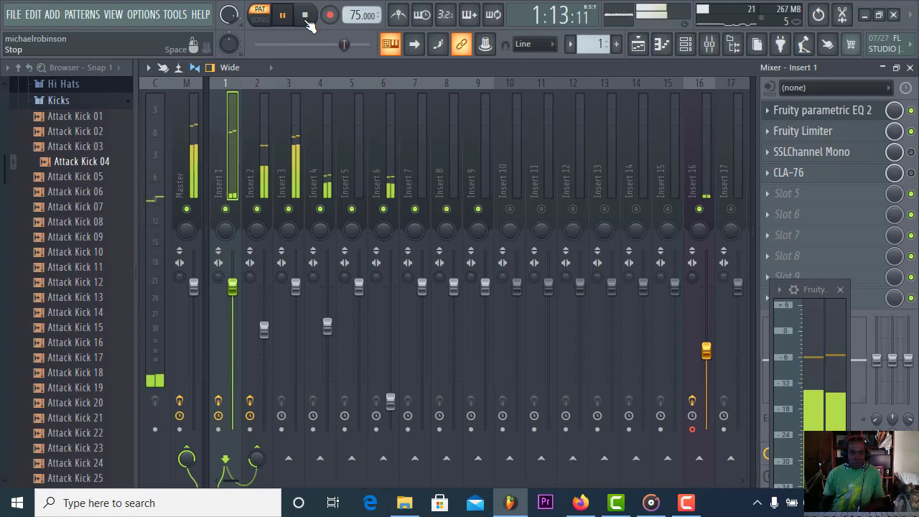
left_click(305, 17)
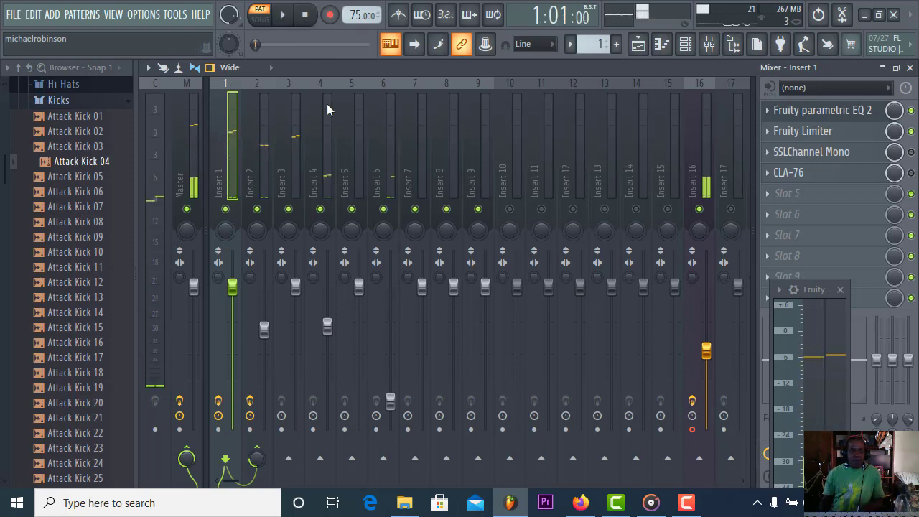
left_click(285, 16)
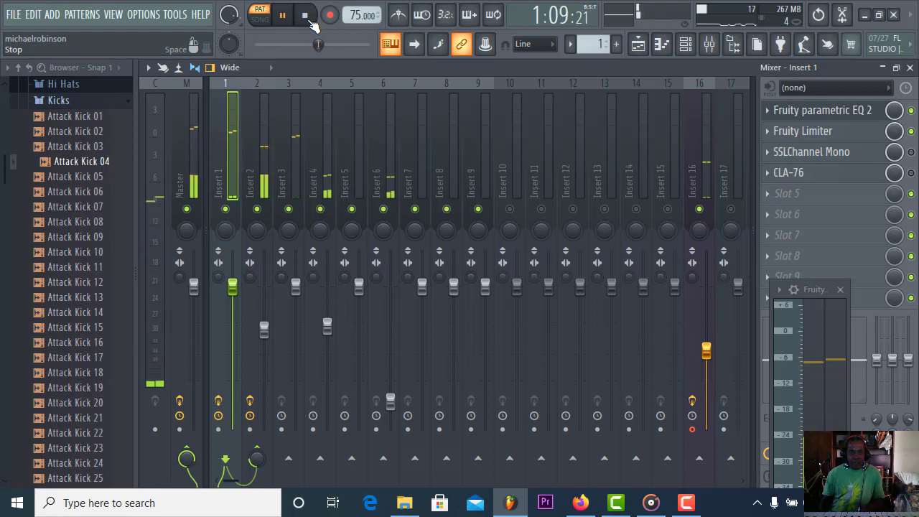
left_click(310, 20)
Open the 808 HiHat channel's sampler settings, audition the pattern and increase the sample's fade-out
left_click(686, 46)
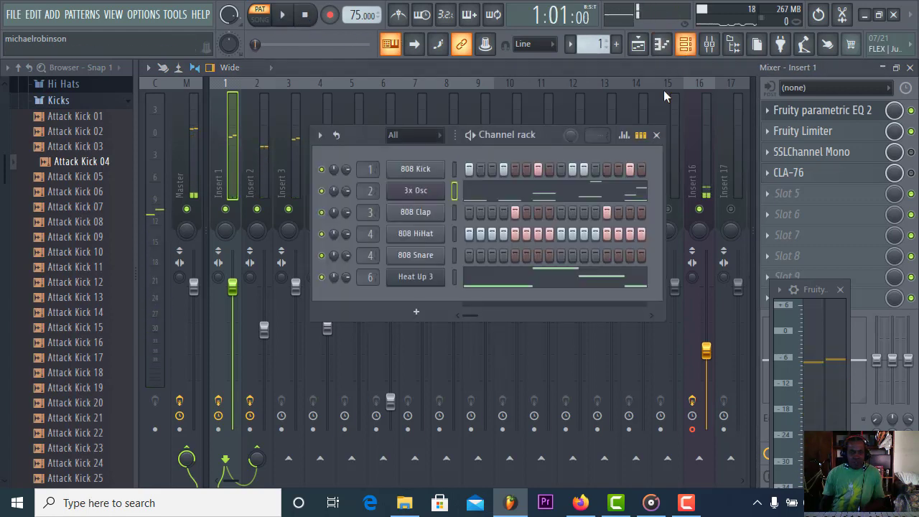
left_click(414, 233)
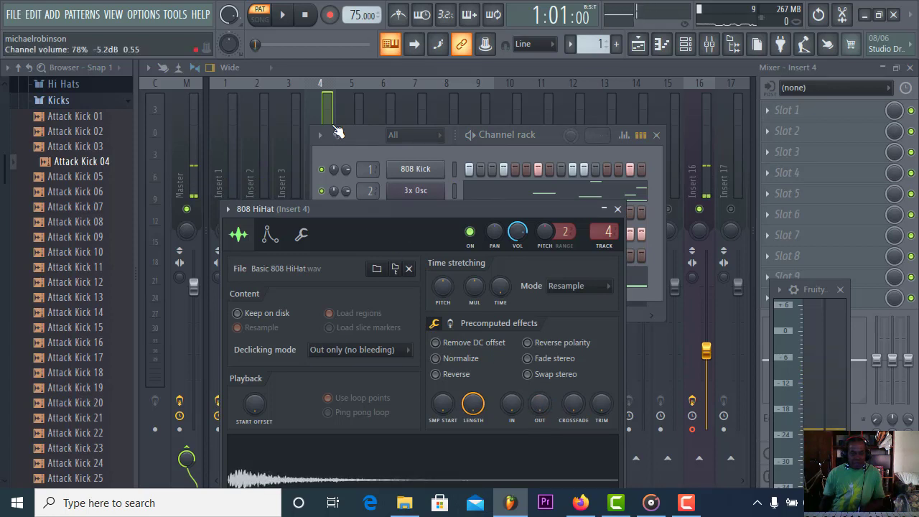
left_click(283, 21)
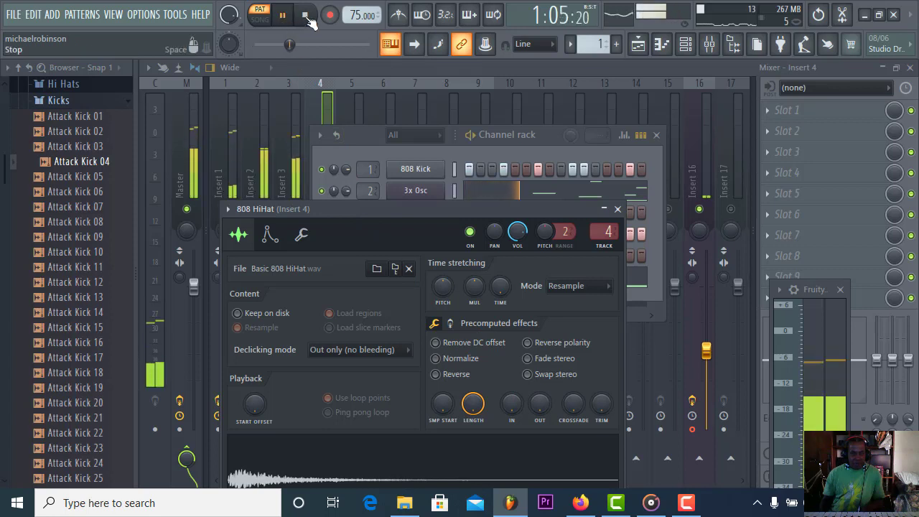
left_click(305, 16)
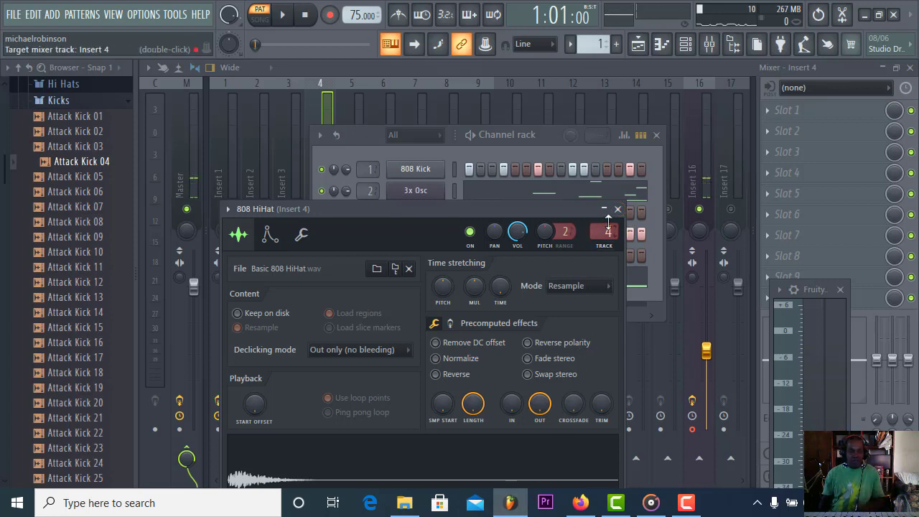
left_click(617, 210)
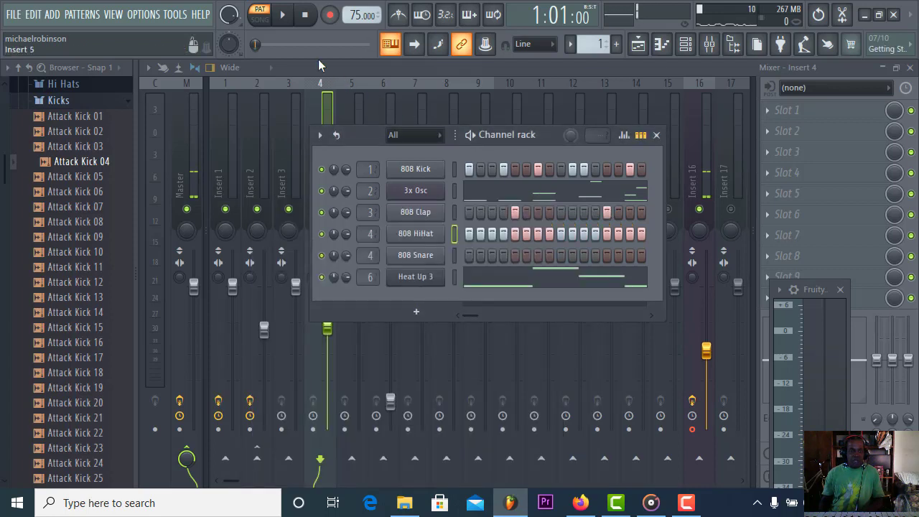
Play the full pattern twice to check the mix with the adjusted hi-hat, and close the channel rack
left_click(284, 15)
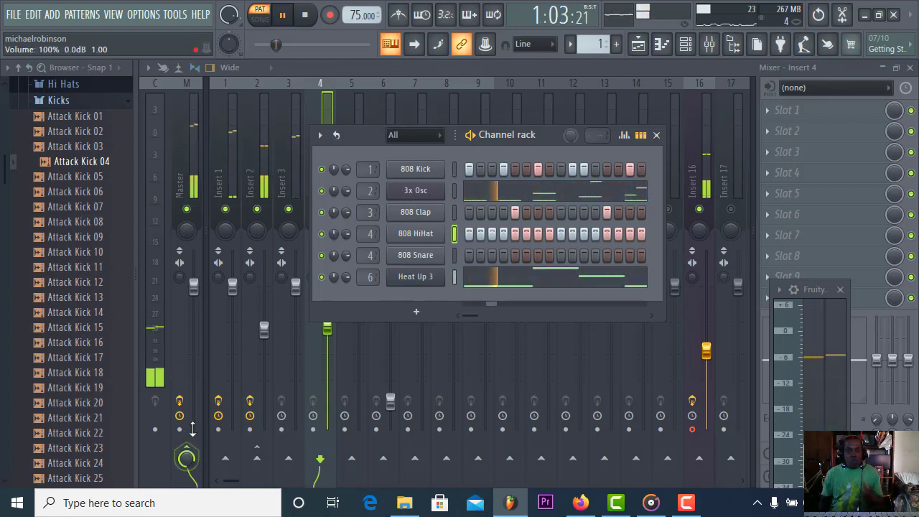
left_click(306, 16)
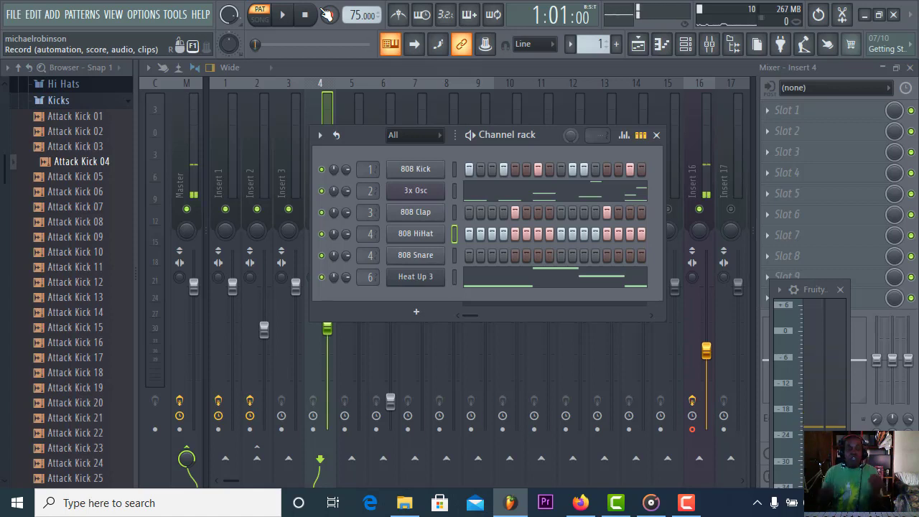
left_click(283, 17)
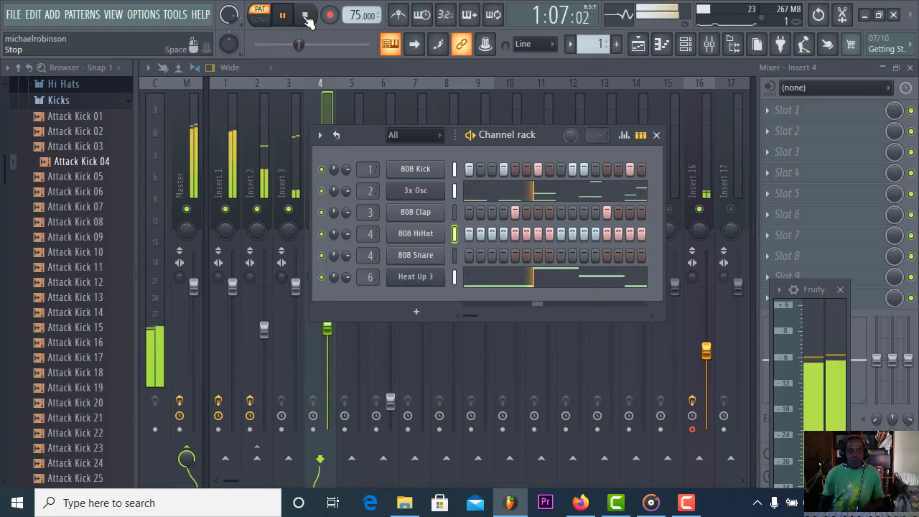
left_click(305, 16)
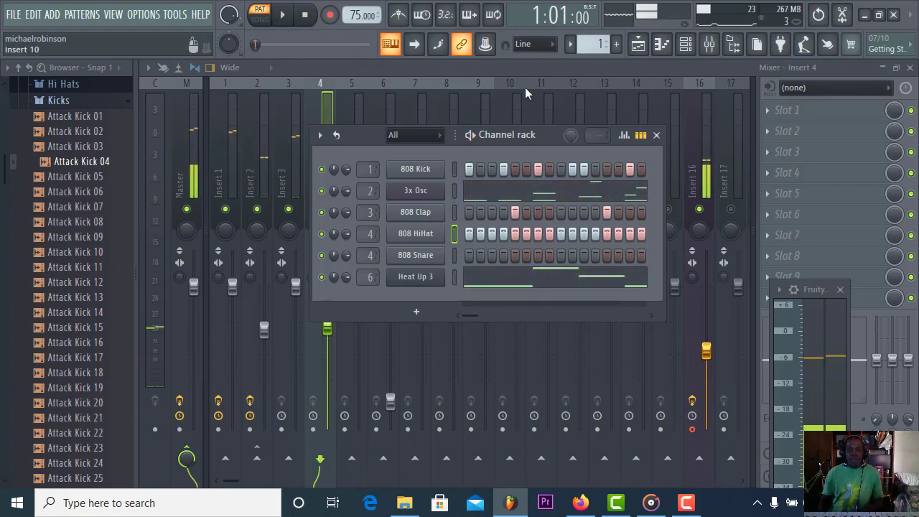
left_click(657, 136)
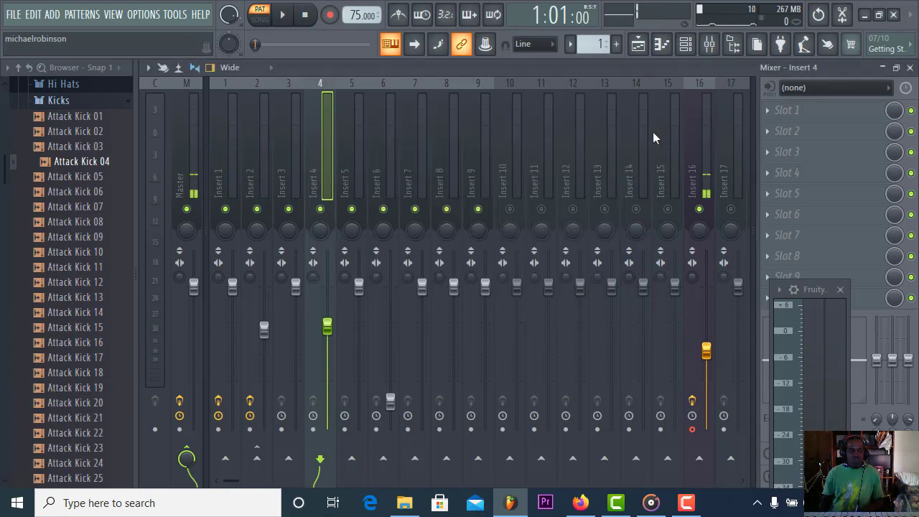
On Insert 1, disable Fruity parametric EQ 2 and Fruity Limiter, and briefly view the limiter's settings
left_click(228, 159)
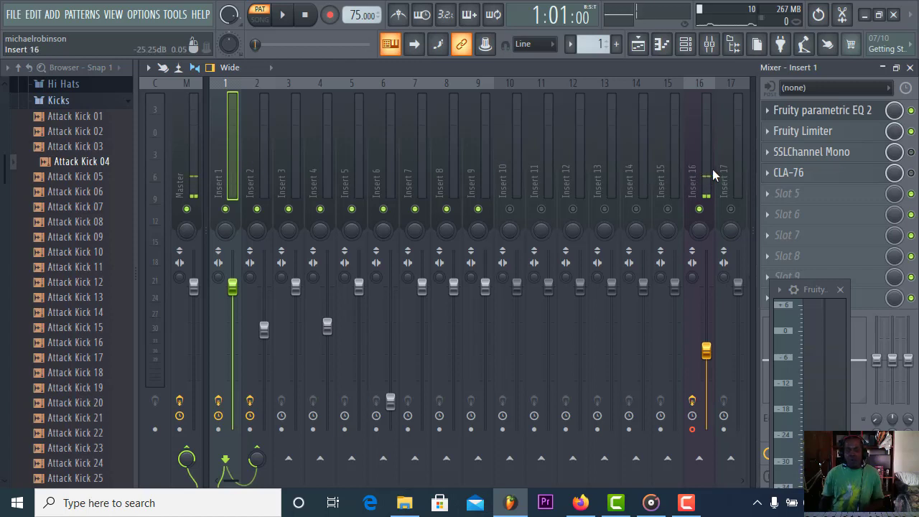
left_click(910, 110)
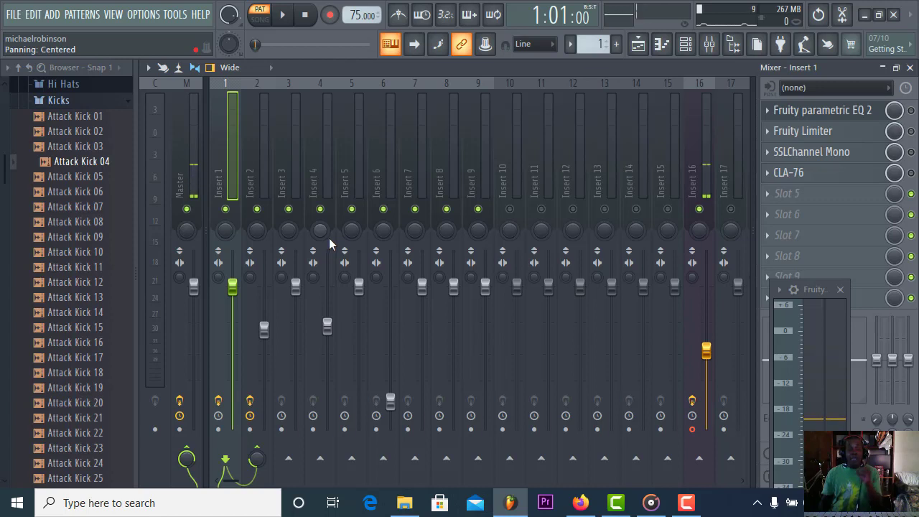
left_click(798, 136)
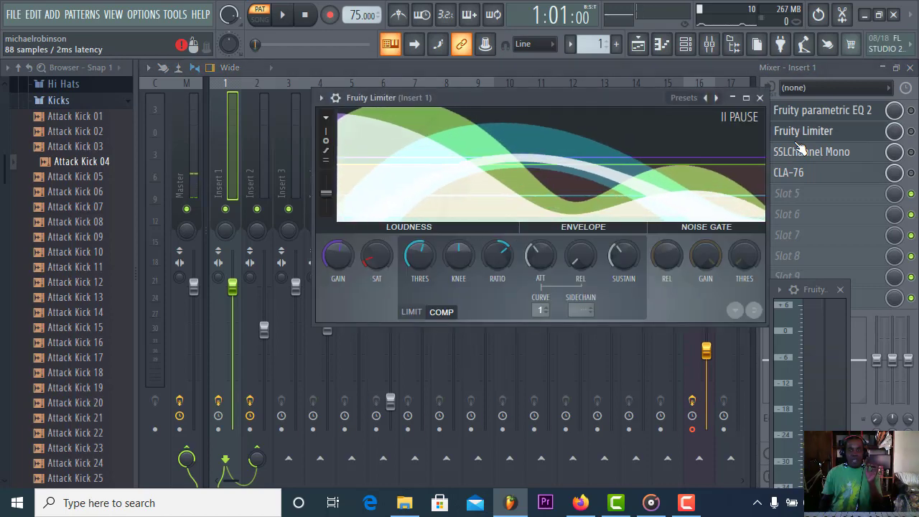
left_click(798, 137)
Open SSLChannel Mono on Insert 1, detach its window and move it so most of its controls are visible
left_click(809, 153)
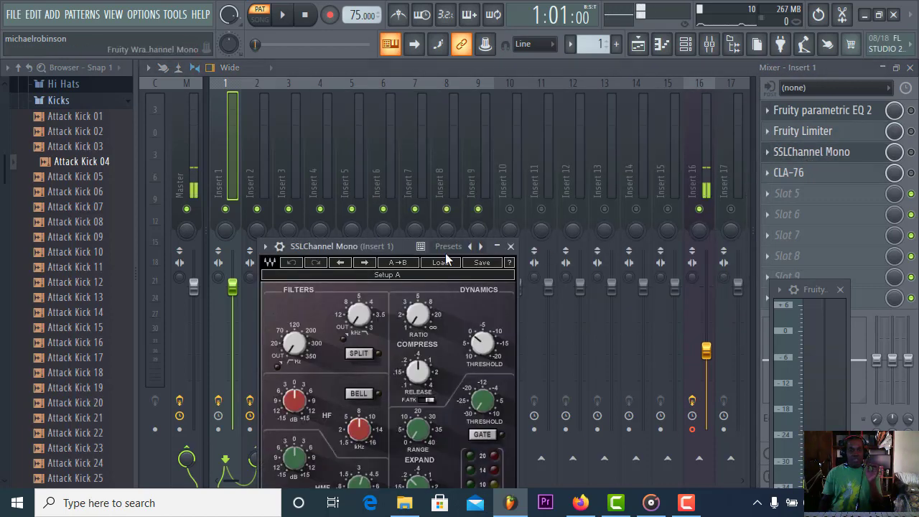
left_click_drag(324, 246, 411, 23)
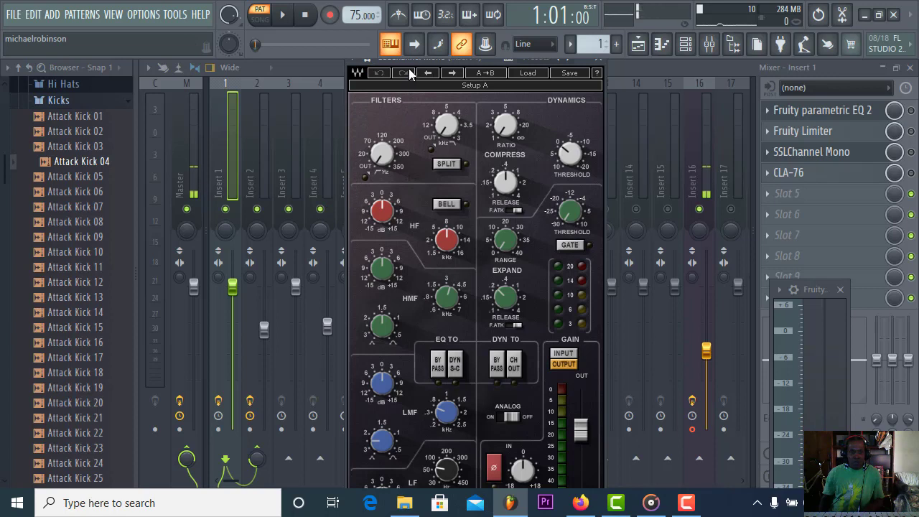
left_click_drag(410, 74, 413, 90)
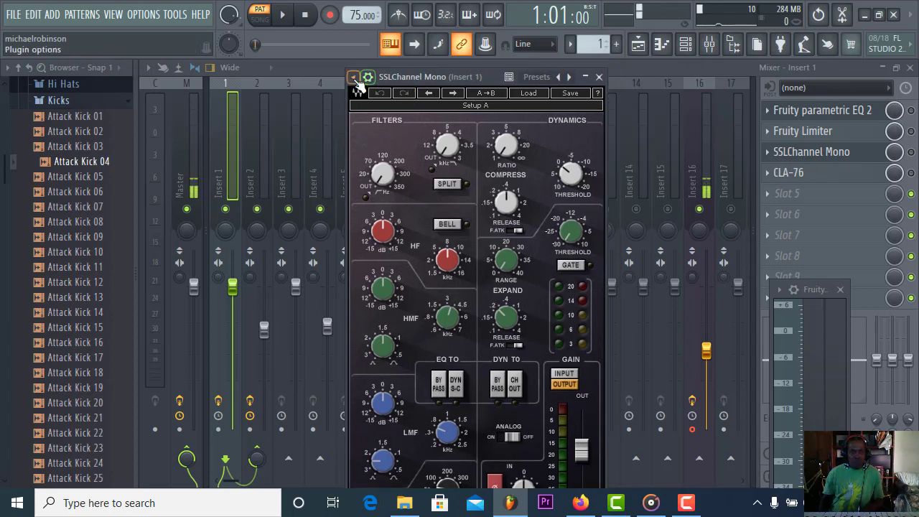
left_click(353, 76)
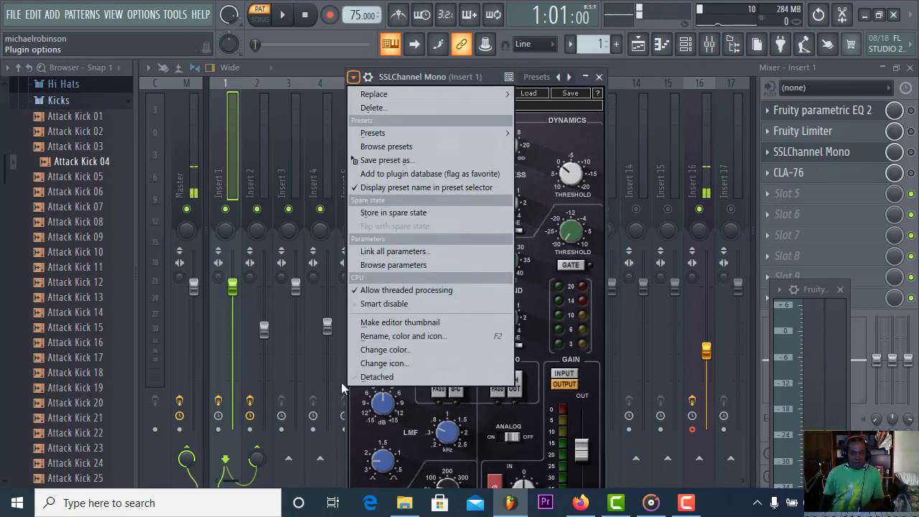
left_click(374, 377)
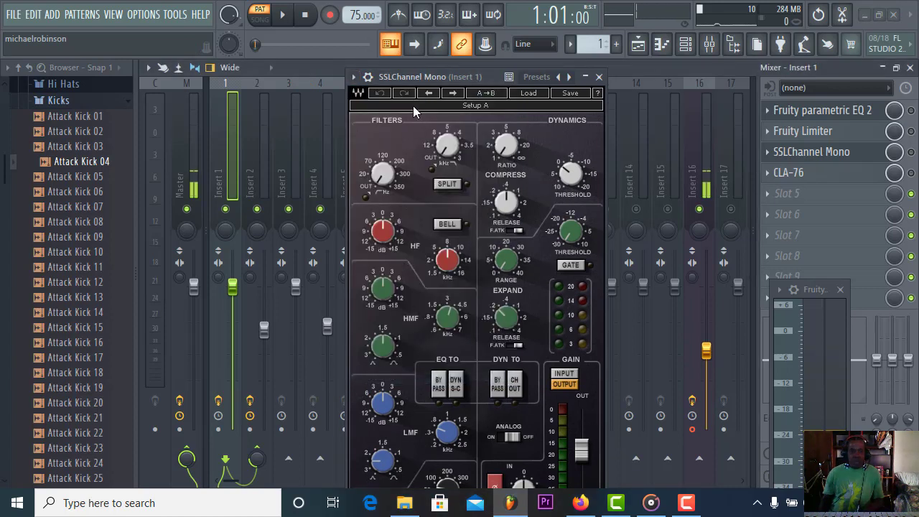
left_click_drag(423, 77, 558, 24)
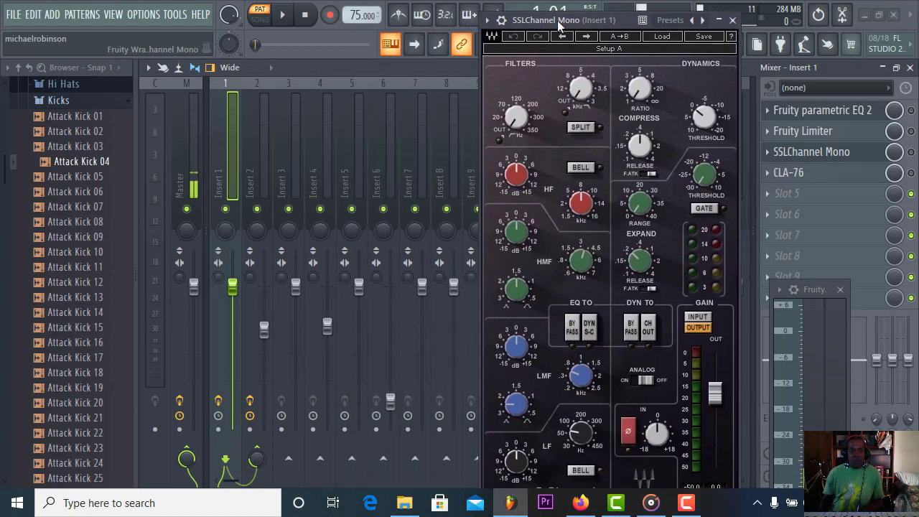
Mute Inserts 2 through 7 and play the pattern to hear Insert 1 without them
left_click(414, 209)
left_click(382, 209)
left_click(351, 209)
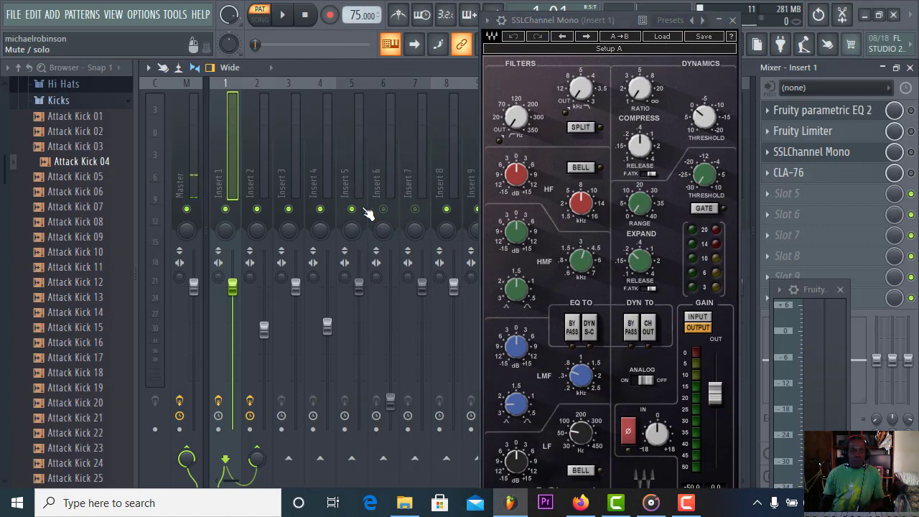
left_click(319, 209)
left_click(288, 209)
left_click(256, 209)
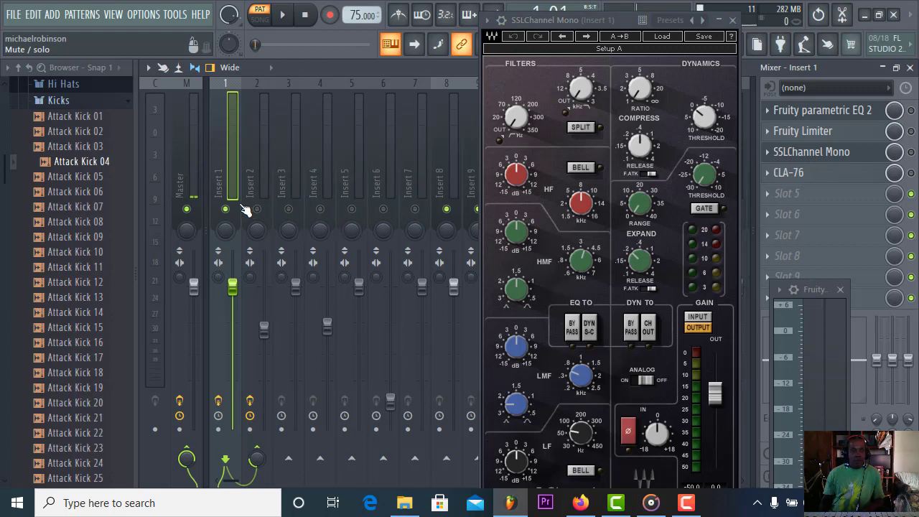
left_click(283, 16)
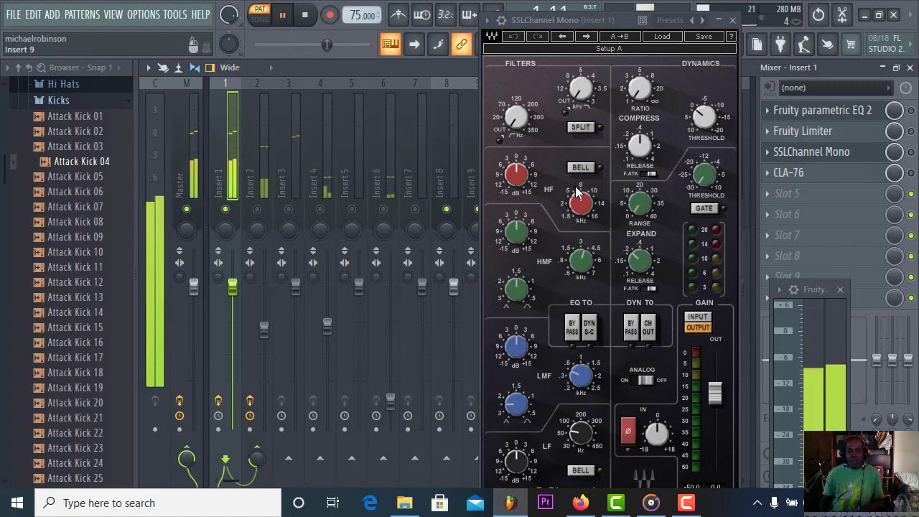
In SSLChannel Mono, boost the HF gain, raise the HMF frequency and set the HMF gain to 4.1 dB
left_click_drag(513, 173, 513, 157)
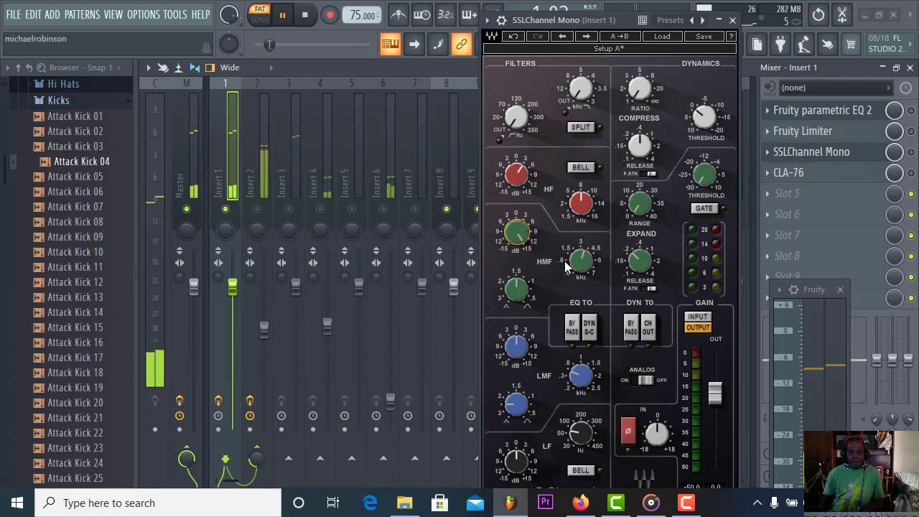
left_click_drag(566, 265, 566, 255)
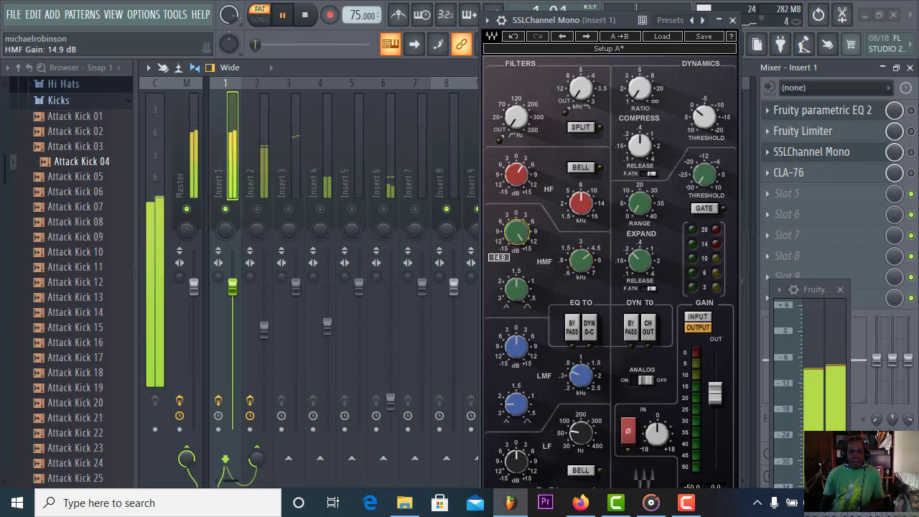
left_click_drag(515, 231, 515, 246)
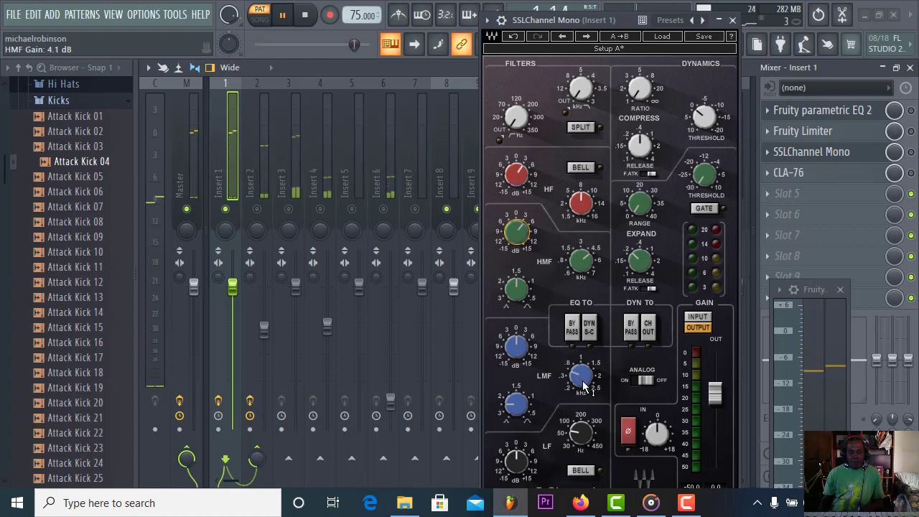
Set the LMF band to 1.34 kHz at -6.9 dB and the LF band to 50 Hz at 4.0 dB
left_click_drag(583, 386, 583, 380)
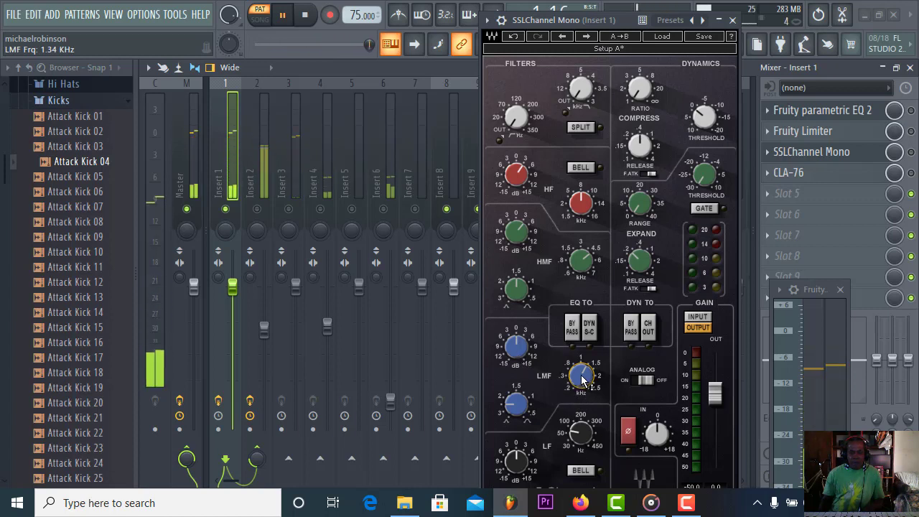
mouse_move(582, 379)
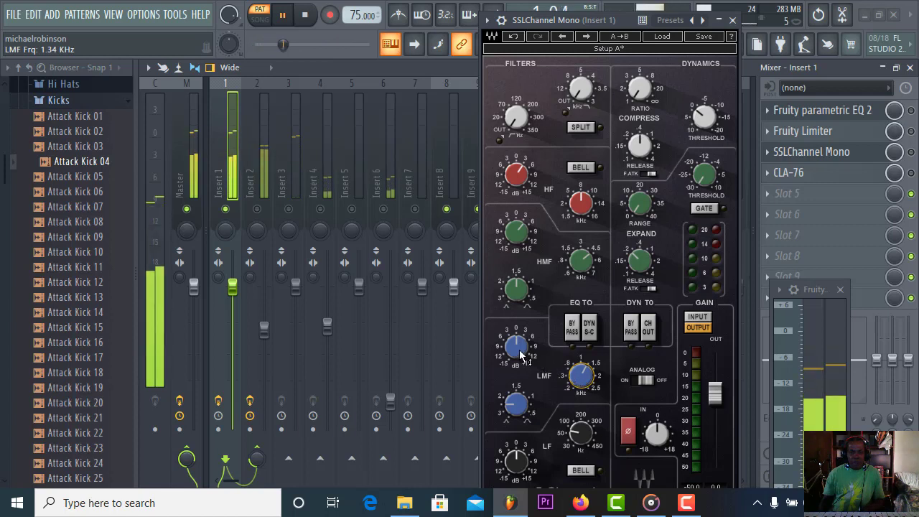
left_click_drag(522, 355, 522, 369)
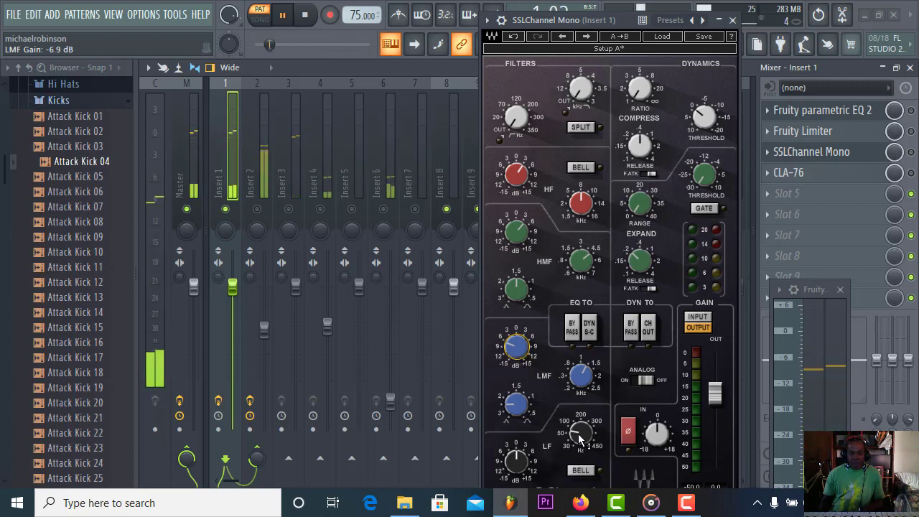
left_click_drag(581, 439, 581, 448)
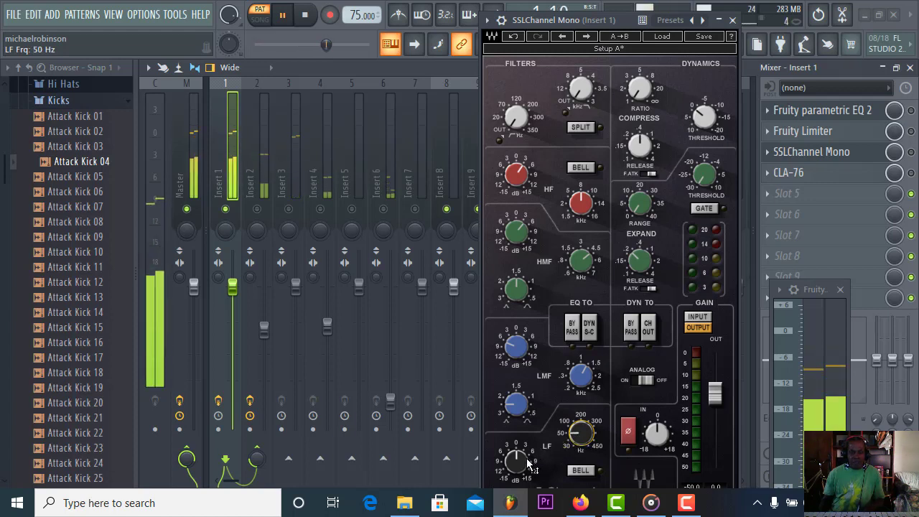
left_click_drag(518, 463, 518, 451)
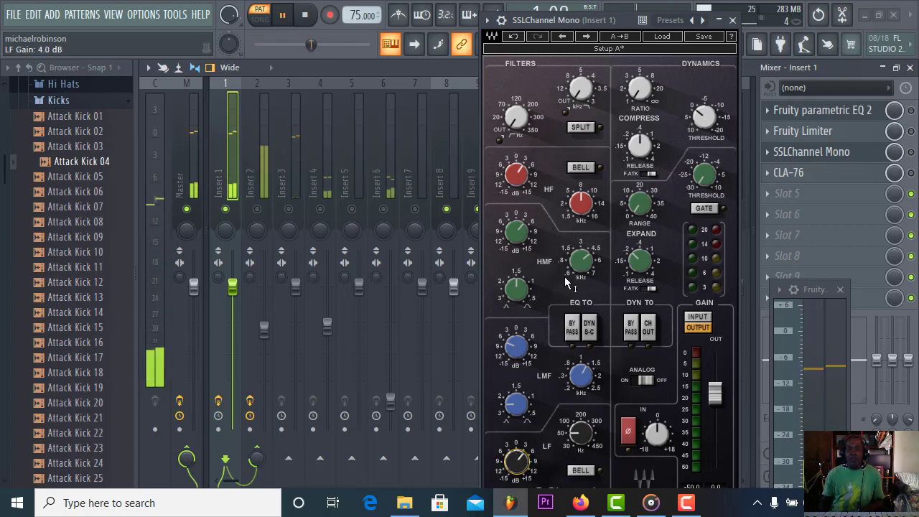
Enable SSLChannel Mono on Insert 1 and set its compressor to ratio 2.4, threshold -5.3 dB and release 0.10 ms
left_click(636, 91)
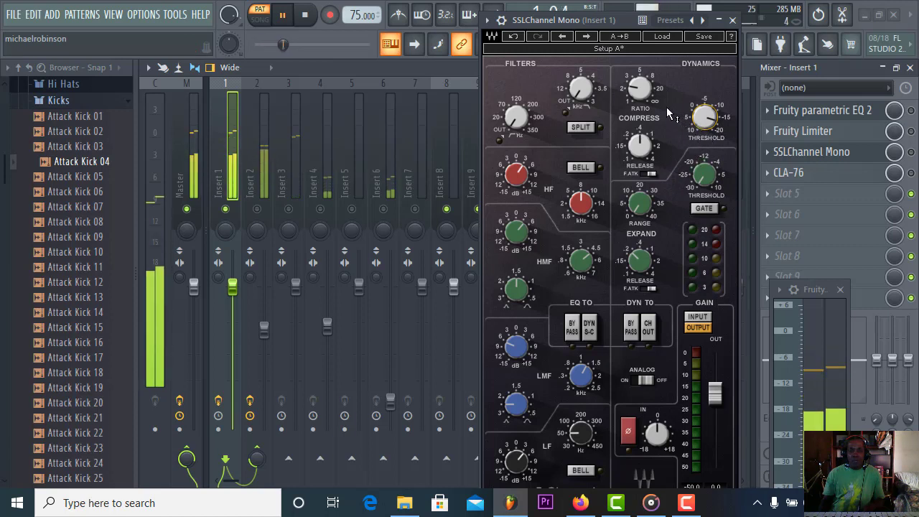
mouse_move(645, 93)
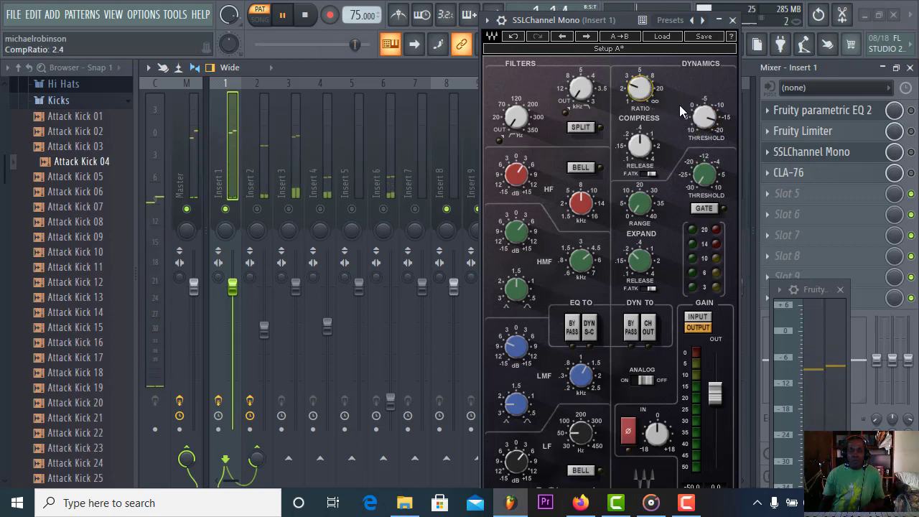
left_click_drag(699, 117, 700, 103)
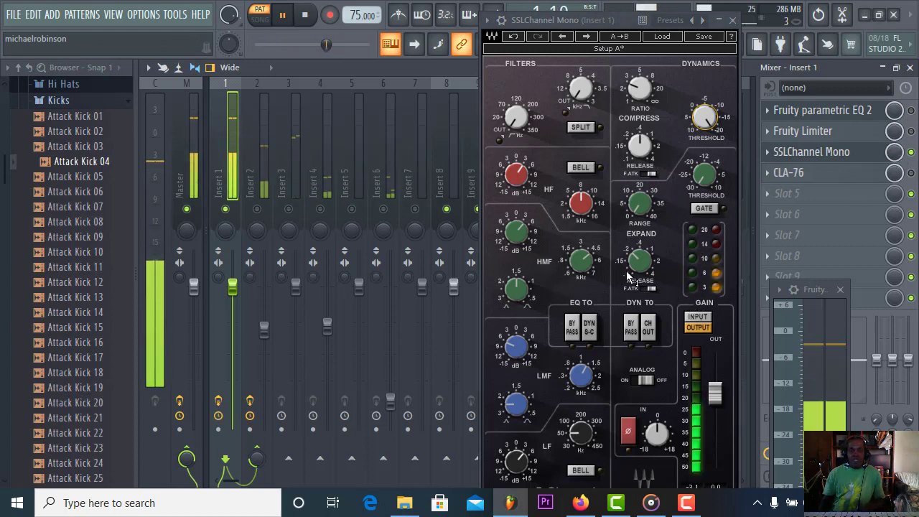
left_click(911, 152)
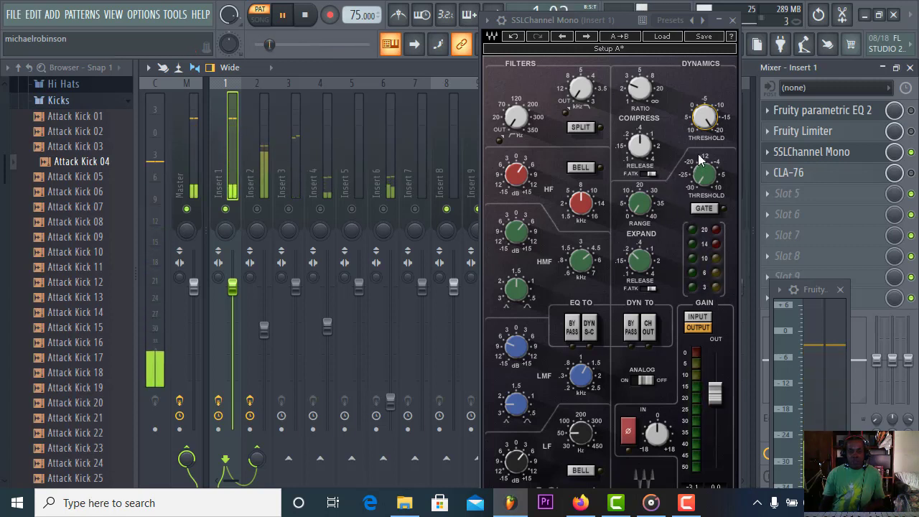
left_click_drag(705, 120, 705, 146)
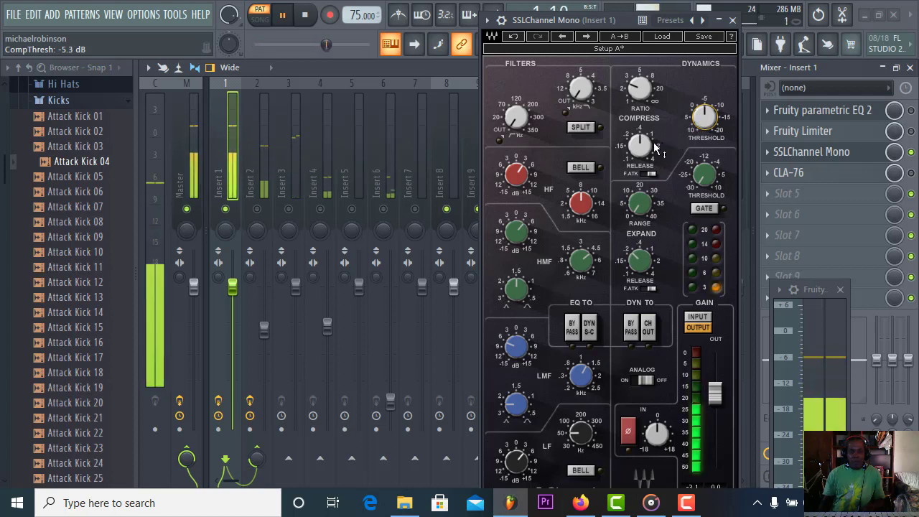
left_click_drag(641, 145, 640, 149)
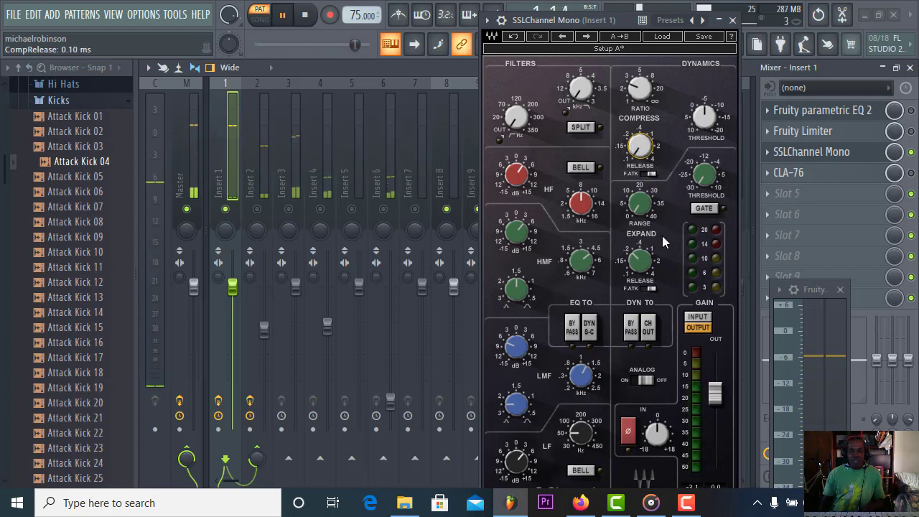
Turn on the gate with release 0.10 ms and range 4.4 dB, route the dynamics to channel out, and close SSLChannel Mono
left_click(700, 209)
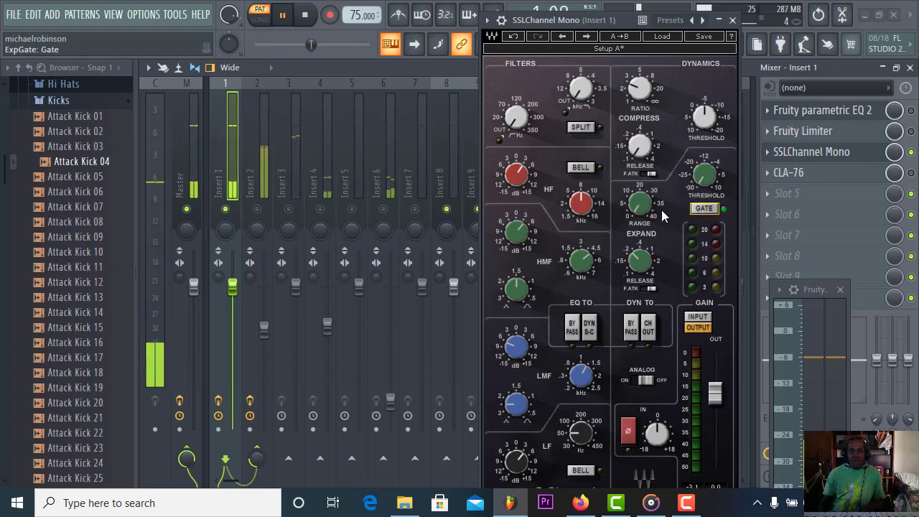
left_click_drag(636, 215, 637, 218)
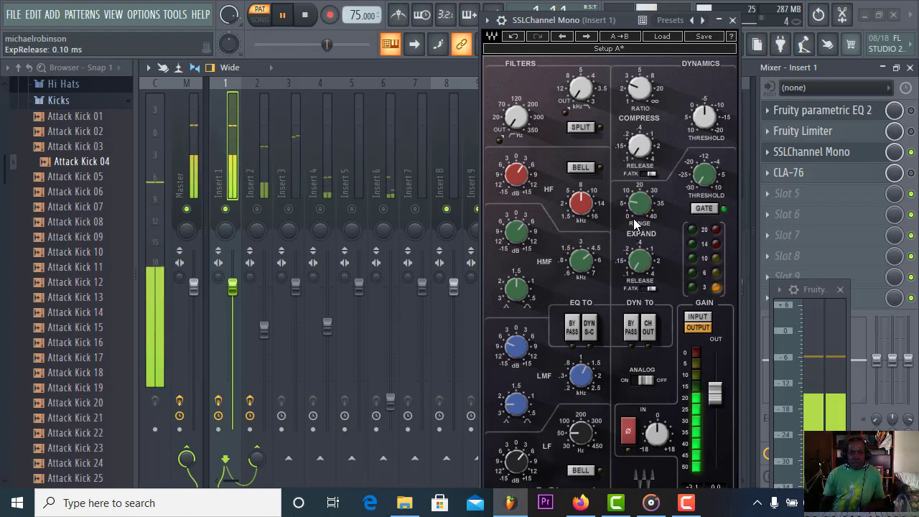
left_click_drag(637, 204, 634, 206)
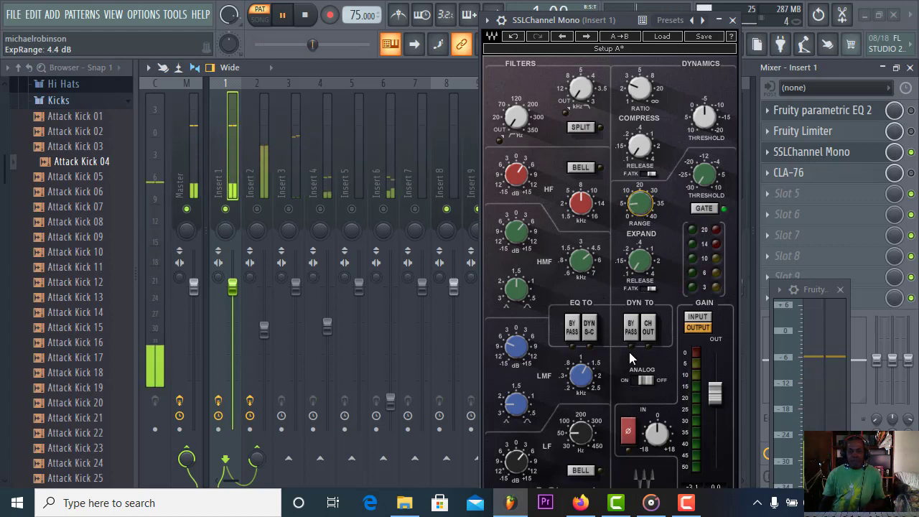
left_click(645, 331)
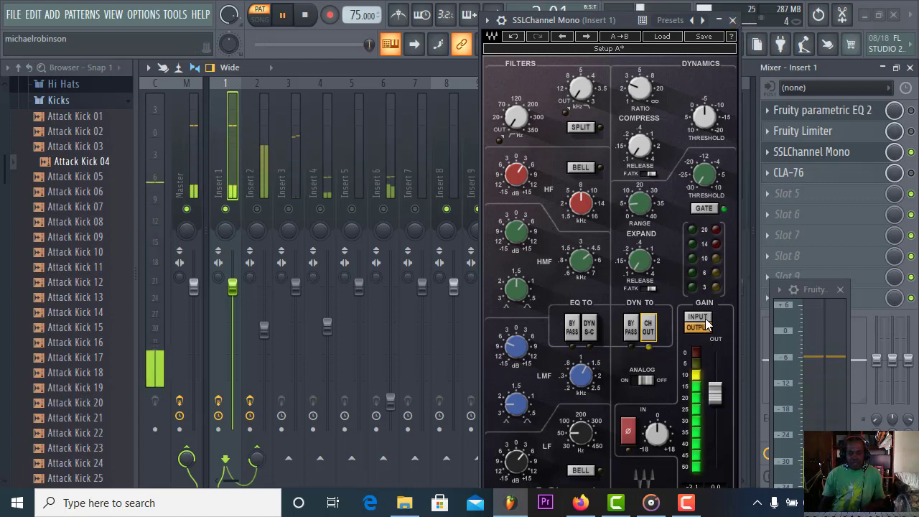
left_click(732, 19)
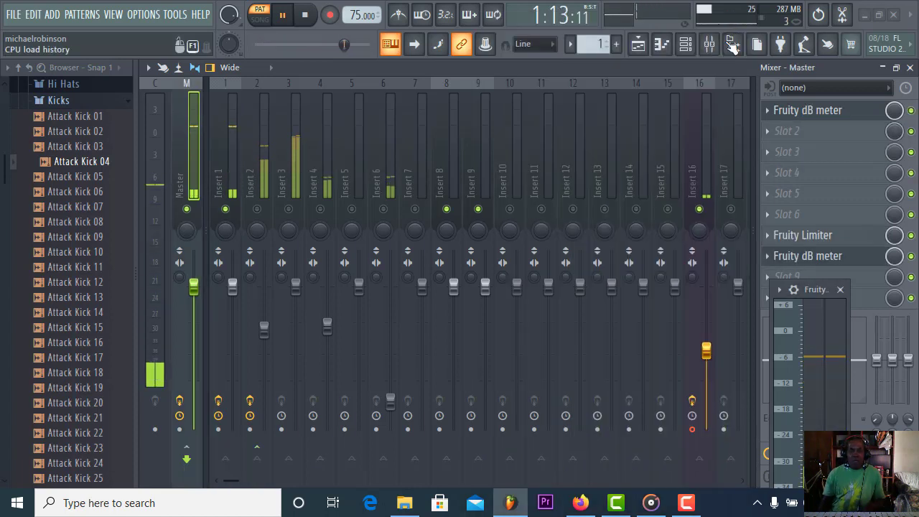
Select Insert 1, enable its CLA-76 compressor and open the plugin's controls
left_click(242, 181)
left_click(231, 173)
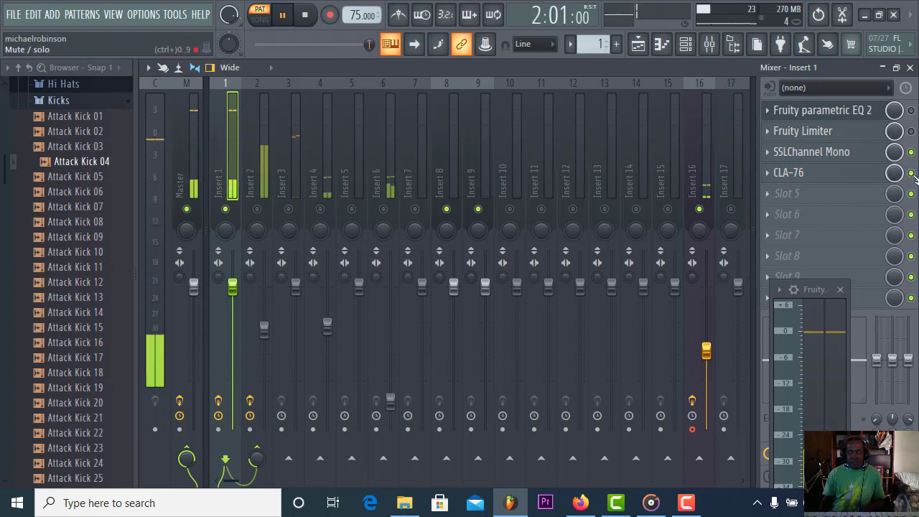
left_click(853, 172)
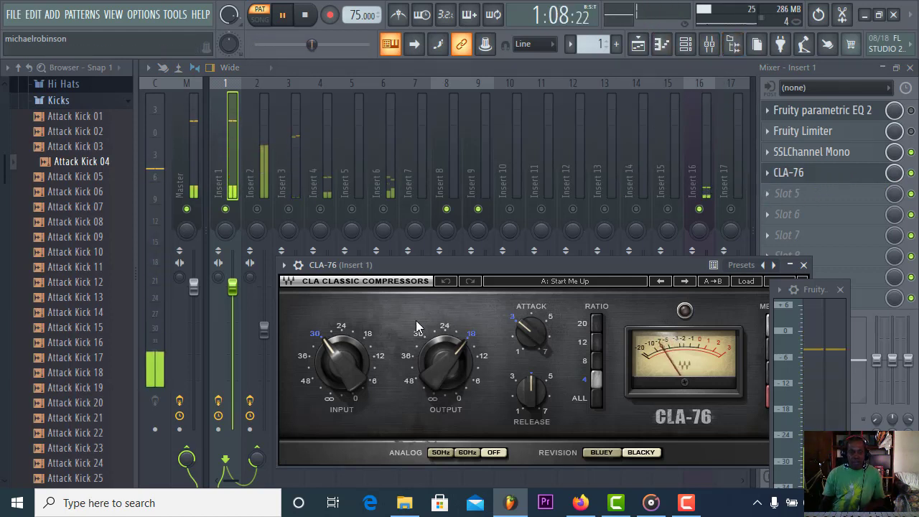
Lower the CLA-76 input to -39.9, then bypass and re-enable the compressor to compare the sound
left_click_drag(342, 363, 342, 400)
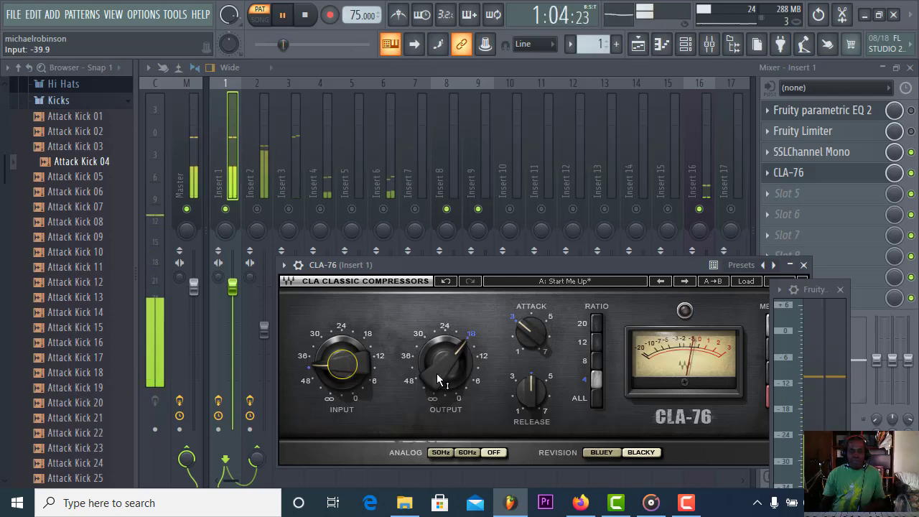
mouse_move(436, 373)
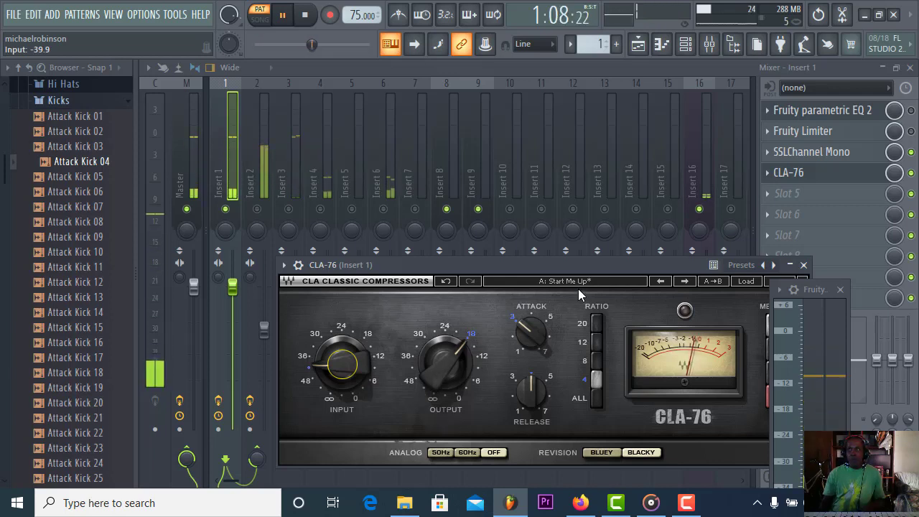
left_click(910, 172)
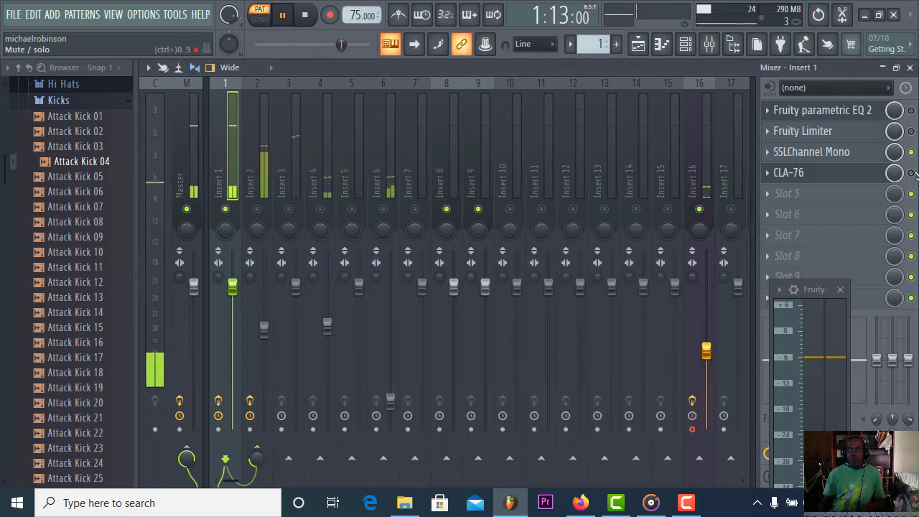
left_click(831, 173)
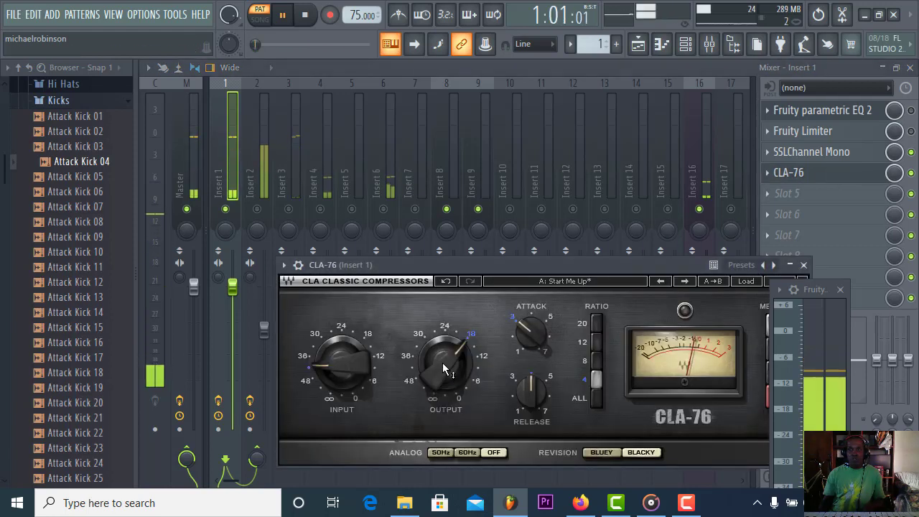
On the CLA-76, set the output to about -15.5, the attack to 5.07 and the release to about 7
left_click_drag(443, 361, 443, 357)
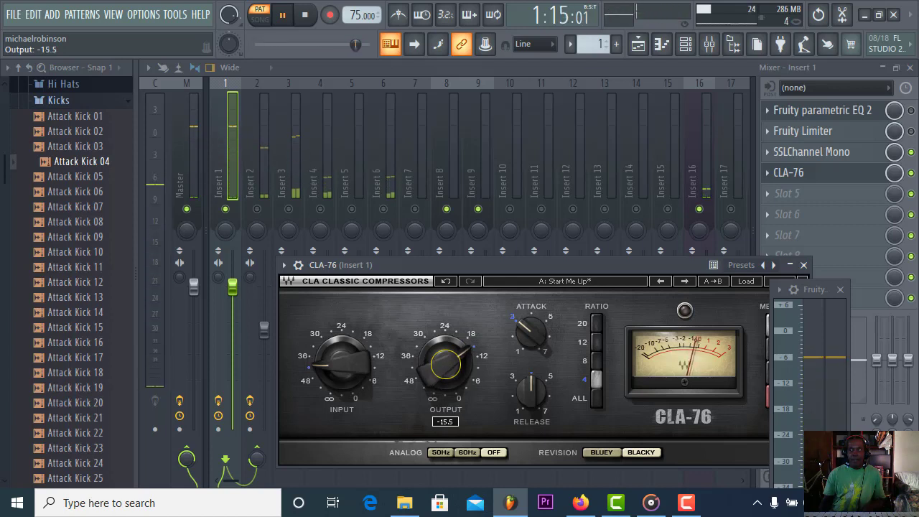
left_click_drag(443, 366, 443, 367)
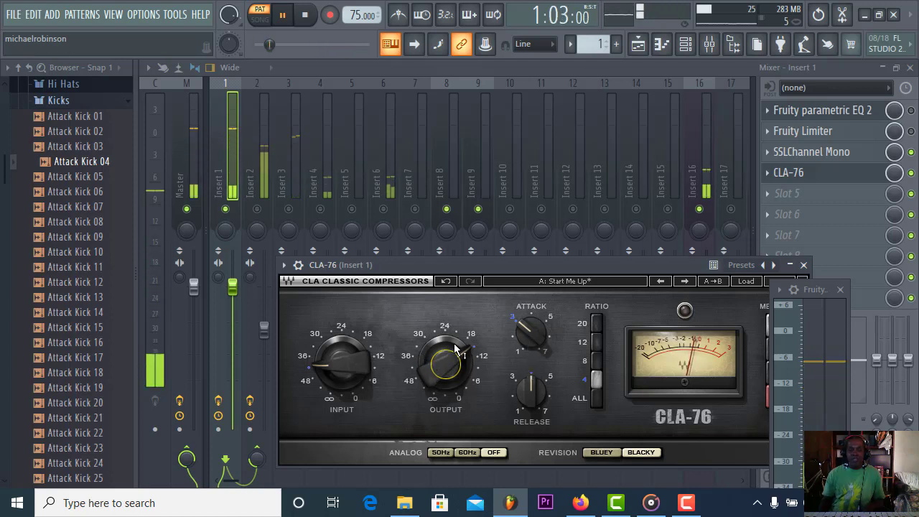
left_click_drag(519, 340, 520, 339)
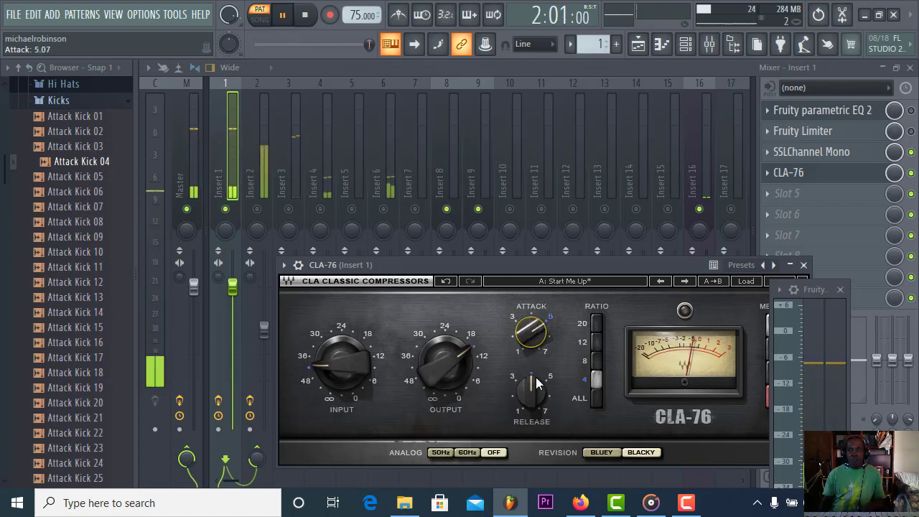
mouse_move(541, 399)
left_mouse_down()
mouse_move(540, 359)
mouse_move(551, 394)
left_mouse_up()
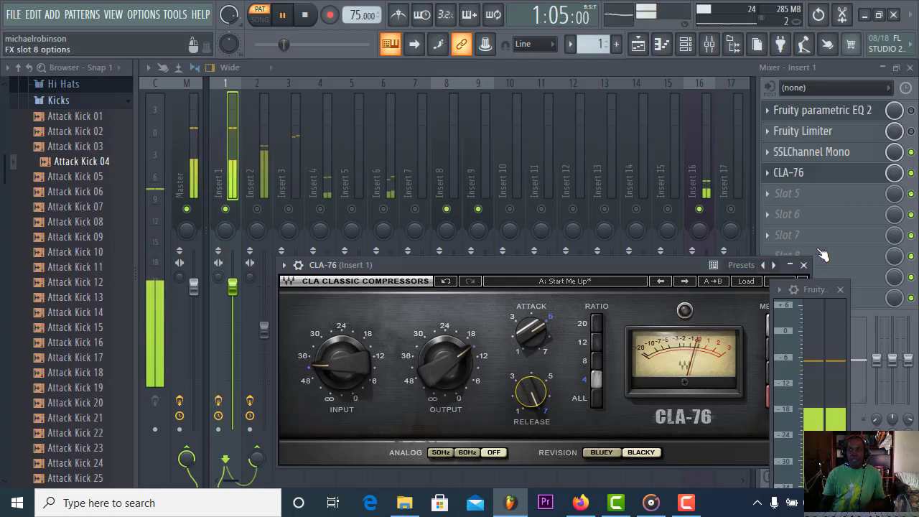
Compare the CLA-76's Bluey and Blacky revisions during playback and leave it on Bluey
left_click(608, 455)
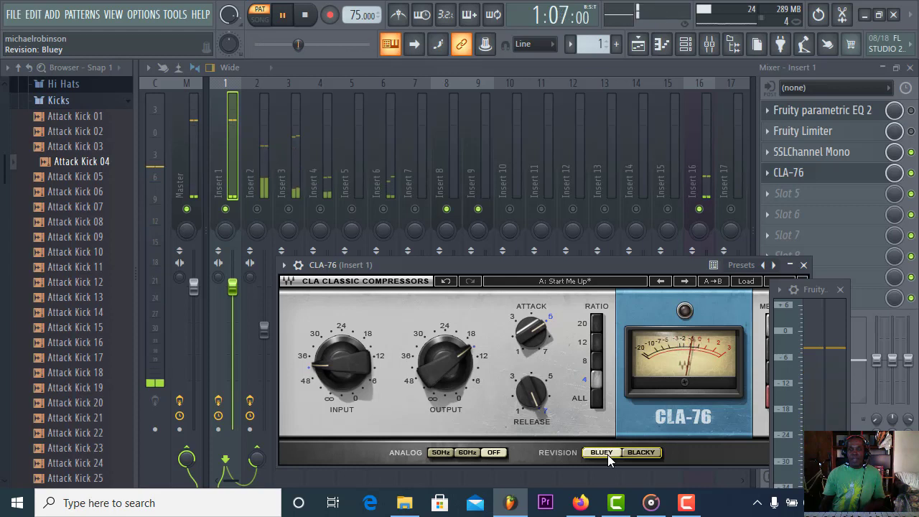
left_click(635, 452)
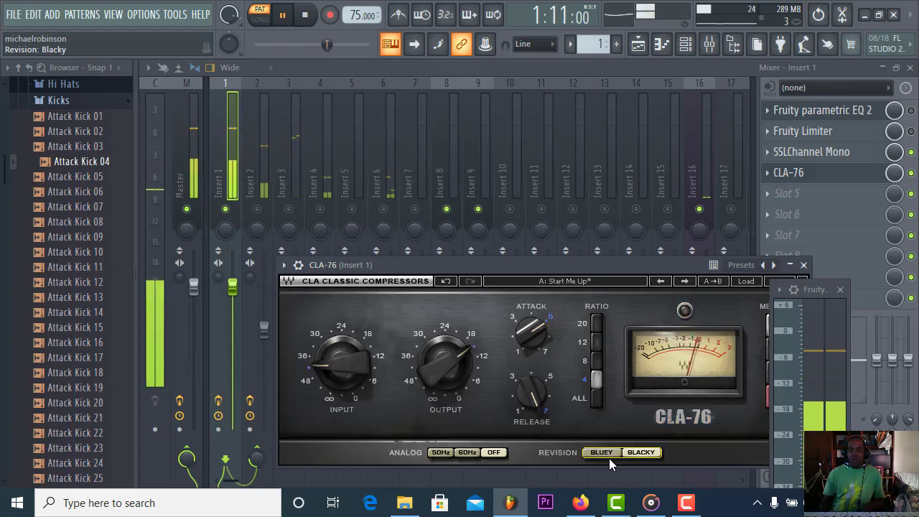
left_click(602, 456)
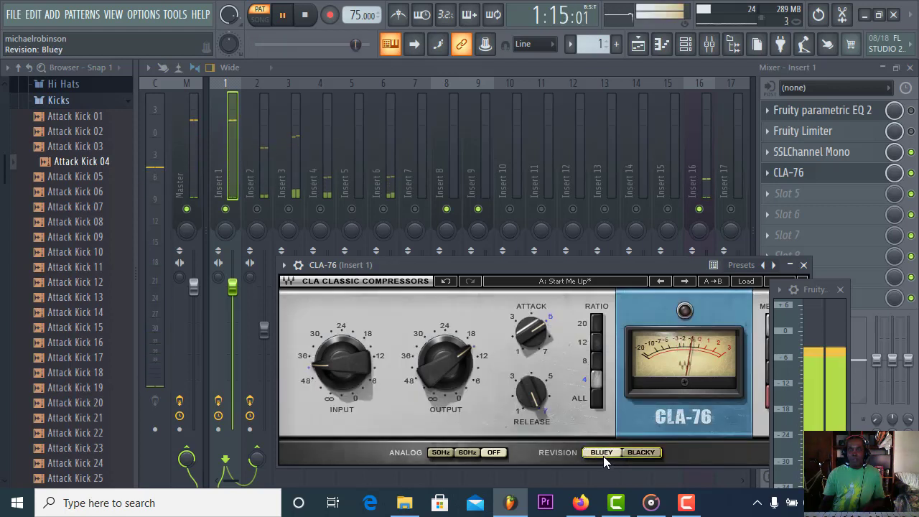
Open SSLChannel Mono on Insert 1 and slightly adjust its LF gain
left_click(804, 265)
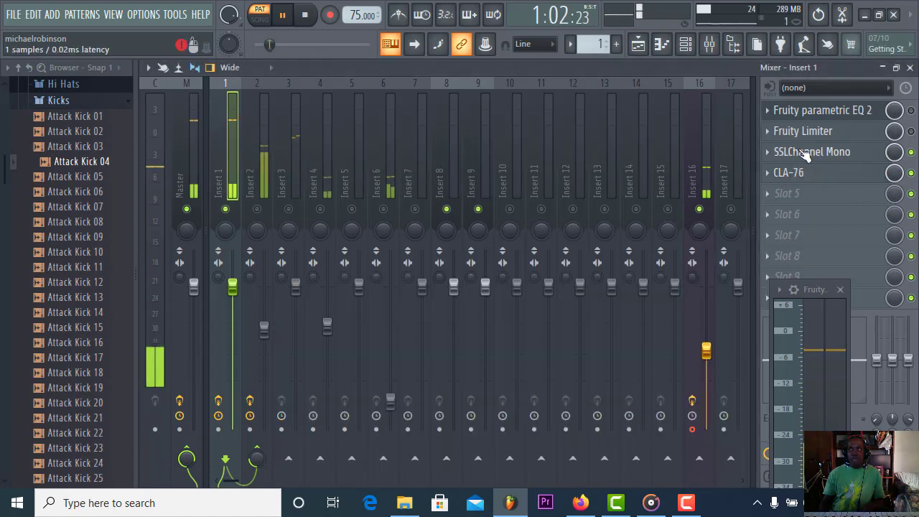
left_click(802, 152)
left_click_drag(509, 464, 508, 458)
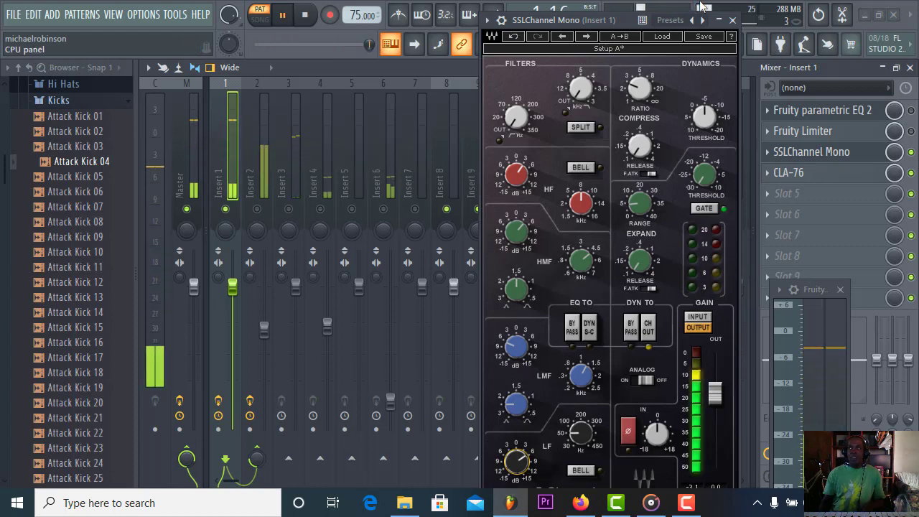
left_click(732, 20)
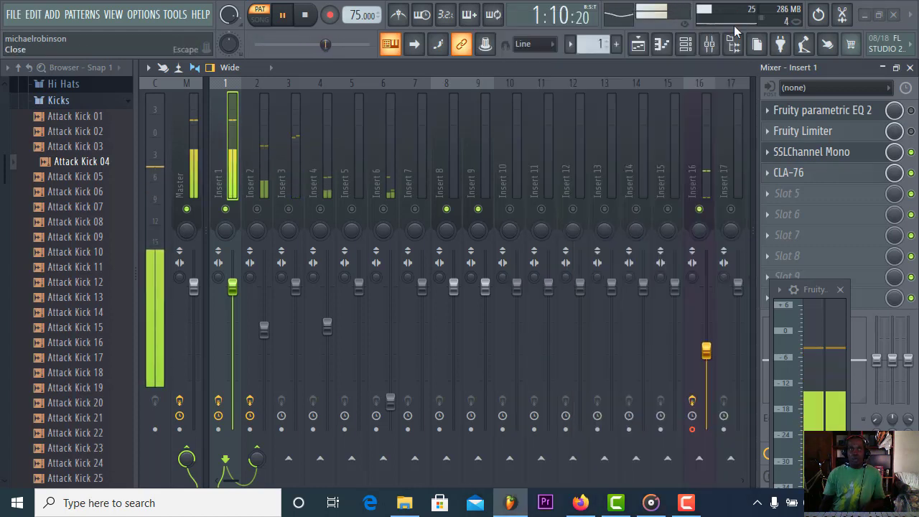
Bypass the CLA-76 and SSLChannel Mono on Insert 1 during playback to compare the unprocessed sound
left_click(230, 165)
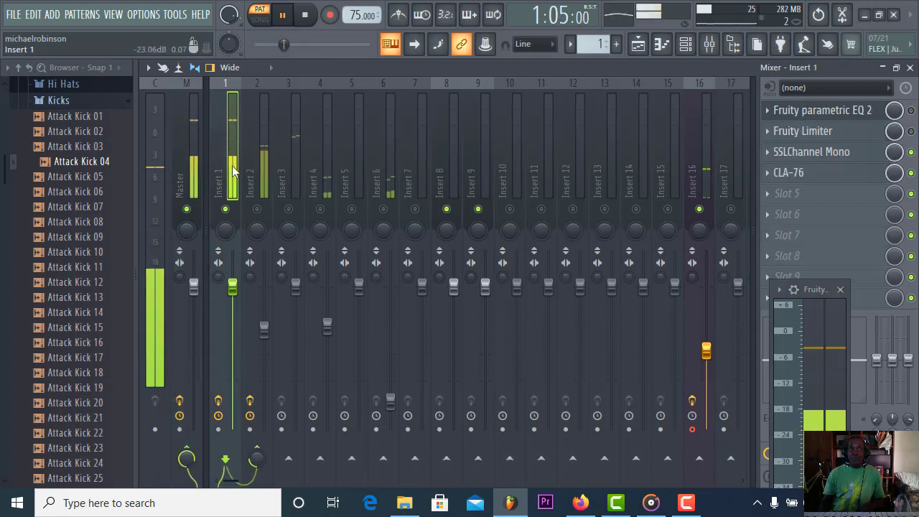
left_click(910, 173)
left_click(910, 153)
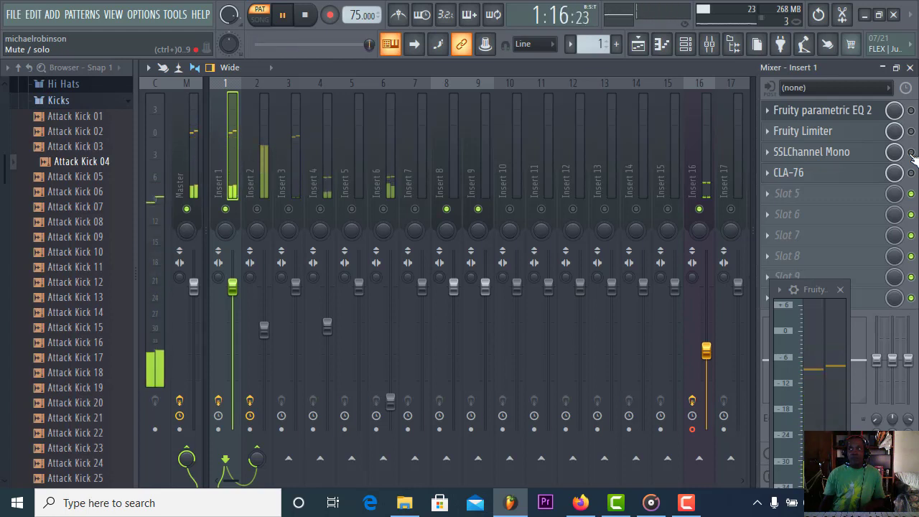
Re-enable both plugins on Insert 1 and lower the SSLChannel Mono output gain to about -2.5 dB
left_click(851, 153)
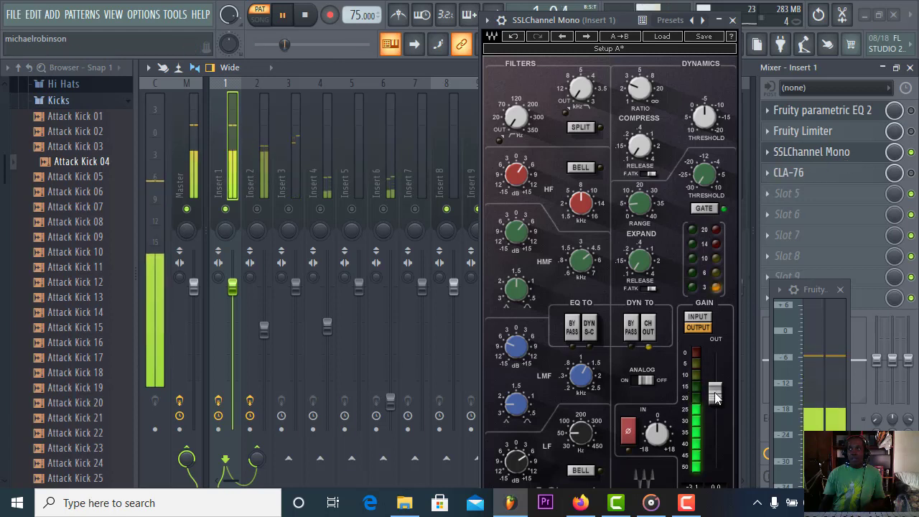
left_click_drag(718, 393, 718, 405)
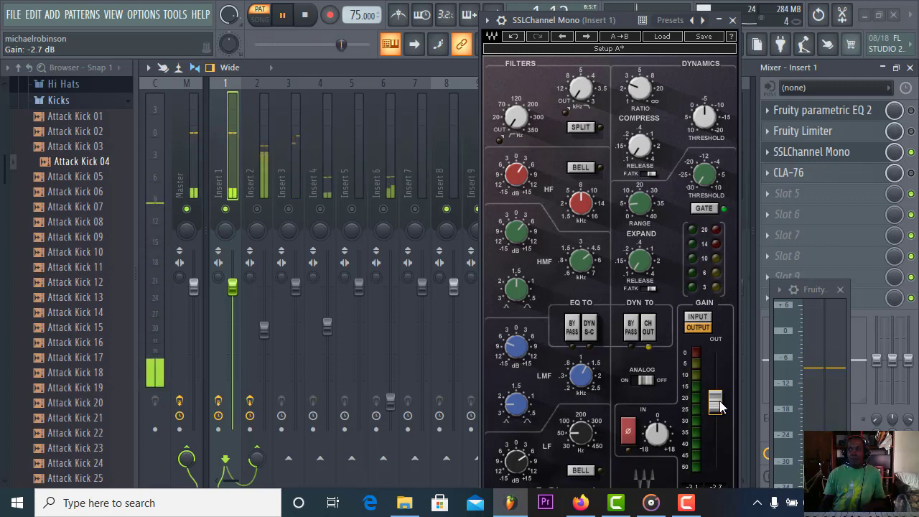
left_click_drag(717, 404, 718, 403)
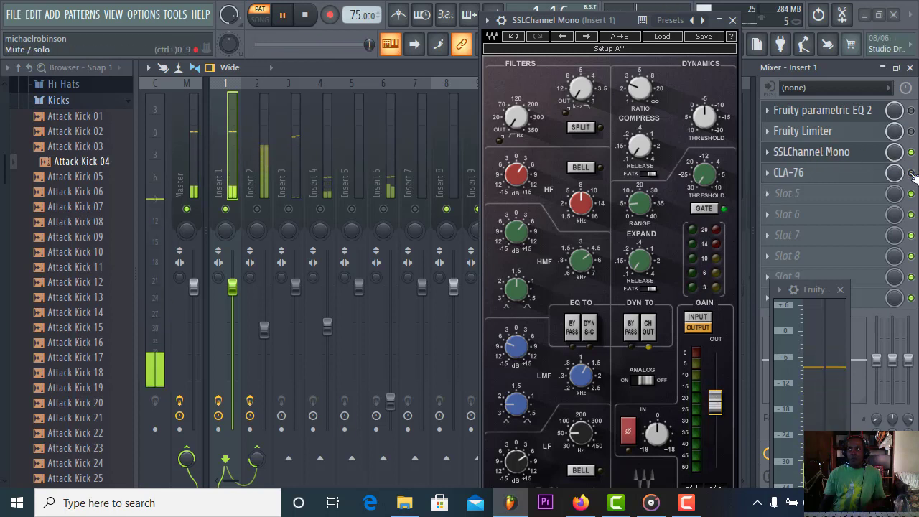
left_click(841, 182)
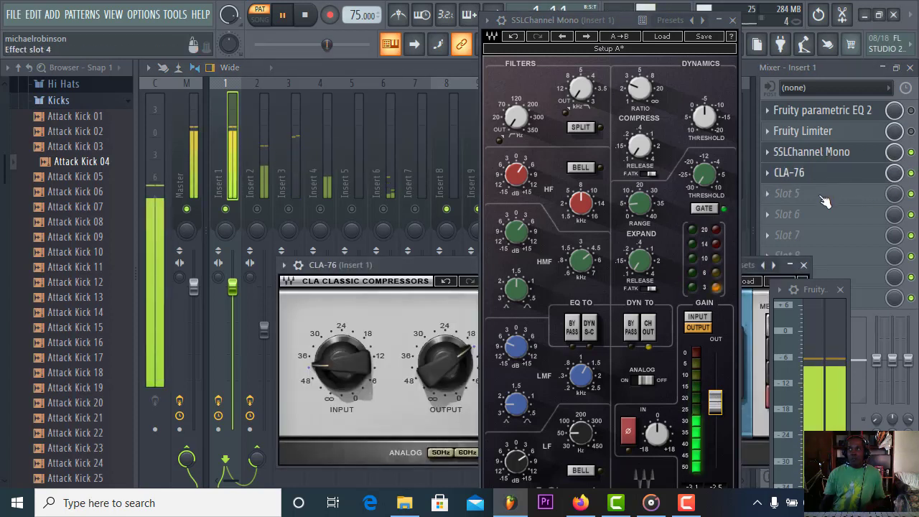
left_click(733, 23)
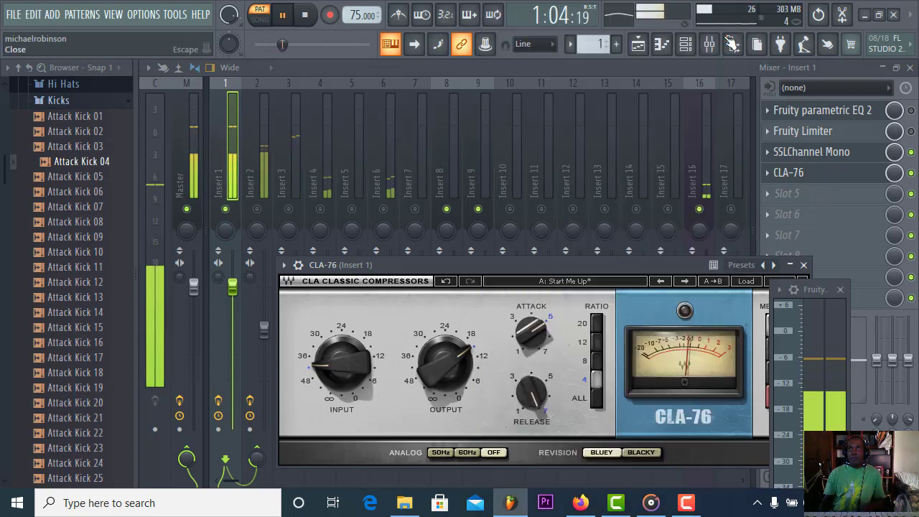
key("Escape")
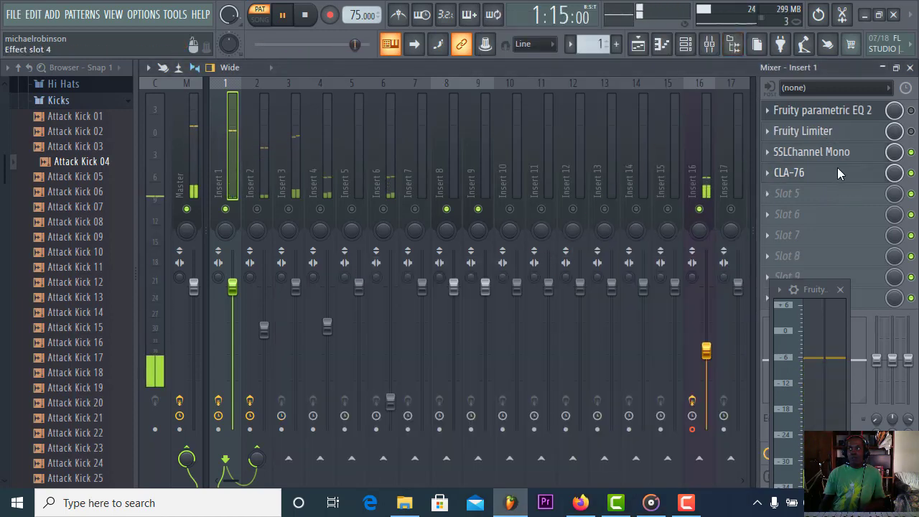
Lower the CLA-76 output on Insert 1 to -17.0
left_click(800, 174)
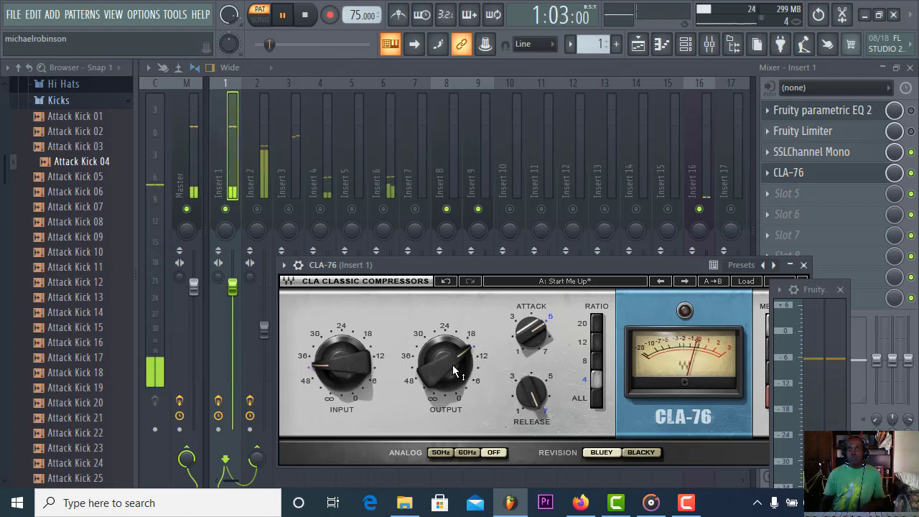
left_click_drag(452, 365, 452, 384)
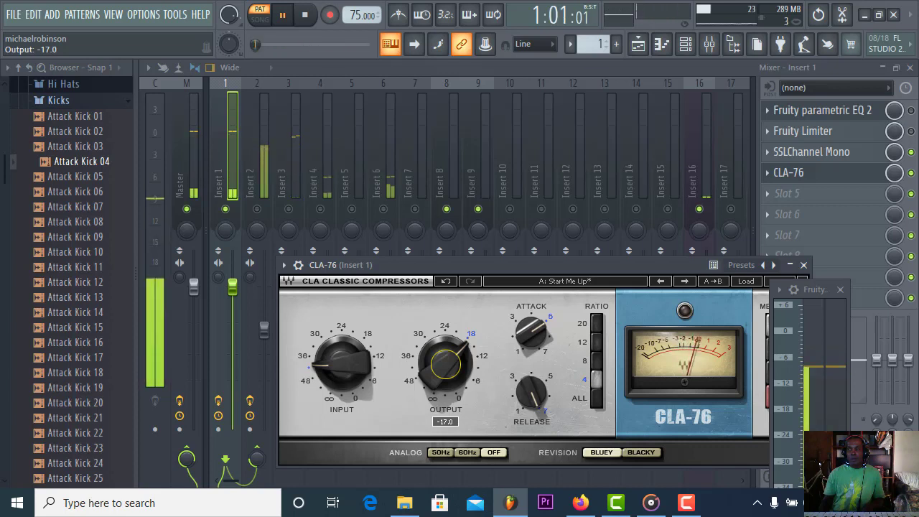
left_click_drag(452, 384, 452, 384)
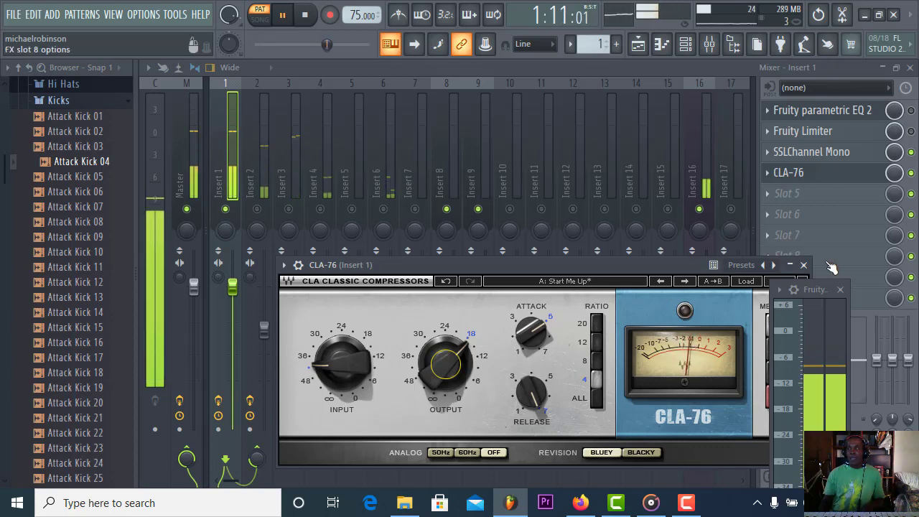
left_click(804, 265)
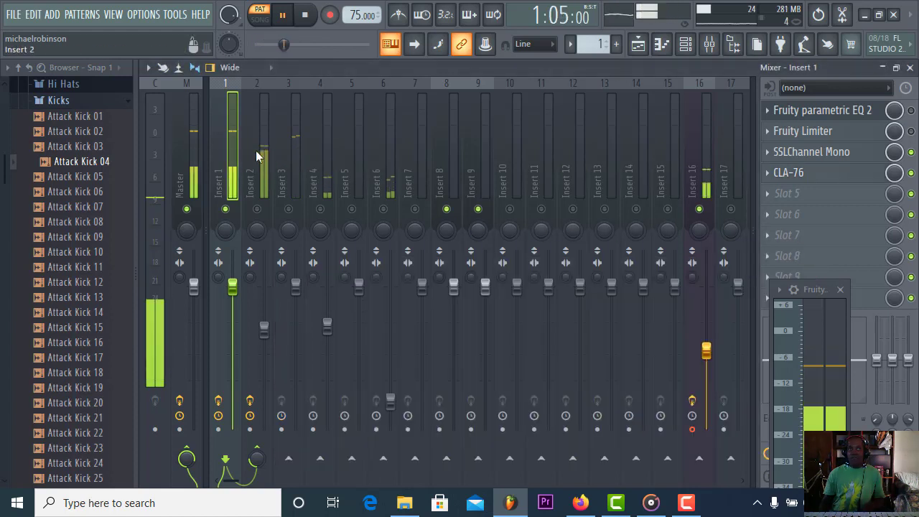
Unmute Insert 2 and lower its volume fader slightly from -7.3 dB
left_click(251, 185)
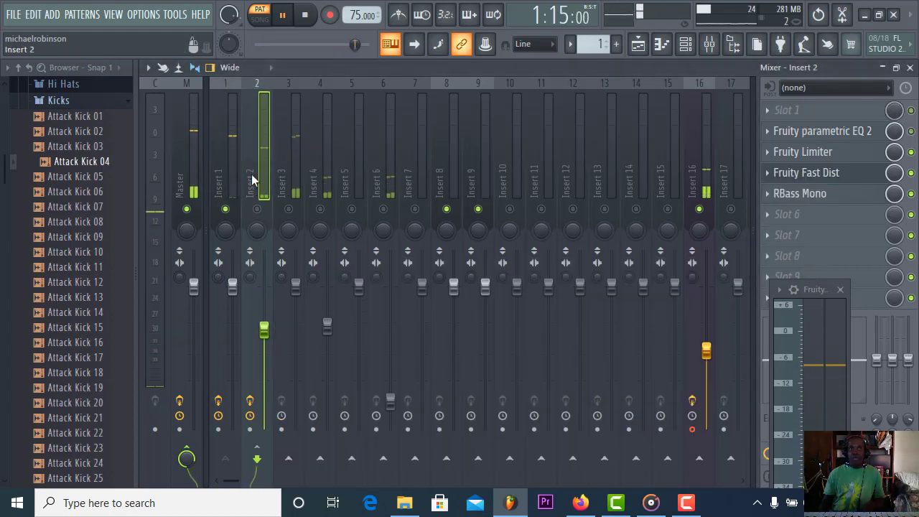
left_click(258, 210)
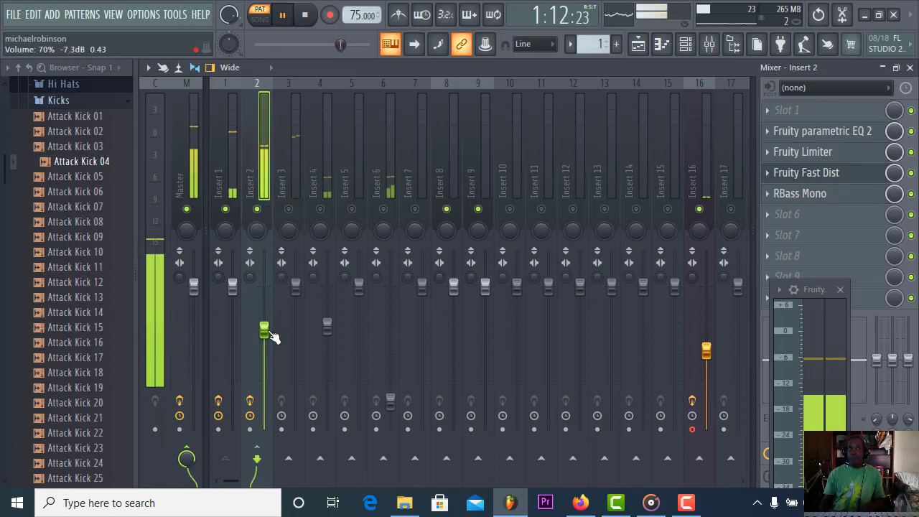
left_click_drag(273, 337, 272, 345)
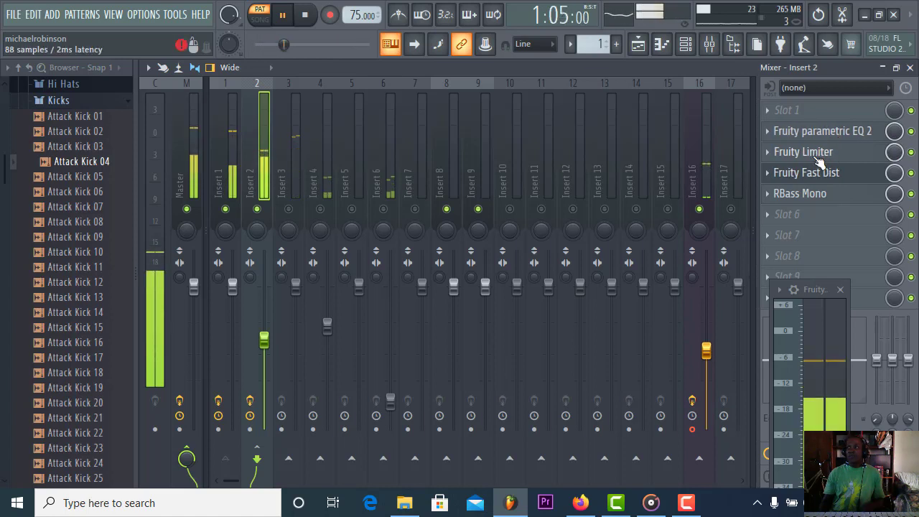
Compare Insert 2 with RBass Mono off during playback, then re-enable it and set its intensity to 0.5 dB
left_click(304, 16)
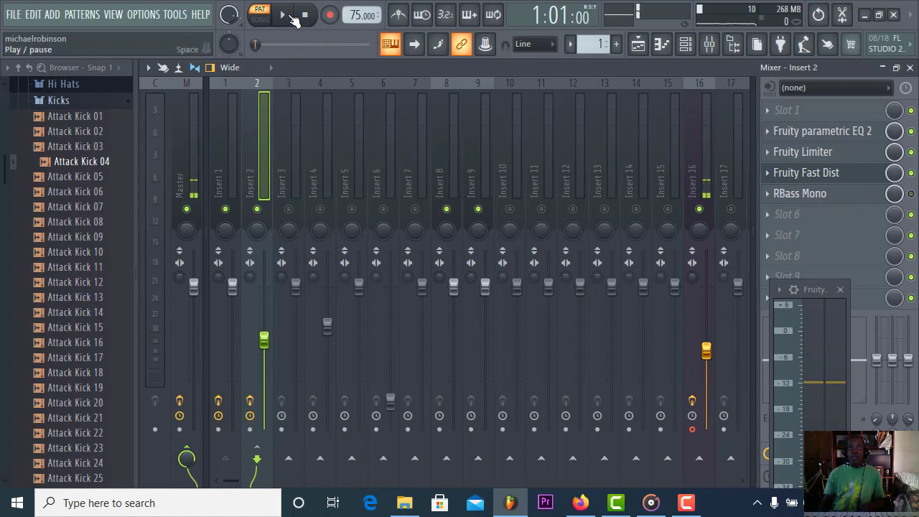
left_click(291, 16)
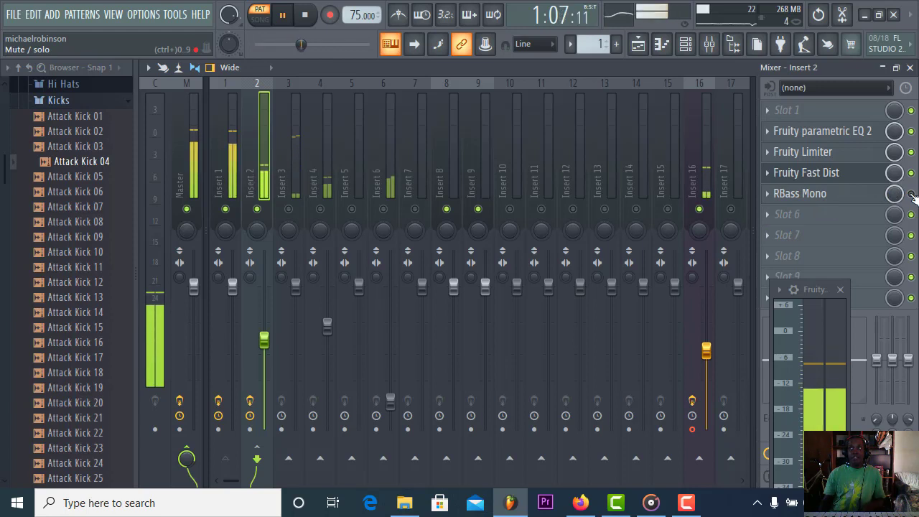
left_click(834, 197)
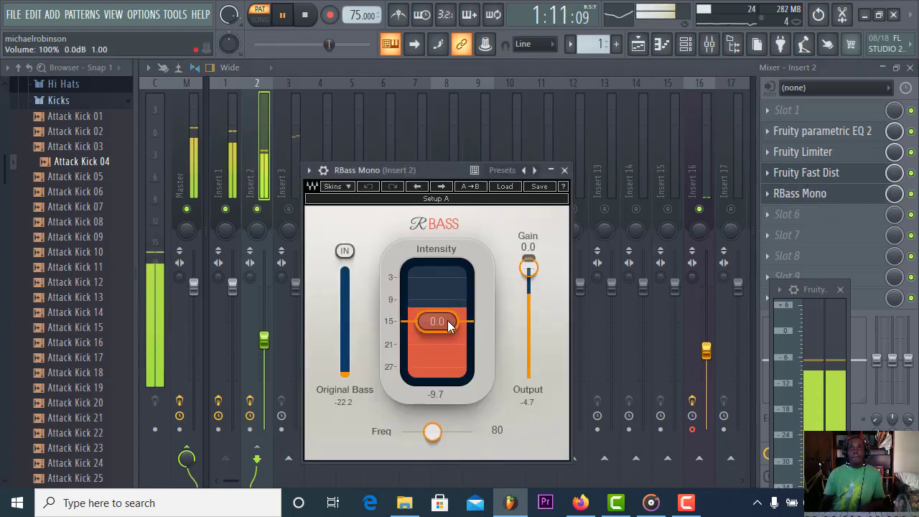
left_click_drag(431, 169, 470, 68)
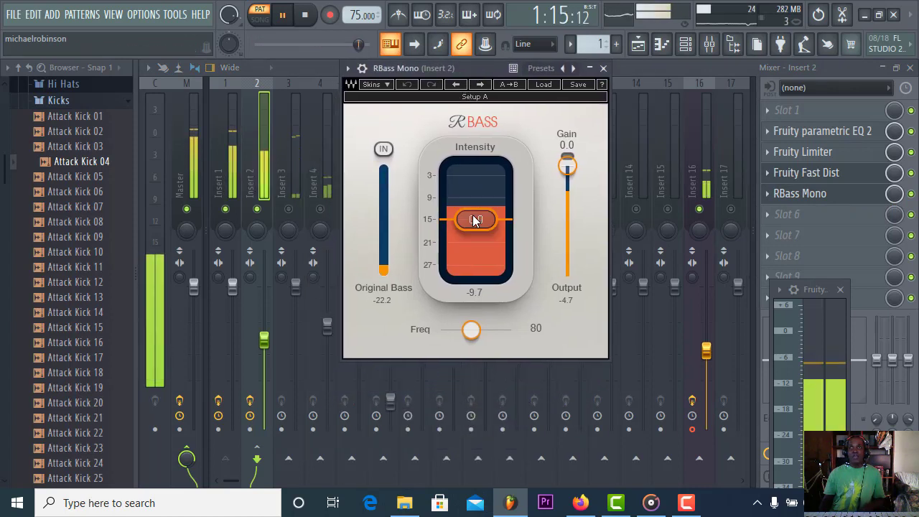
left_click_drag(475, 220, 475, 219)
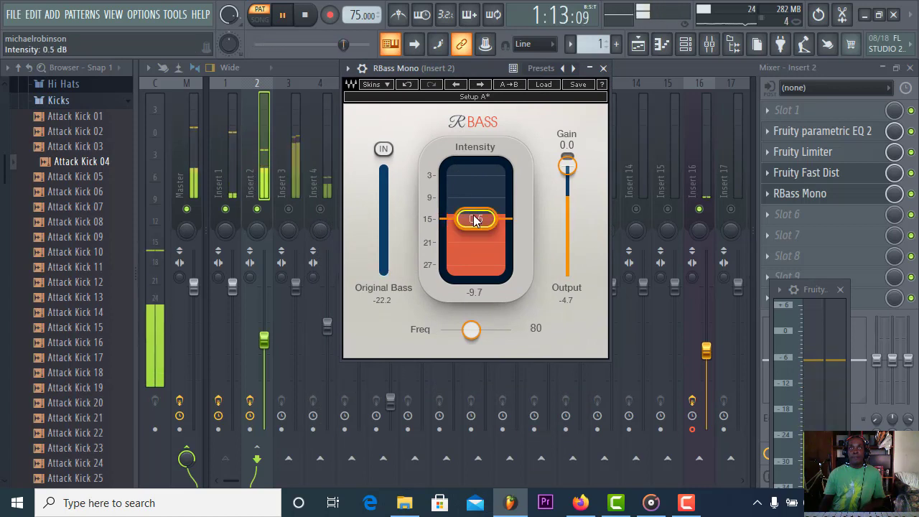
left_click(603, 68)
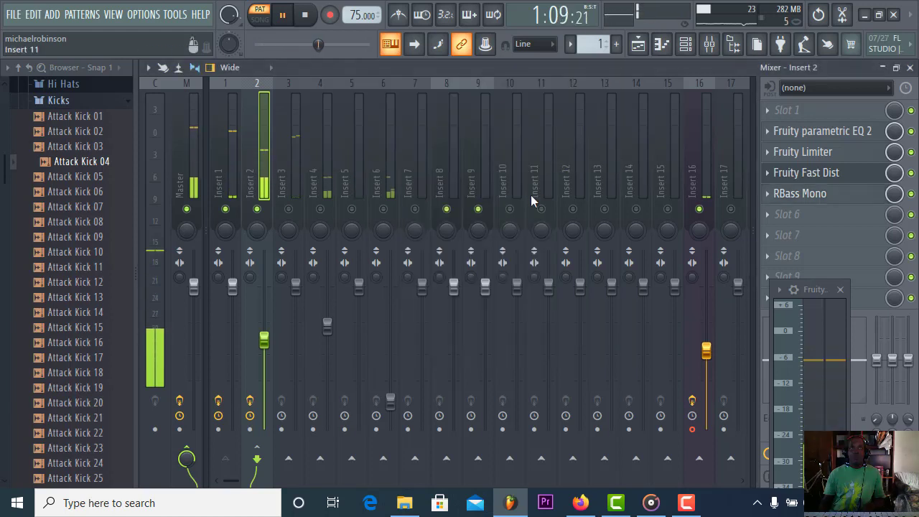
Unmute Inserts 3 to 7 and pan Insert 4 slightly to the left, auditioning the full beat
left_click(305, 14)
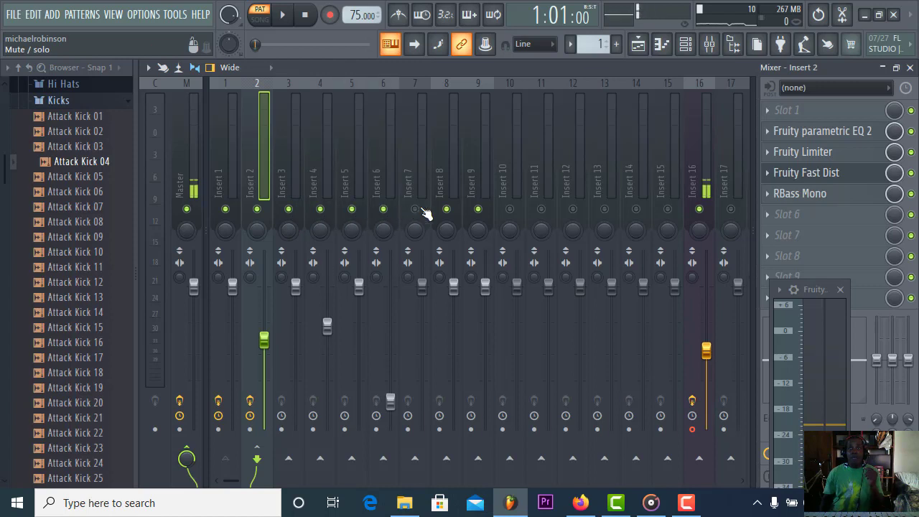
left_click(294, 14)
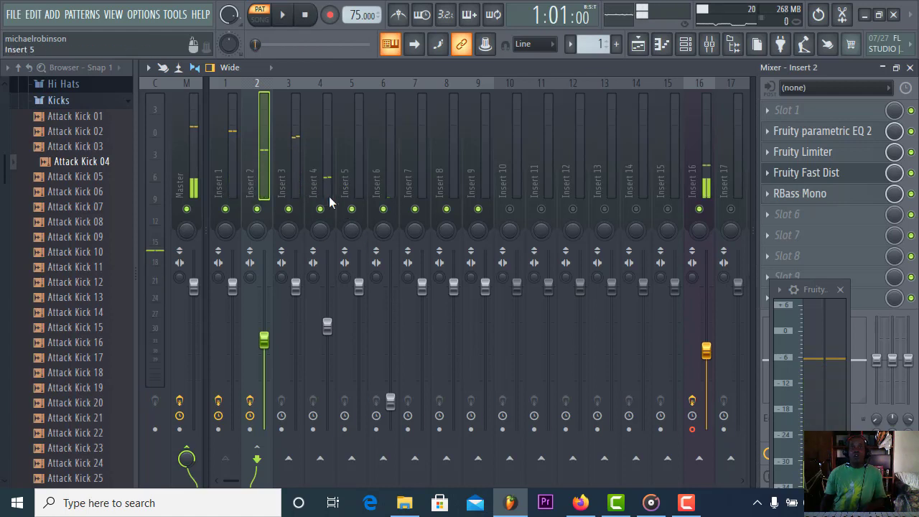
left_click(321, 229)
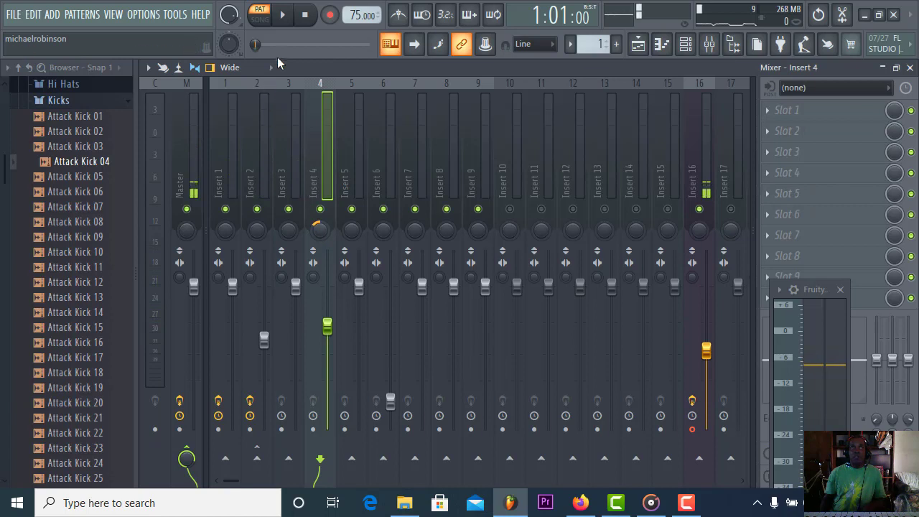
left_click(294, 20)
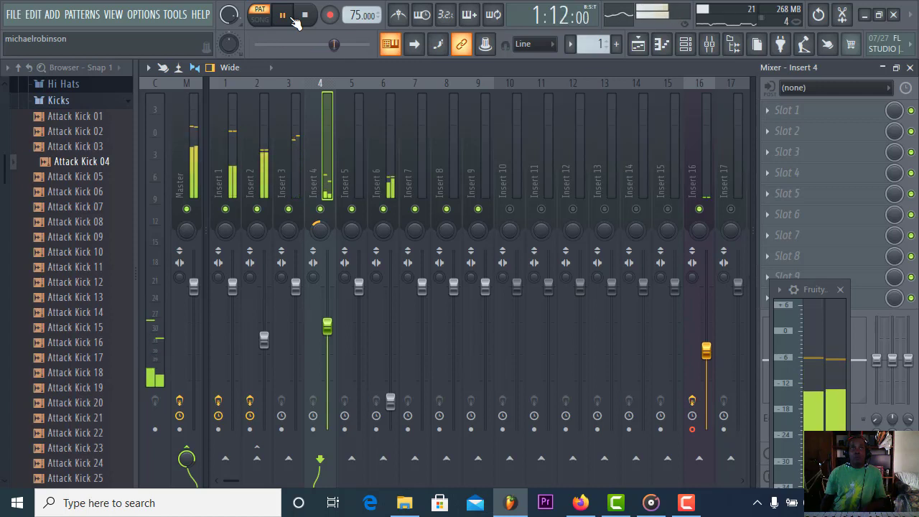
left_click(305, 18)
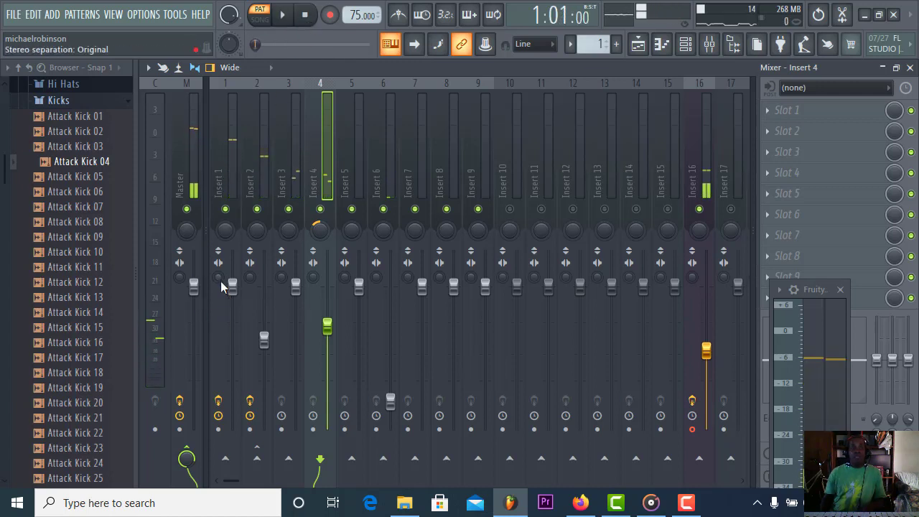
Turn the Master track's stereo separation control clockwise from its original setting
left_click(179, 280)
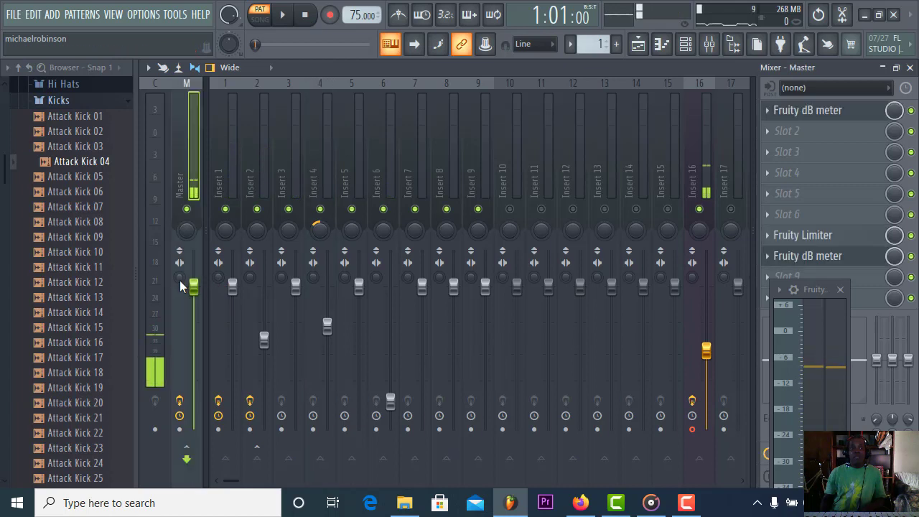
left_click_drag(180, 280, 180, 216)
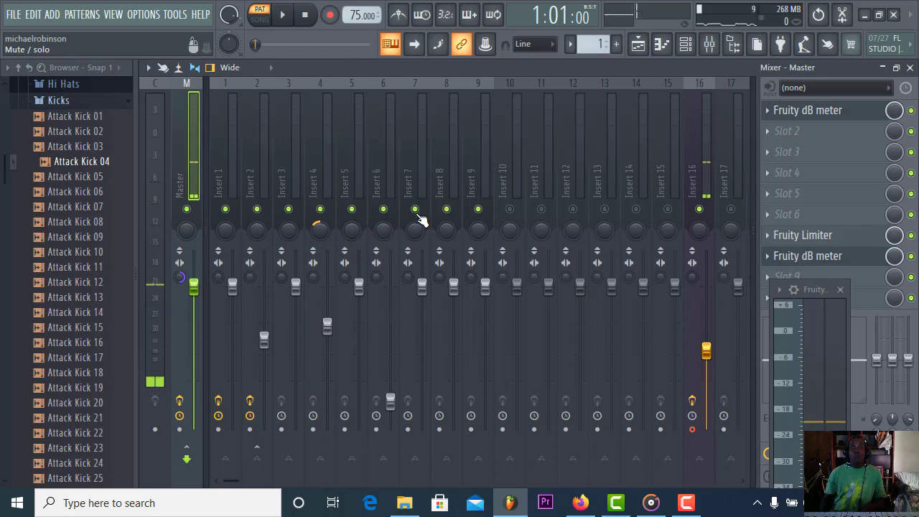
Mute Inserts 2 to 7 and restart playback to hear Insert 1
left_click(321, 210)
left_click(256, 210)
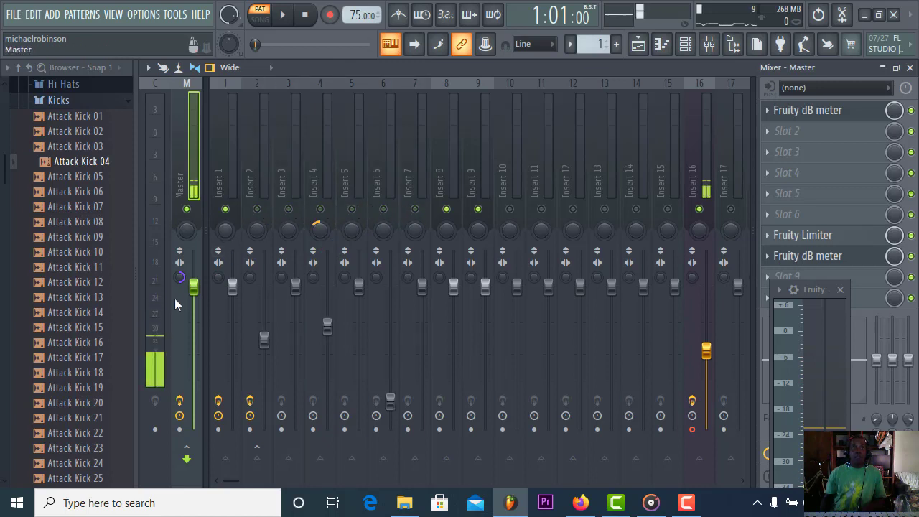
left_click(296, 13)
Unmute Insert 2, lower its volume fader slightly during playback, and select Insert 1
left_click(257, 209)
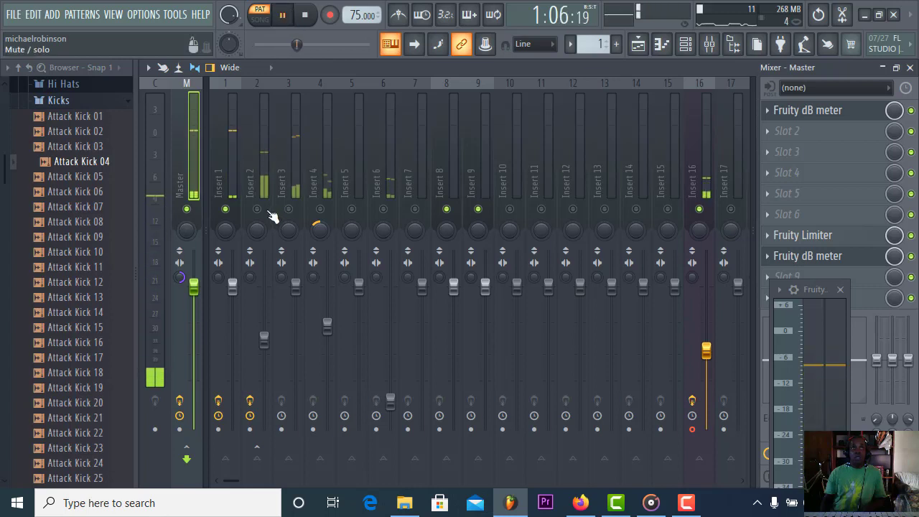
left_click_drag(264, 337, 263, 347)
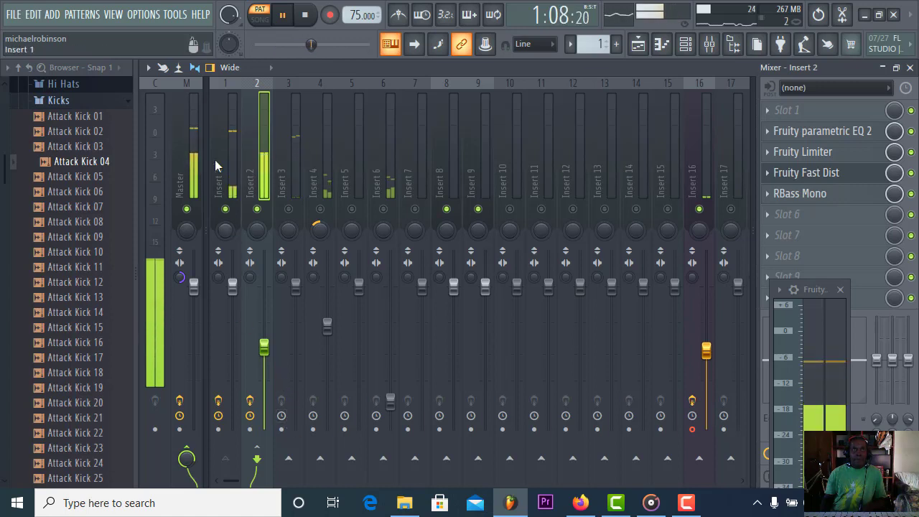
left_click(232, 147)
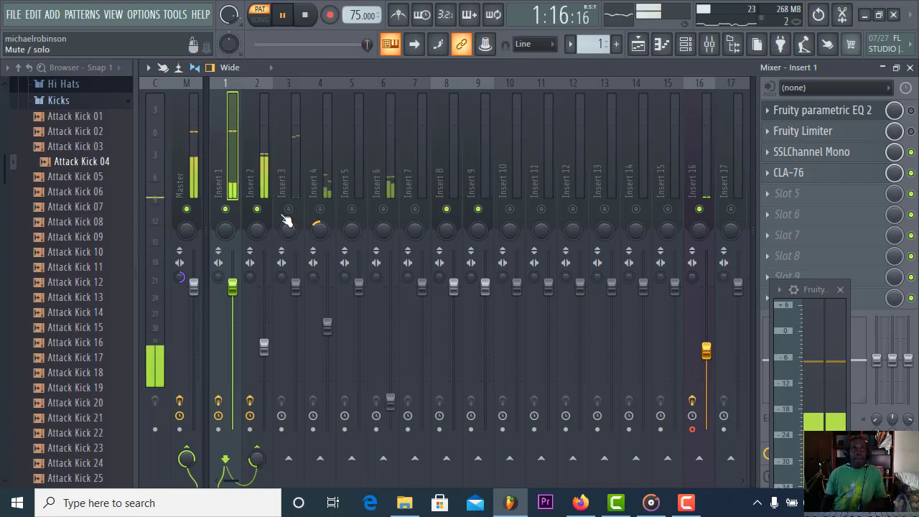
Unmute Inserts 3 and 4 during playback, lowering their volume faders to 97% and 70%
left_click(295, 287)
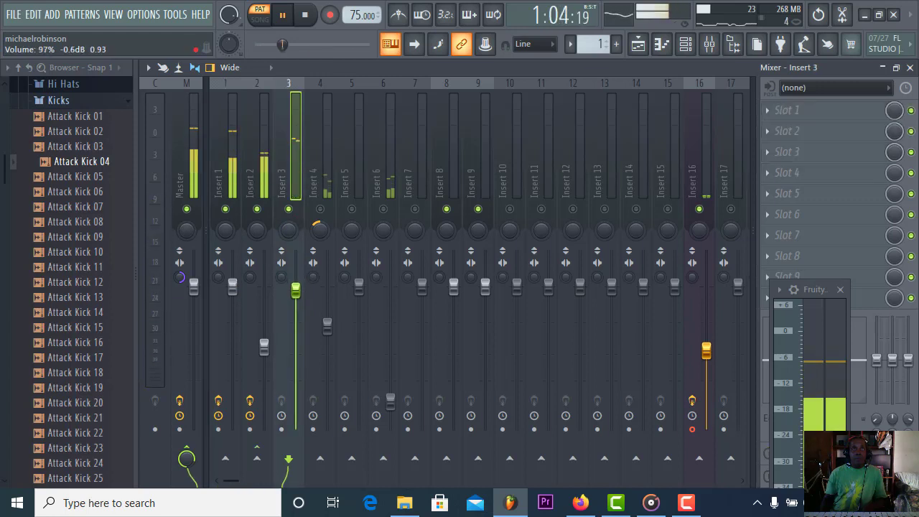
left_click(319, 209)
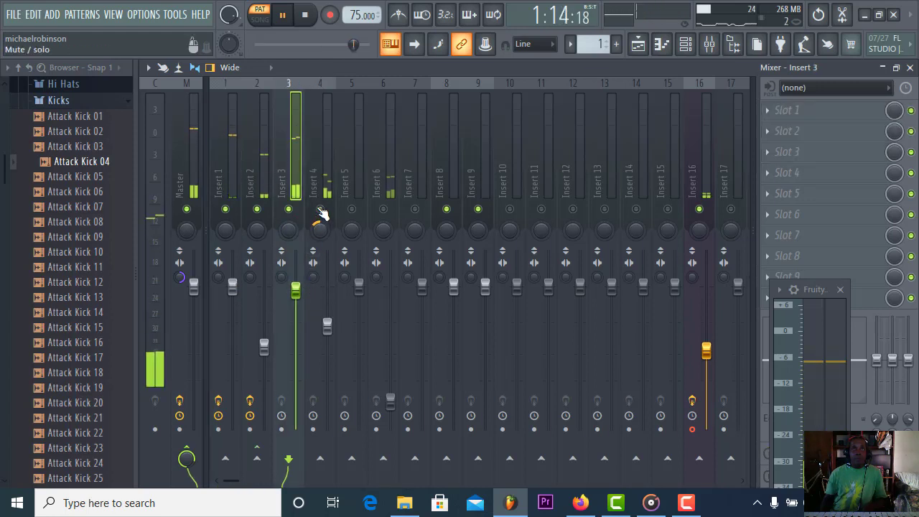
left_click_drag(326, 330, 327, 335)
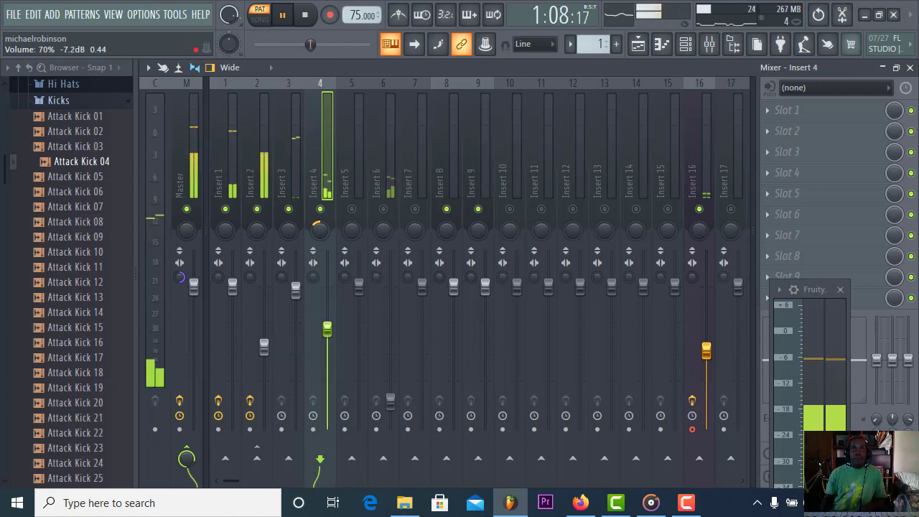
Unmute Insert 6, raise its volume fader slightly during playback, and stop the beat
left_click(382, 209)
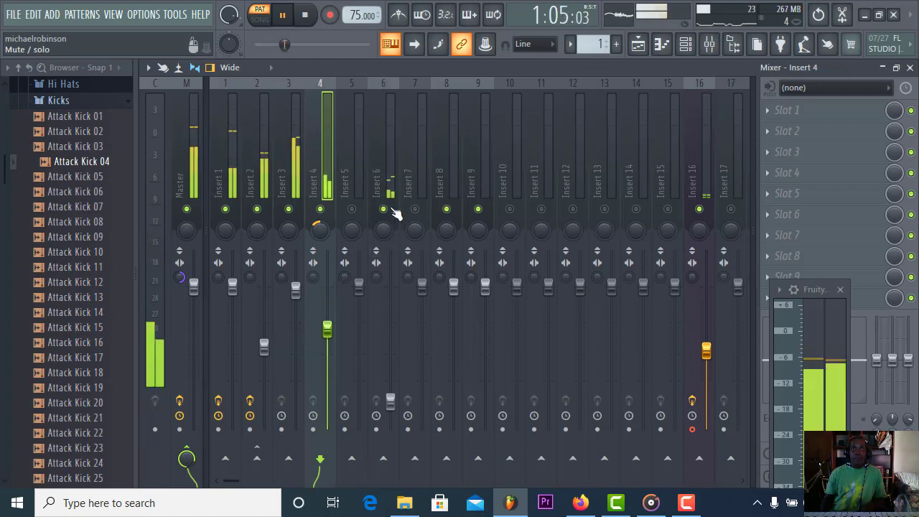
left_click(391, 400)
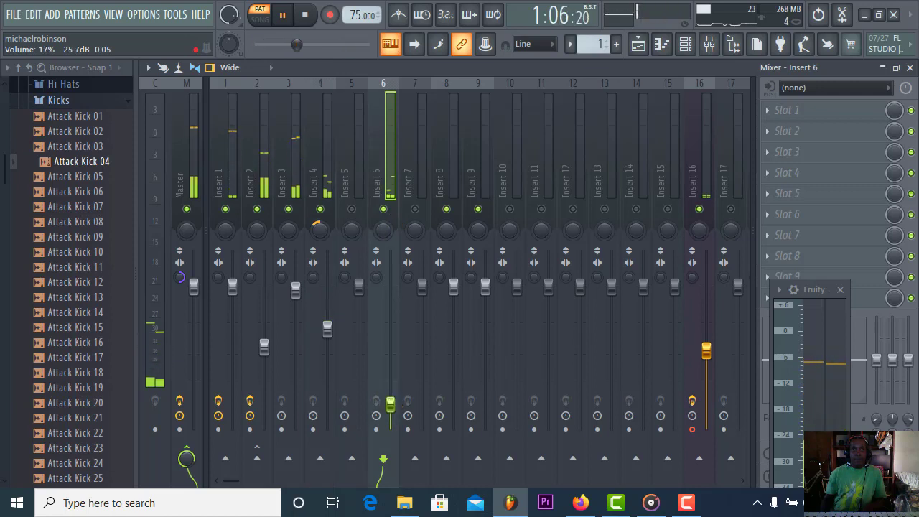
left_click_drag(391, 402, 393, 403)
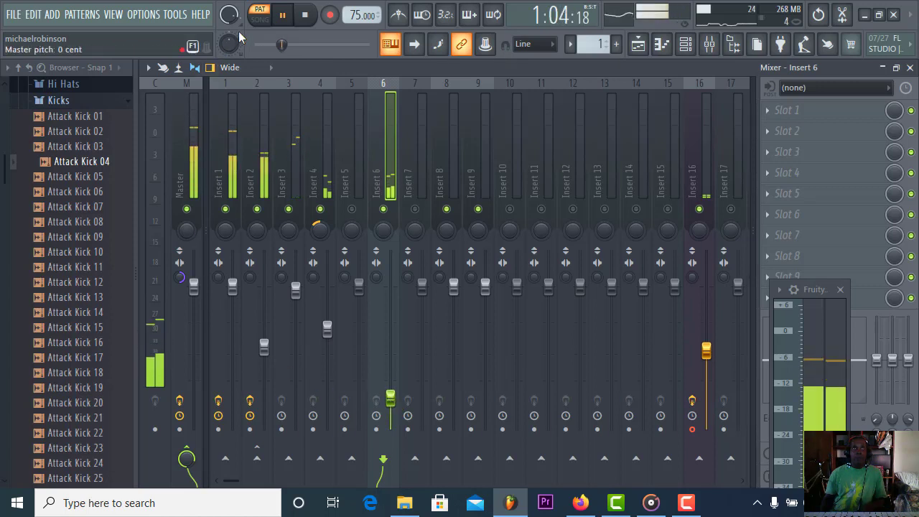
left_click(305, 17)
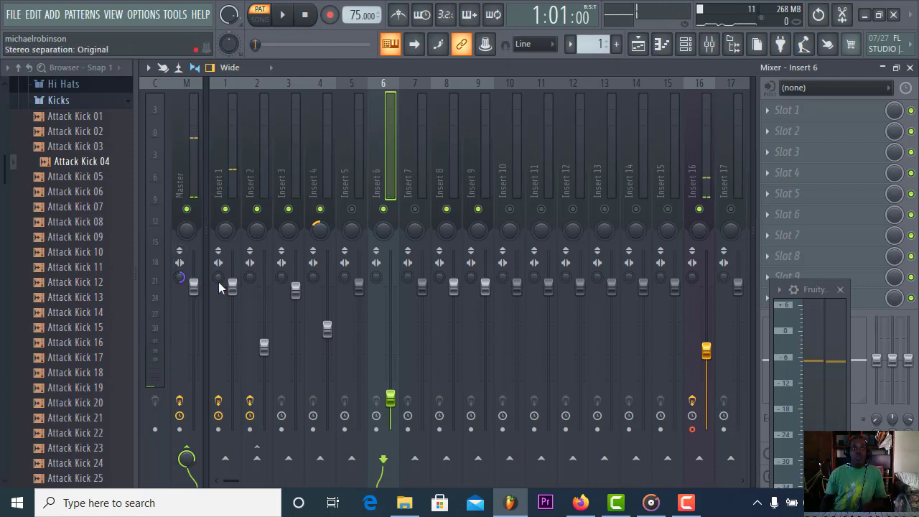
Turn the stereo separation of Inserts 1 and 2 clockwise and return the Master track's separation to Original
left_click_drag(219, 281, 219, 251)
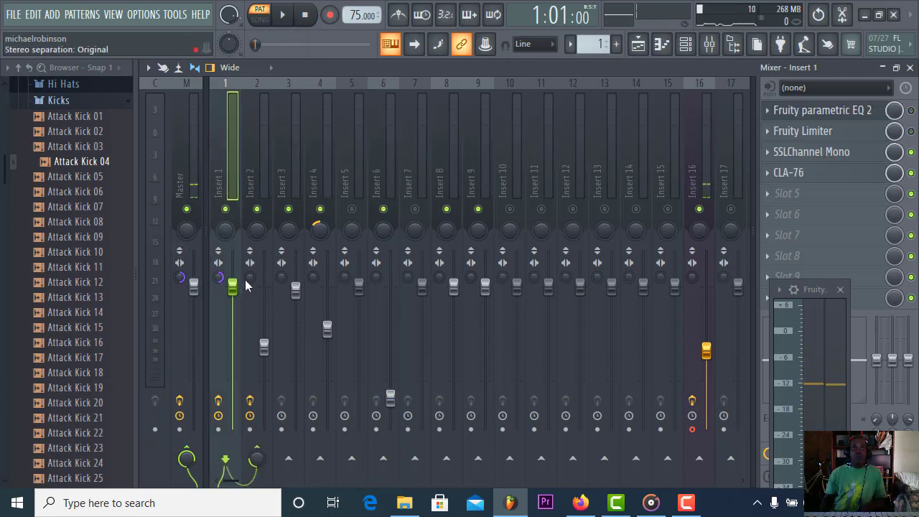
left_click_drag(250, 277, 250, 266)
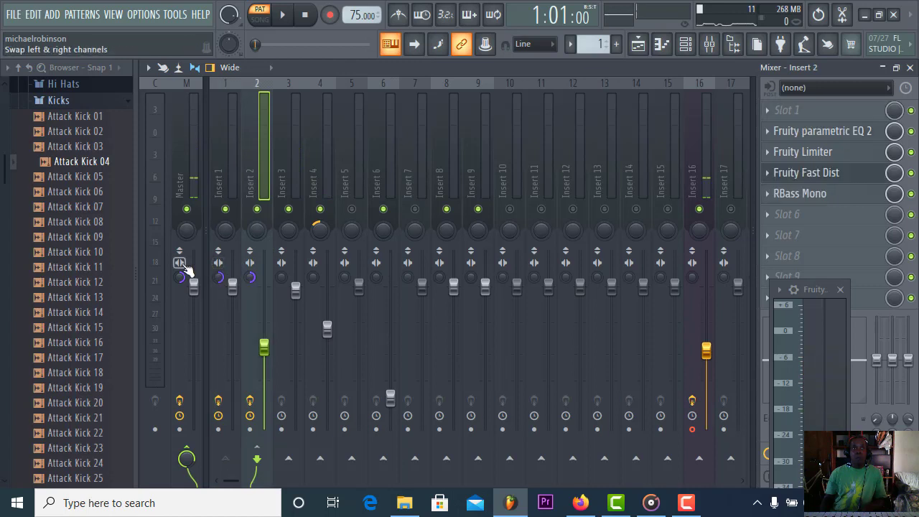
left_click_drag(180, 278, 179, 272)
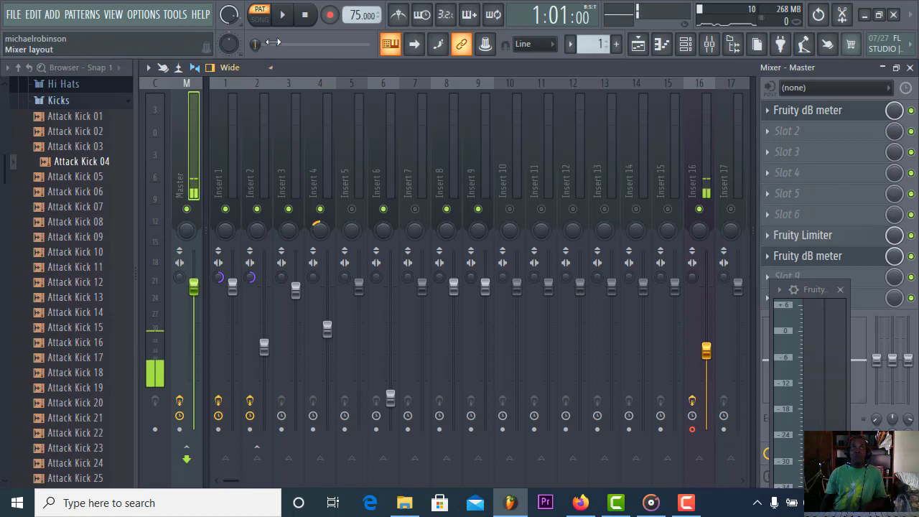
Audition the full beat, stop playback, select Insert 1, and bring up the channel rack
left_click(285, 16)
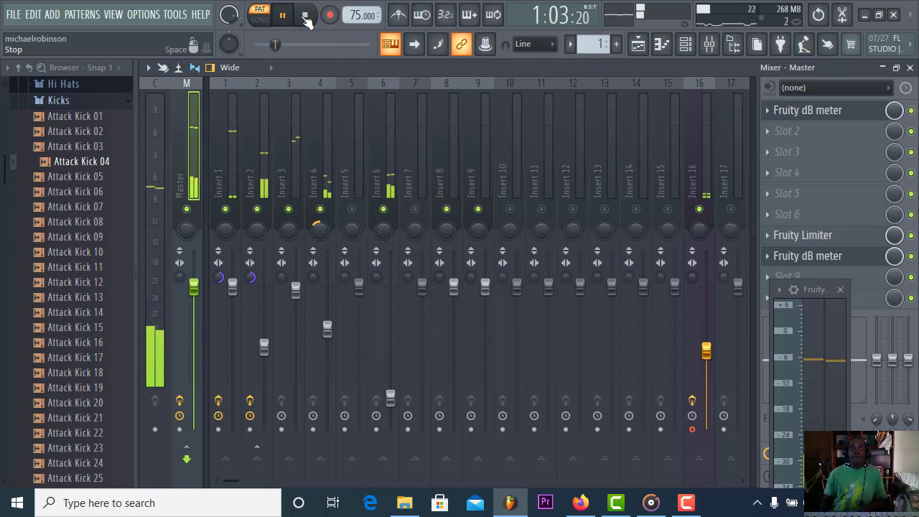
left_click(305, 16)
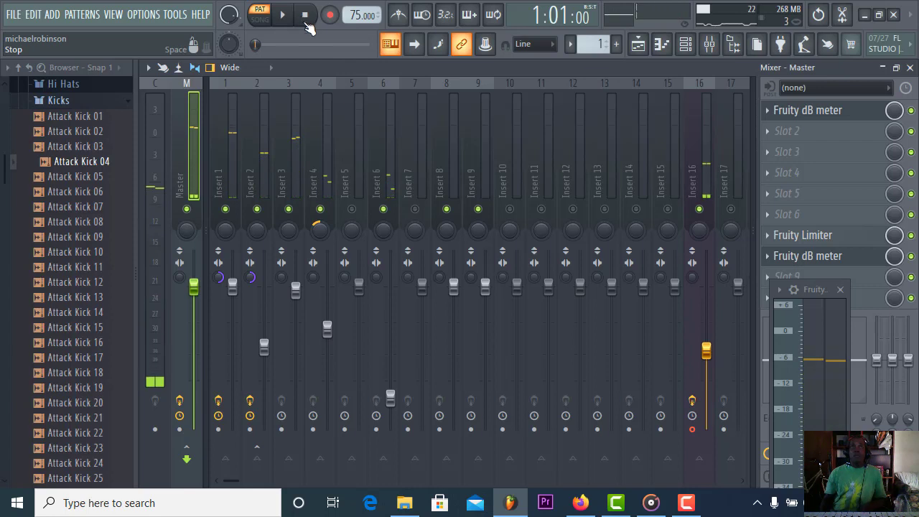
left_click(238, 113)
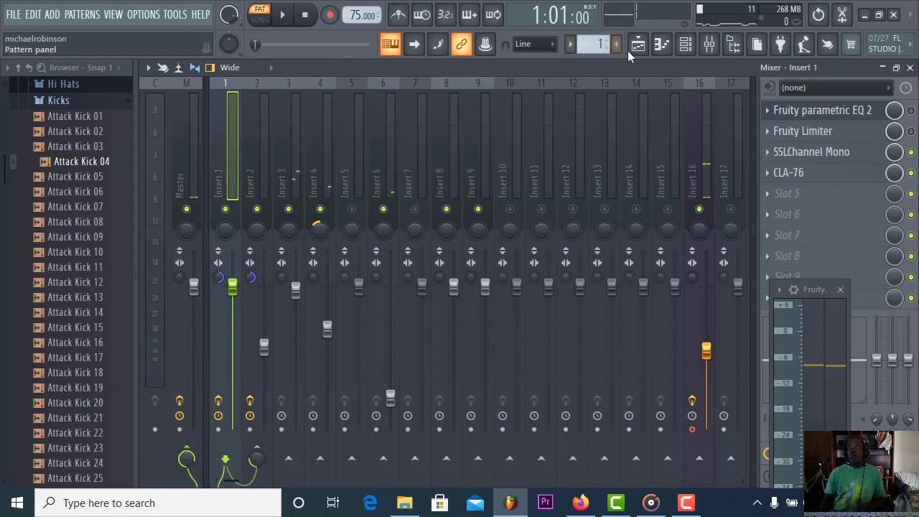
left_click(688, 47)
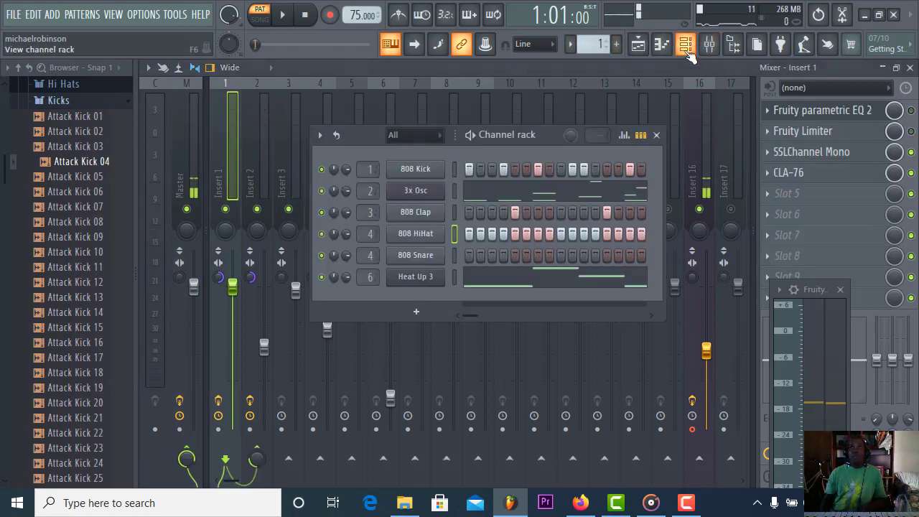
right_click(417, 172)
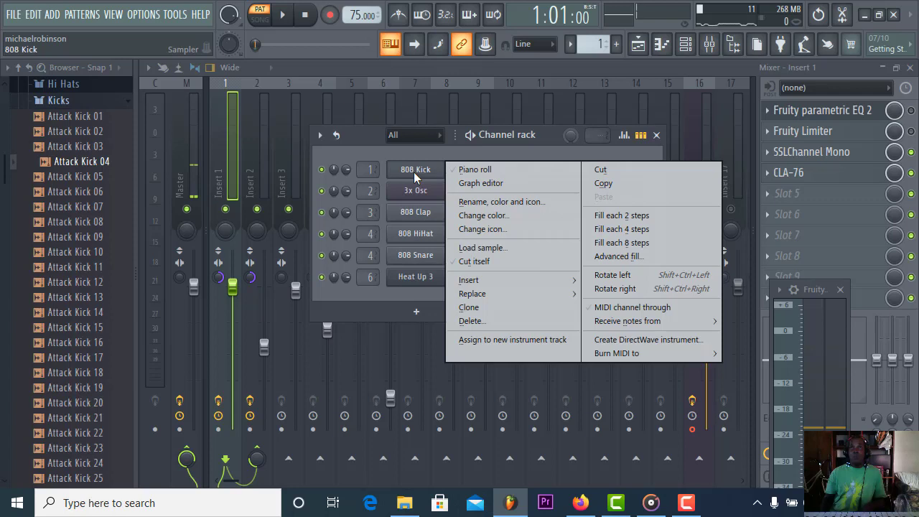
left_click(468, 203)
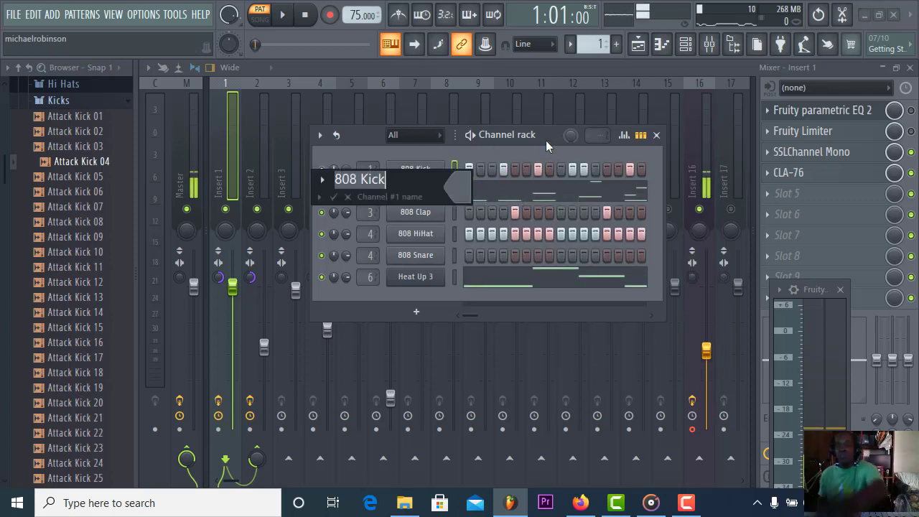
key("Return")
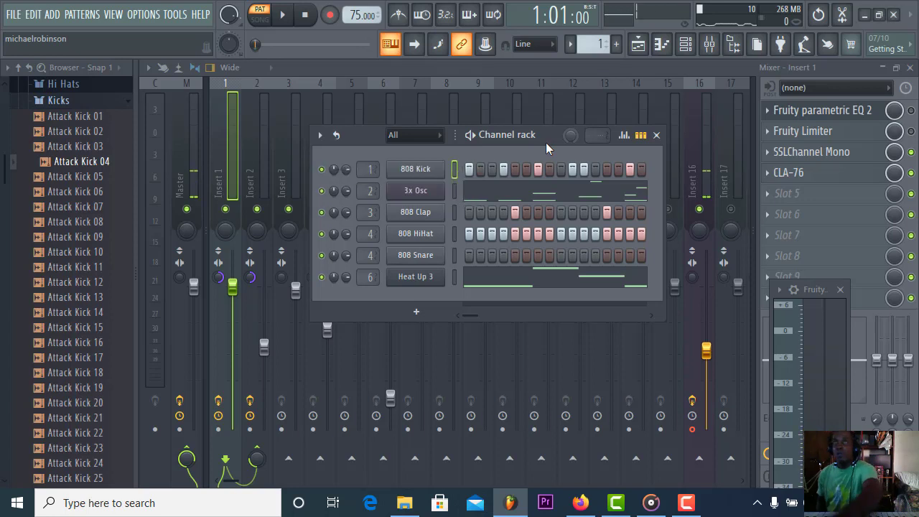
Apply Quick quantize to the 808 Kick notes in the piano roll and close it
right_click(451, 170)
left_click(474, 170)
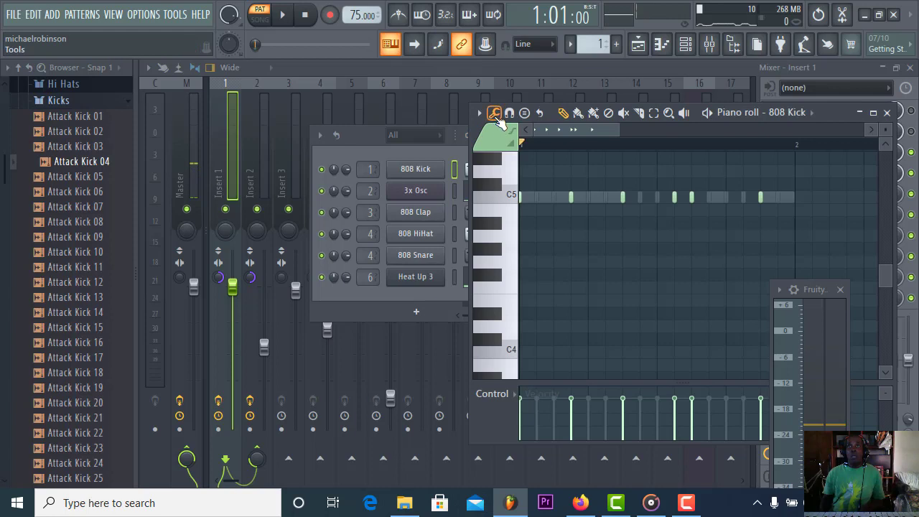
left_click(496, 115)
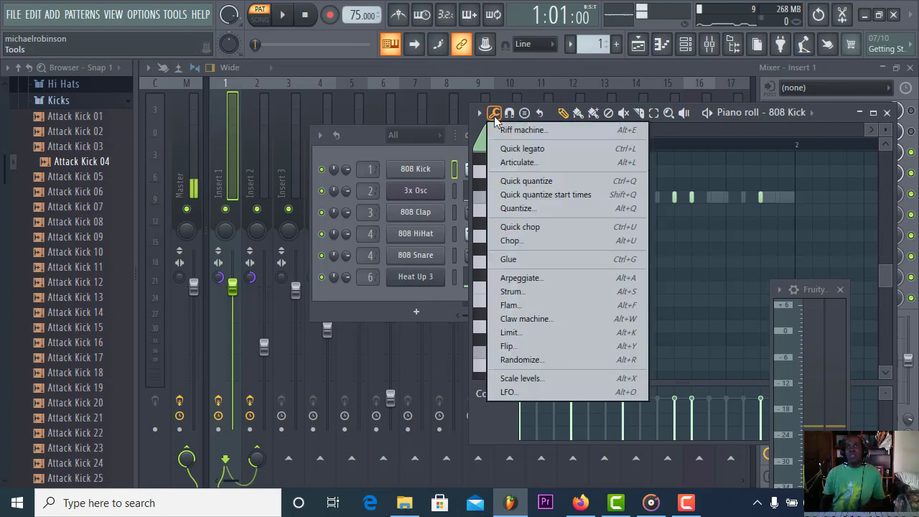
left_click(511, 182)
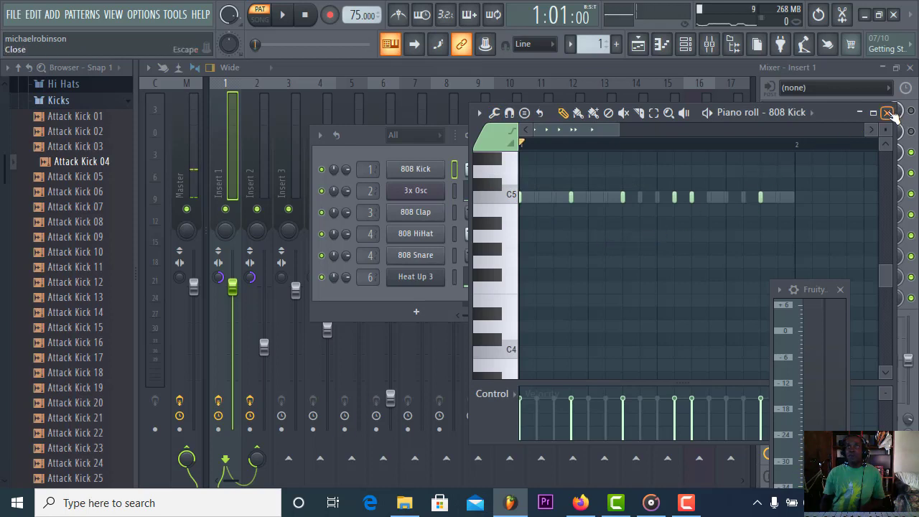
left_click(888, 113)
Apply Quick quantize to the 3x Osc notes in the piano roll and close it
left_click(480, 197)
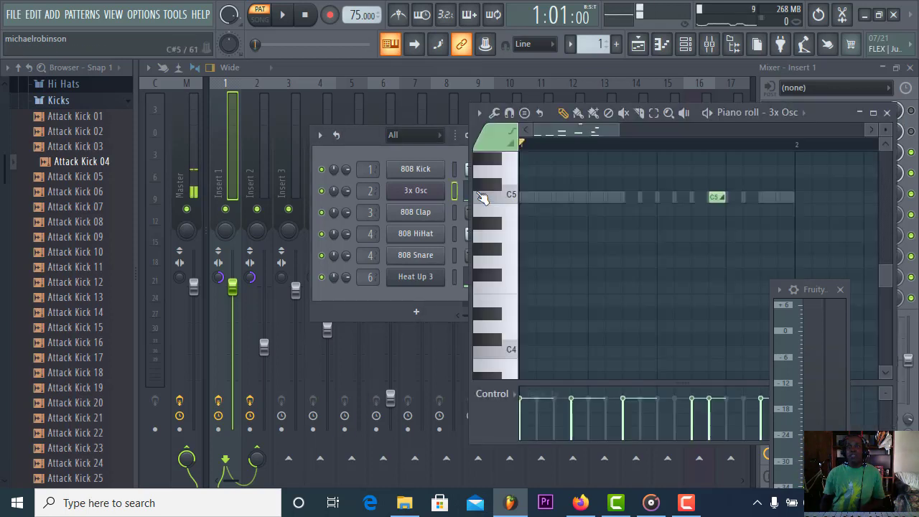
left_click(495, 113)
left_click(504, 181)
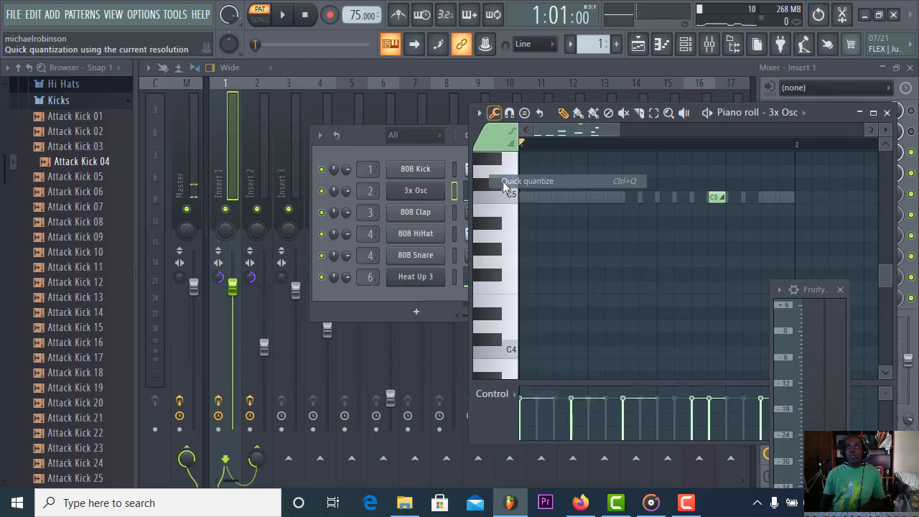
left_click(886, 112)
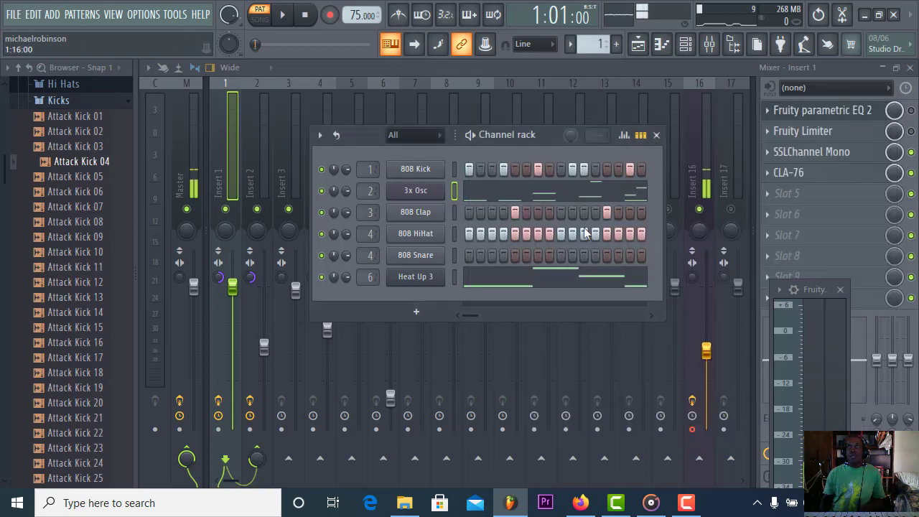
Open the 808 Clap channel in the piano roll and apply Quick quantize to its notes
right_click(432, 213)
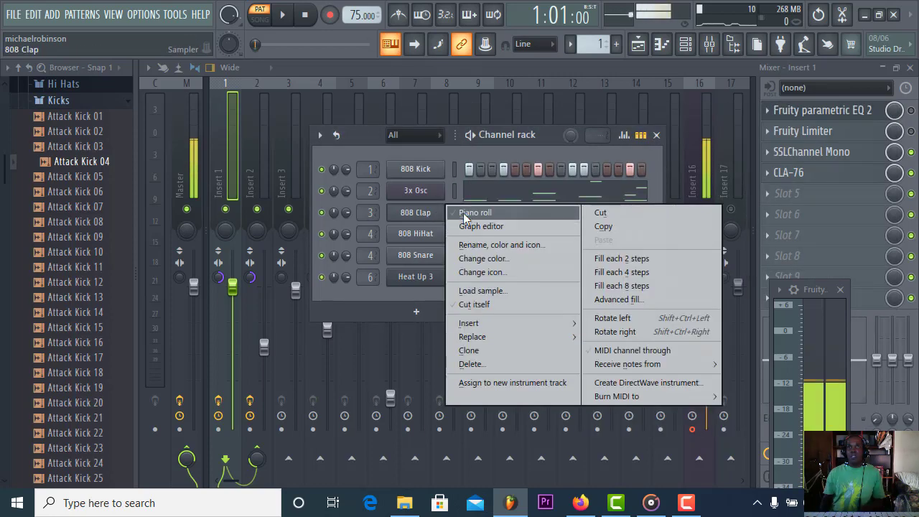
left_click(464, 213)
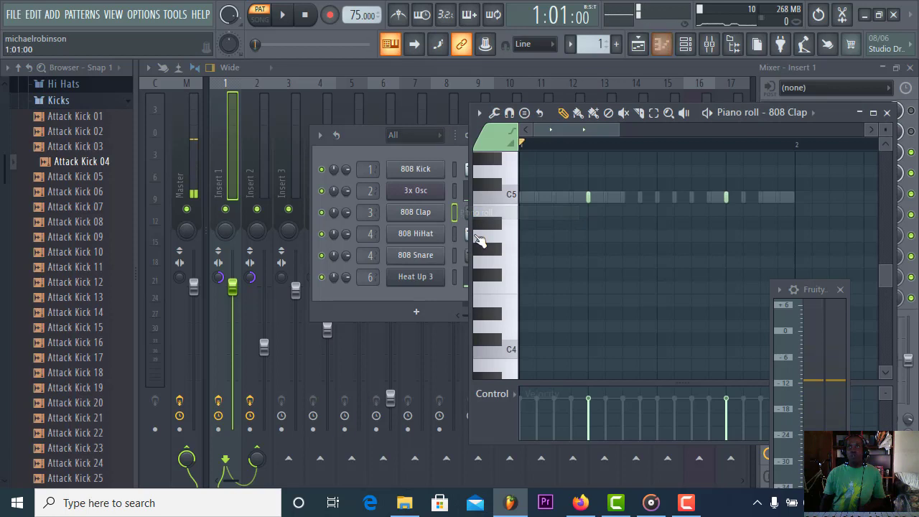
left_click(493, 113)
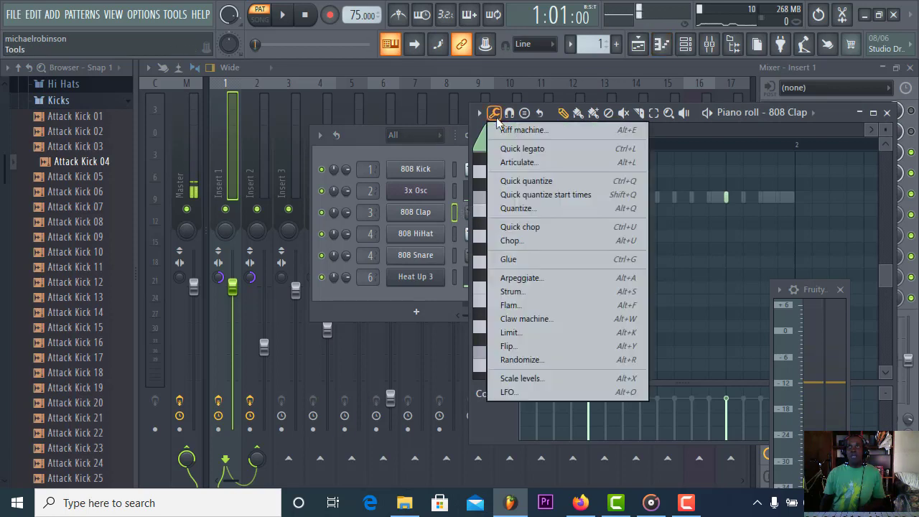
left_click(517, 181)
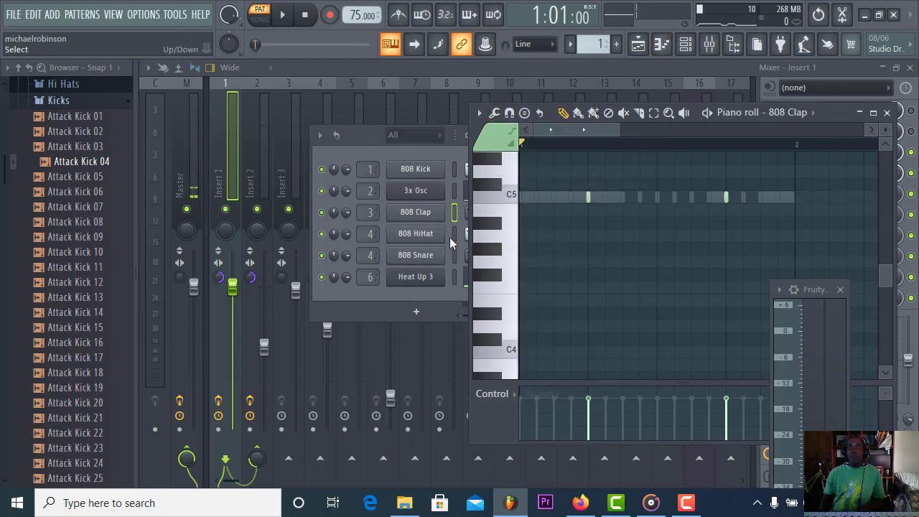
Open the 808 HiHat channel in the piano roll and apply Quick quantize to its notes
left_click(449, 237)
right_click(441, 237)
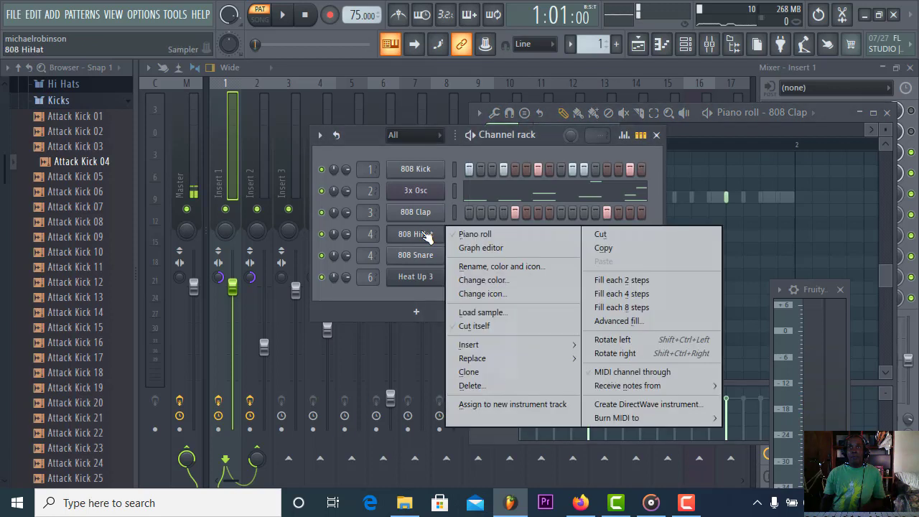
left_click(475, 234)
left_click(495, 114)
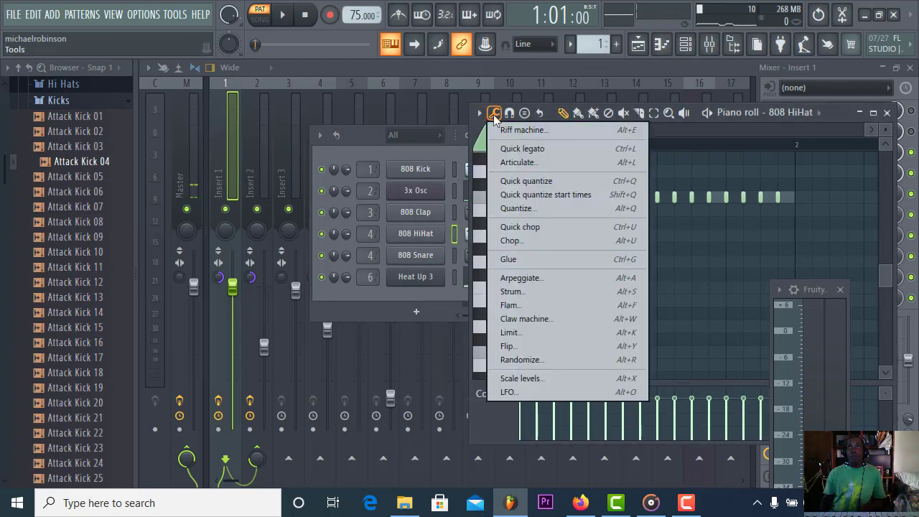
left_click(527, 181)
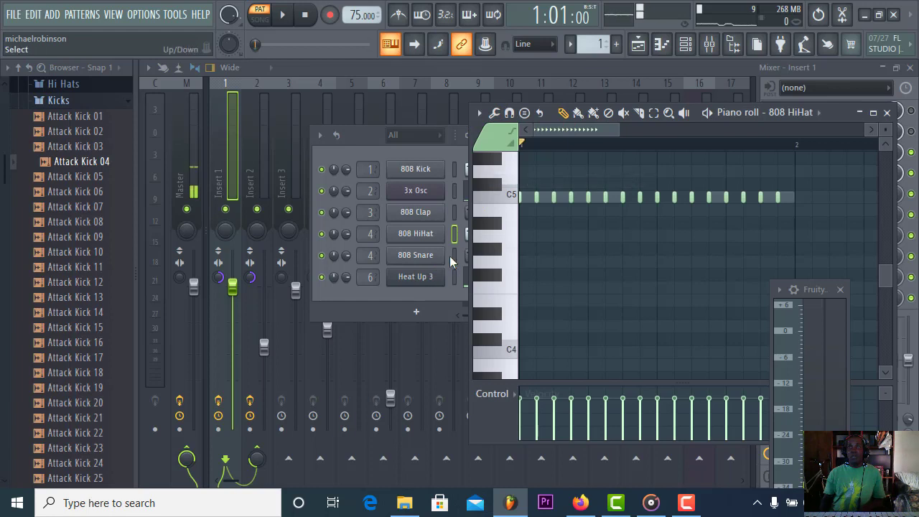
Apply Quick quantize to the Heat Up 3 notes and close the piano roll
left_click(452, 280)
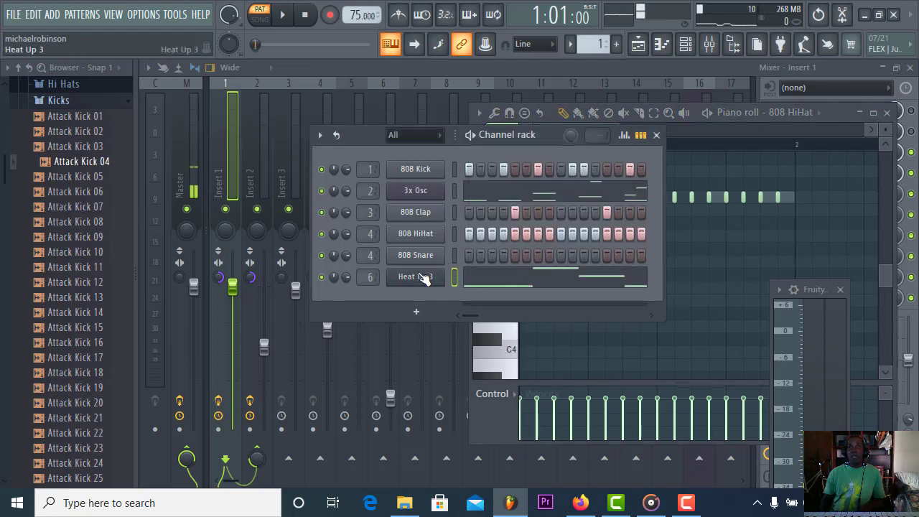
left_click(477, 277)
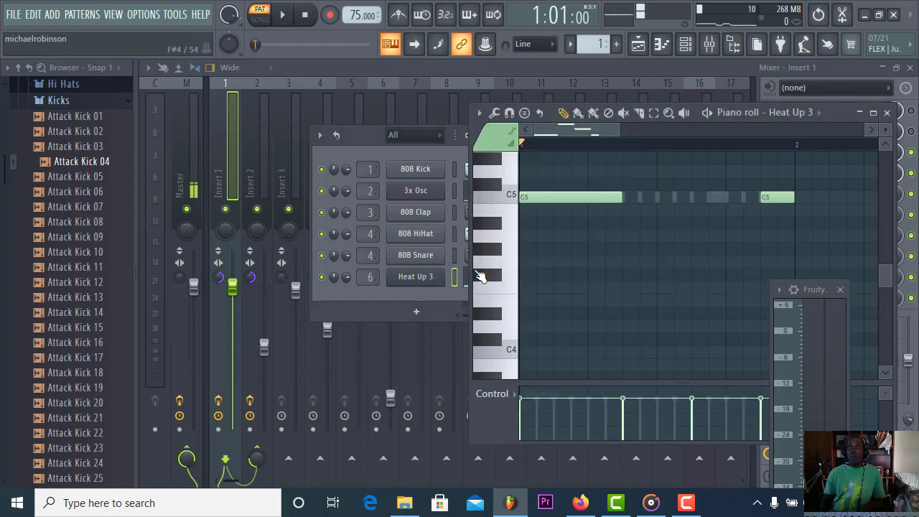
left_click(495, 115)
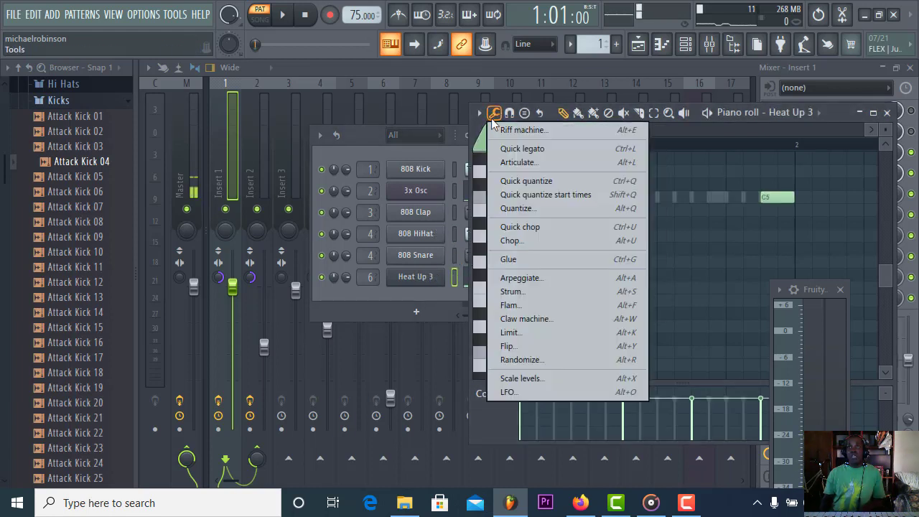
left_click(511, 183)
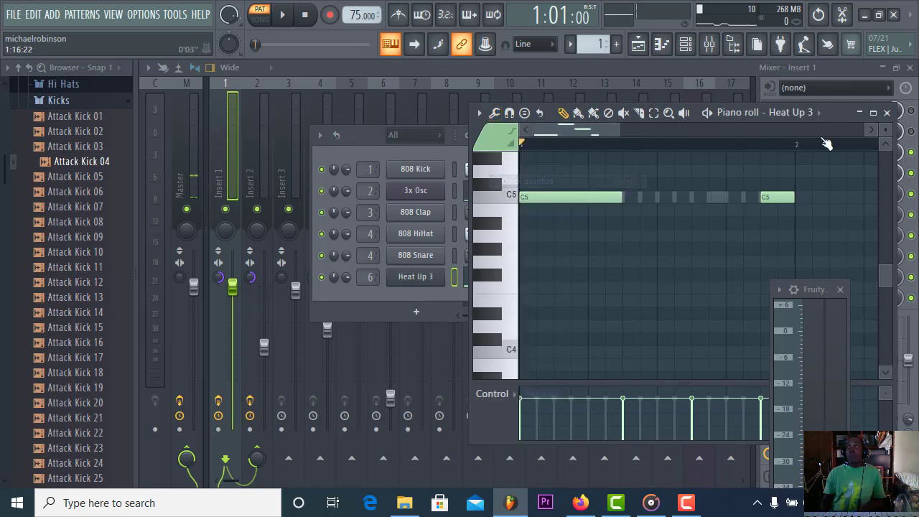
left_click(887, 113)
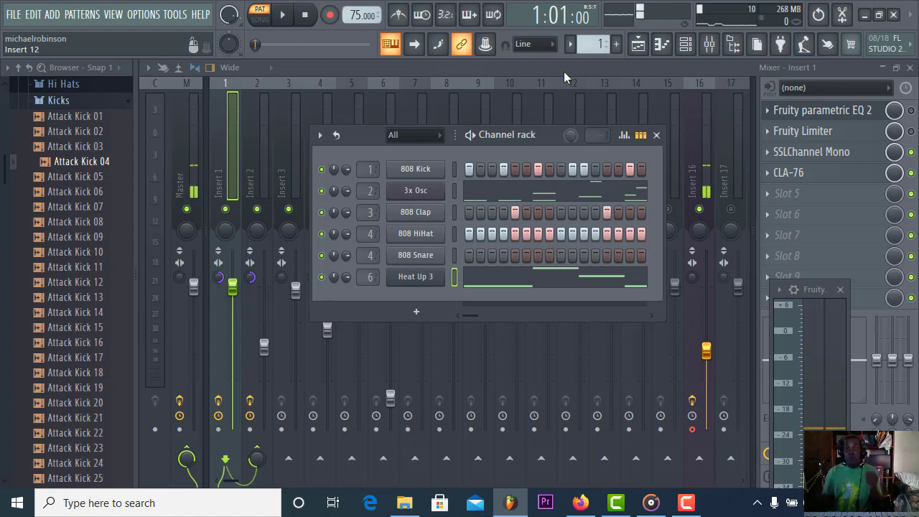
Play the quantized pattern to audition the finished mix, stop it, and start playback again
left_click(287, 16)
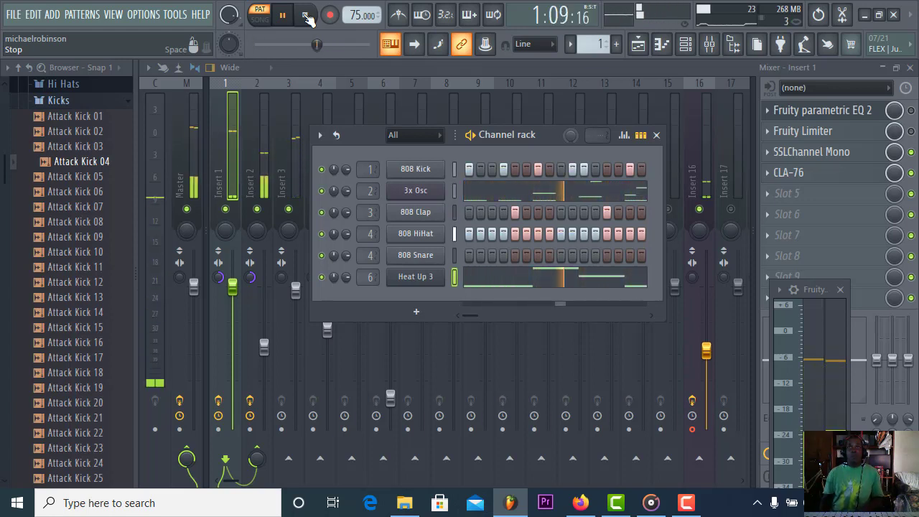
left_click(306, 16)
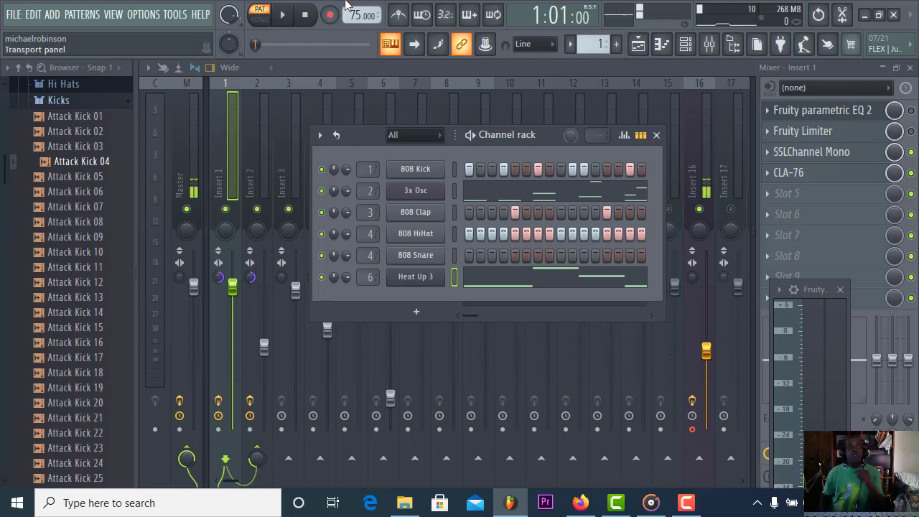
left_click(283, 17)
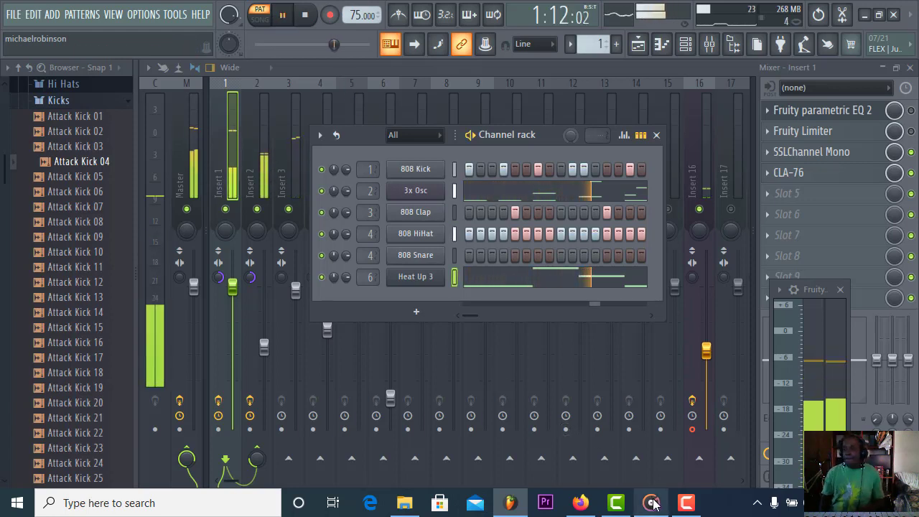
mouse_move(653, 503)
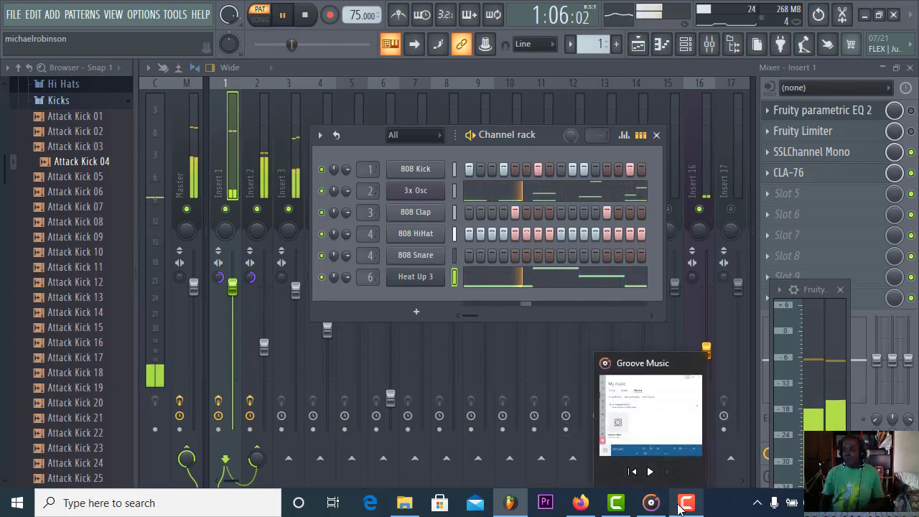
left_click(684, 506)
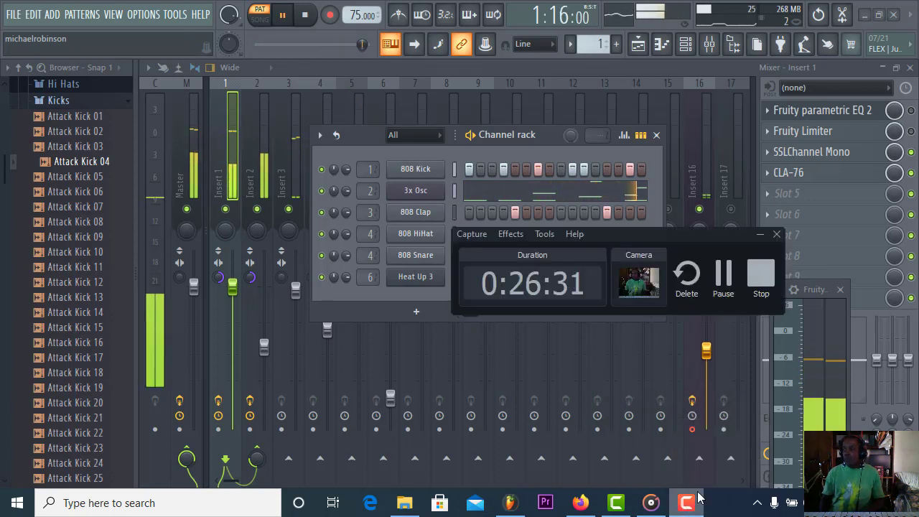